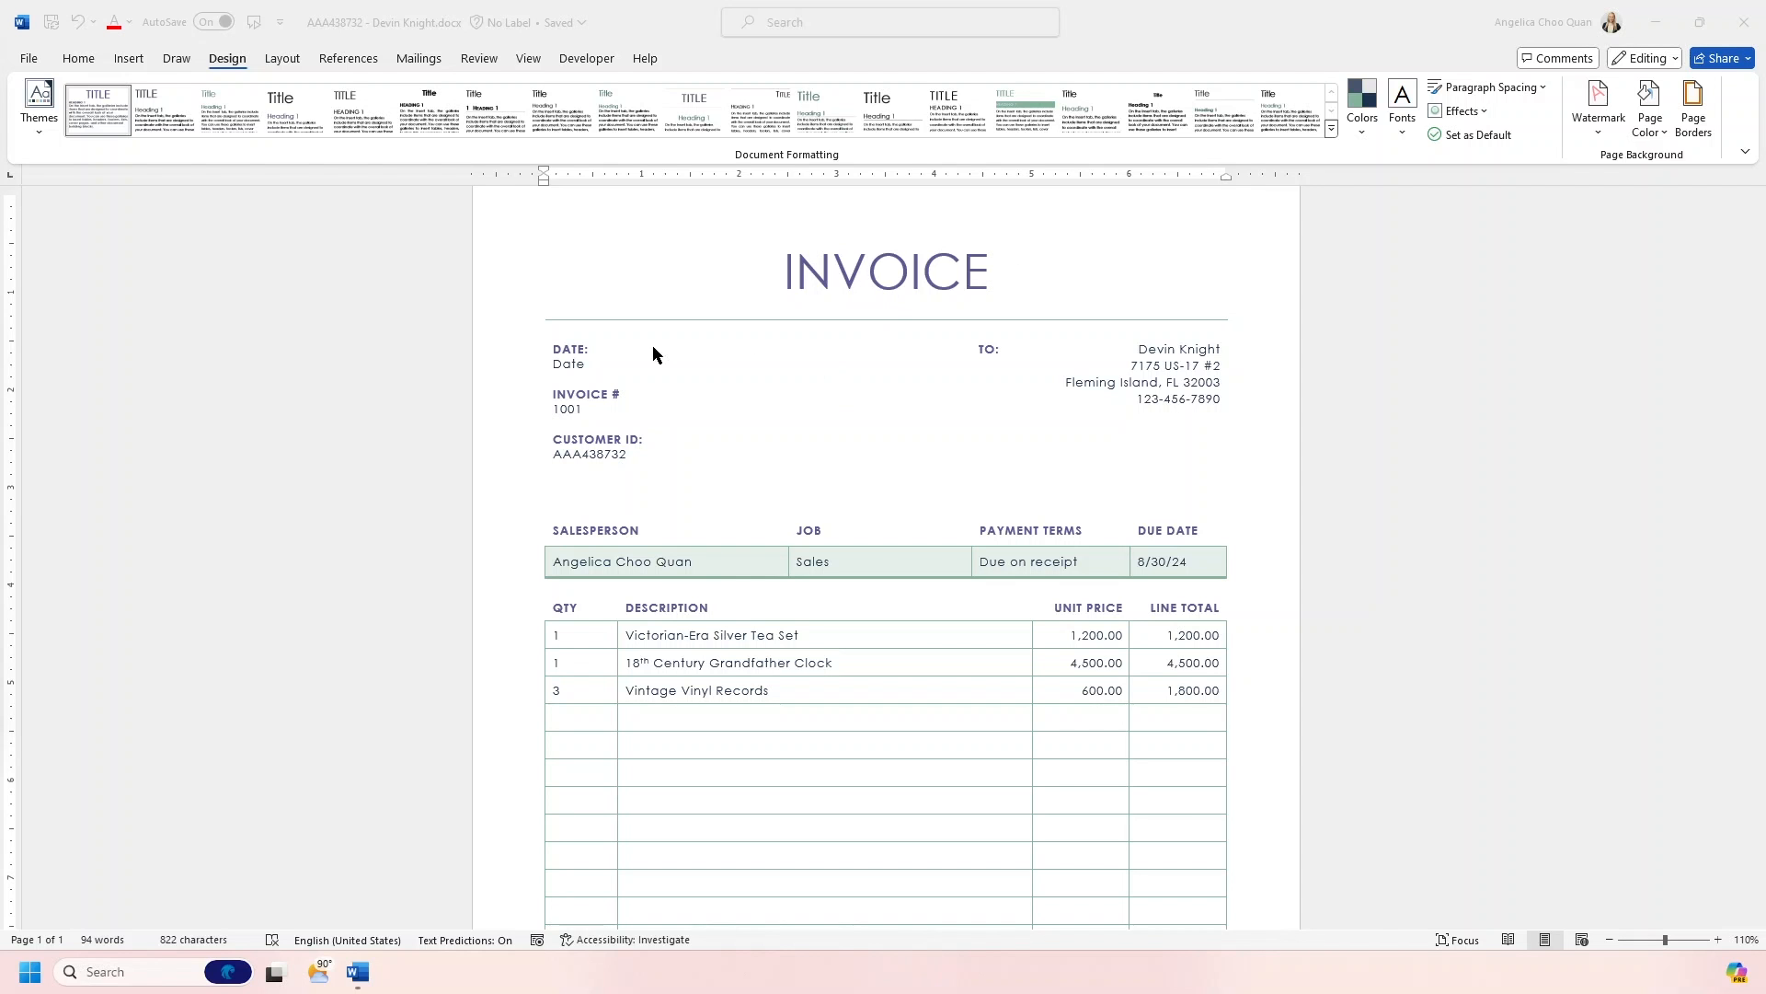
- Browse the new-document templates, including the Business category of online templates
click(433, 356)
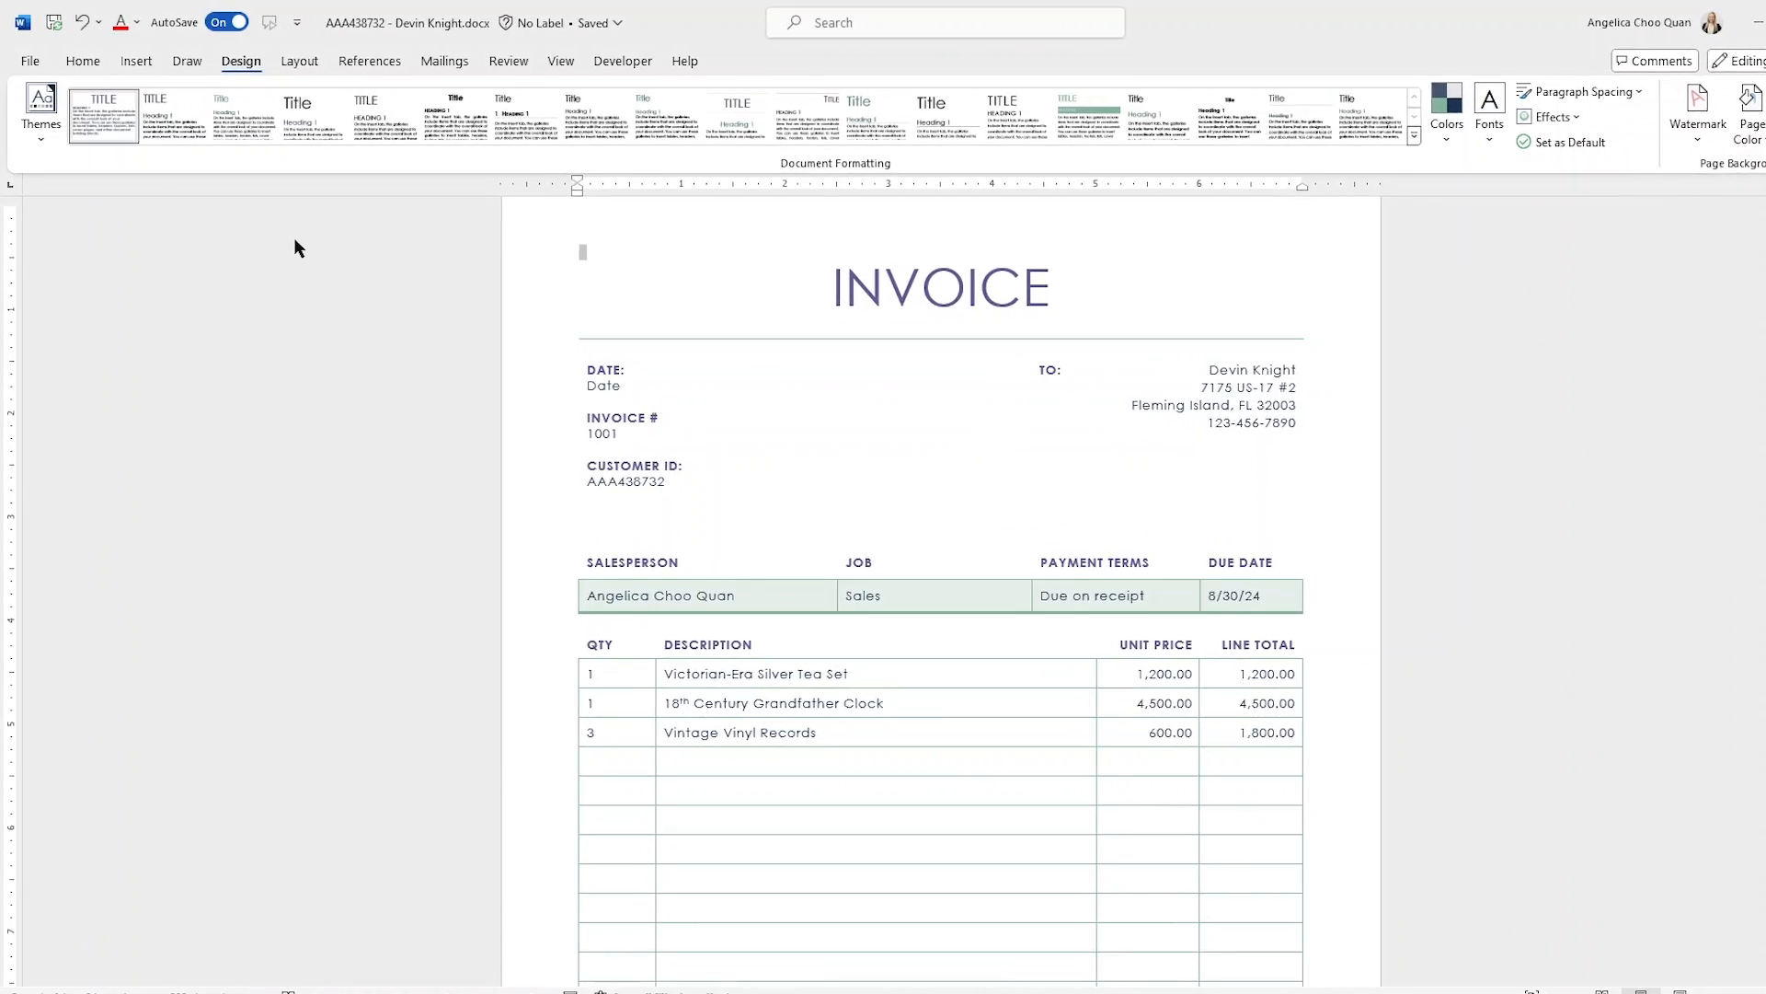
click(39, 89)
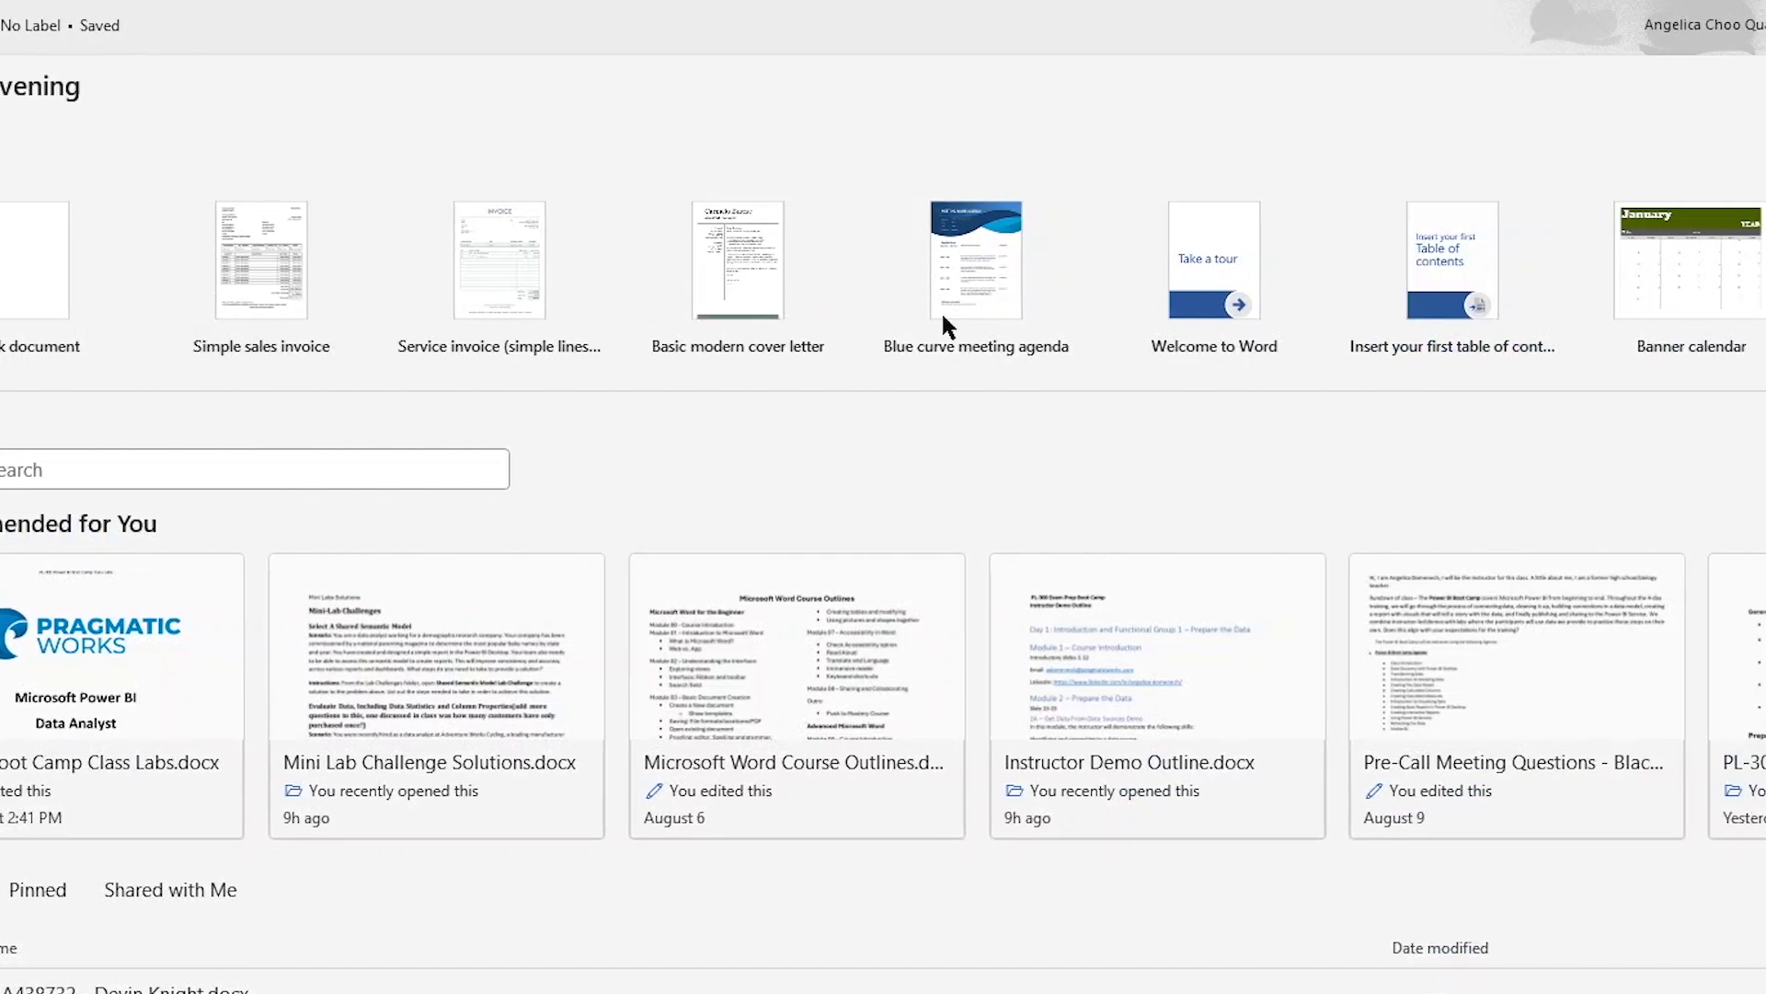
click(1542, 428)
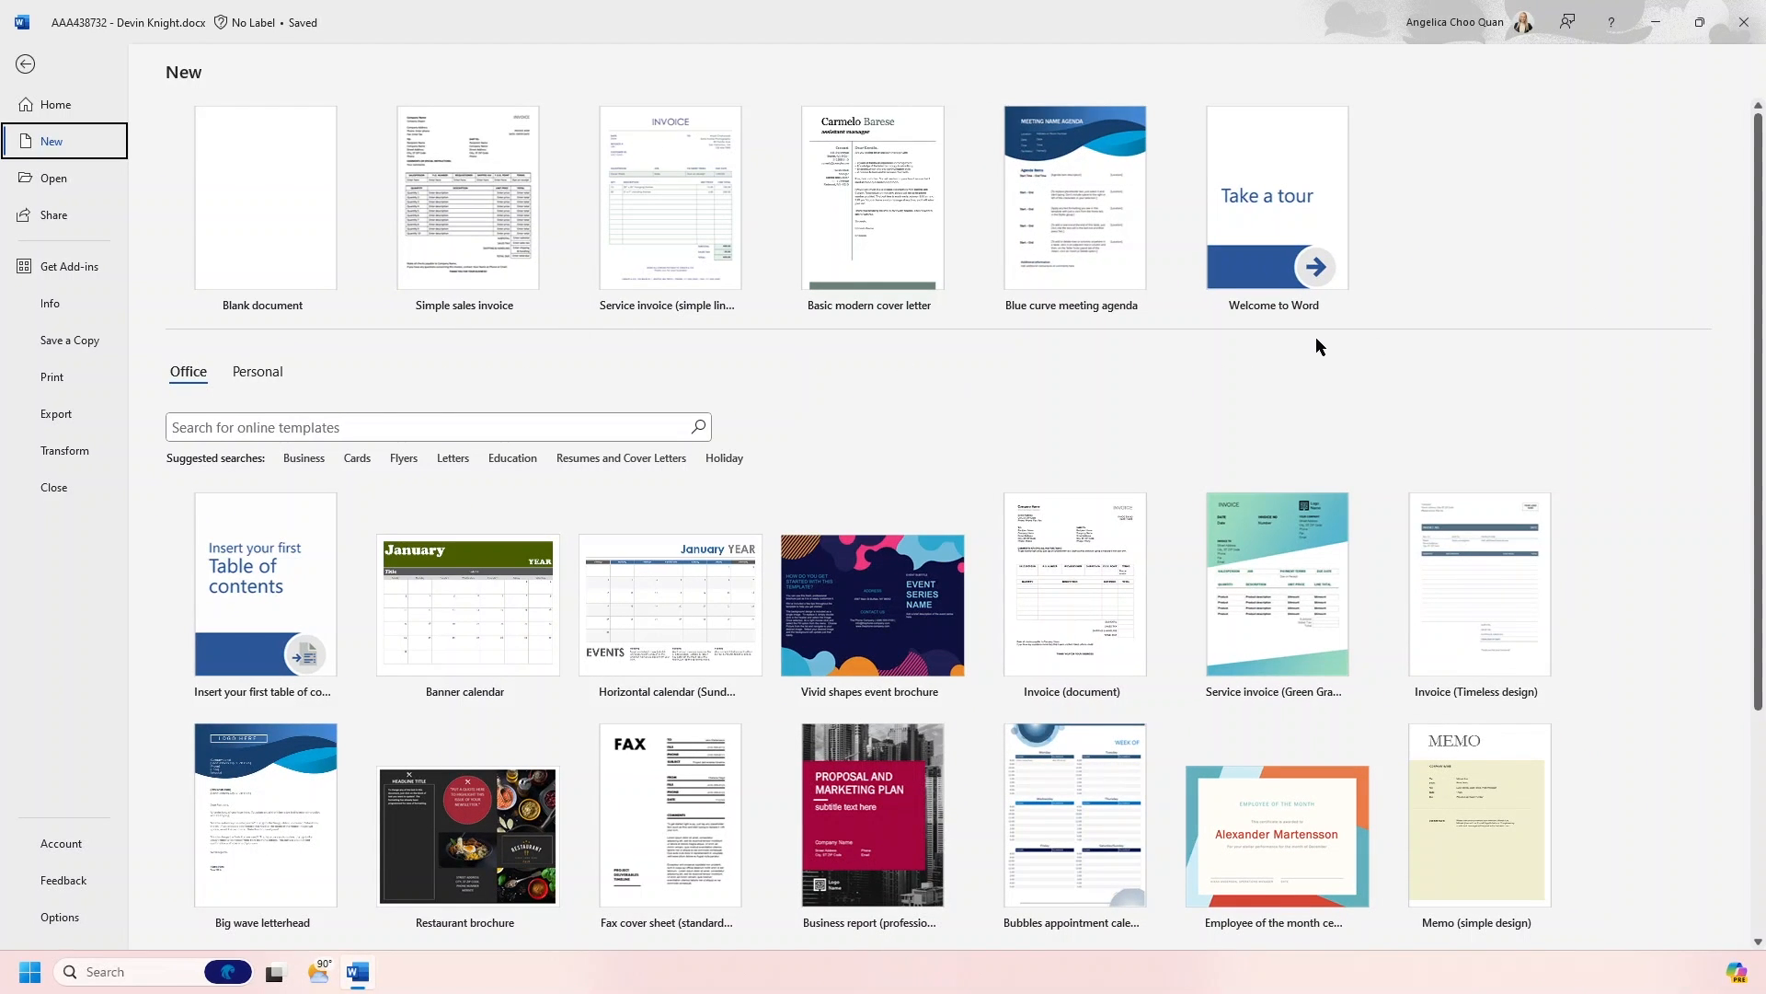
scroll(1524, 386, down, 2)
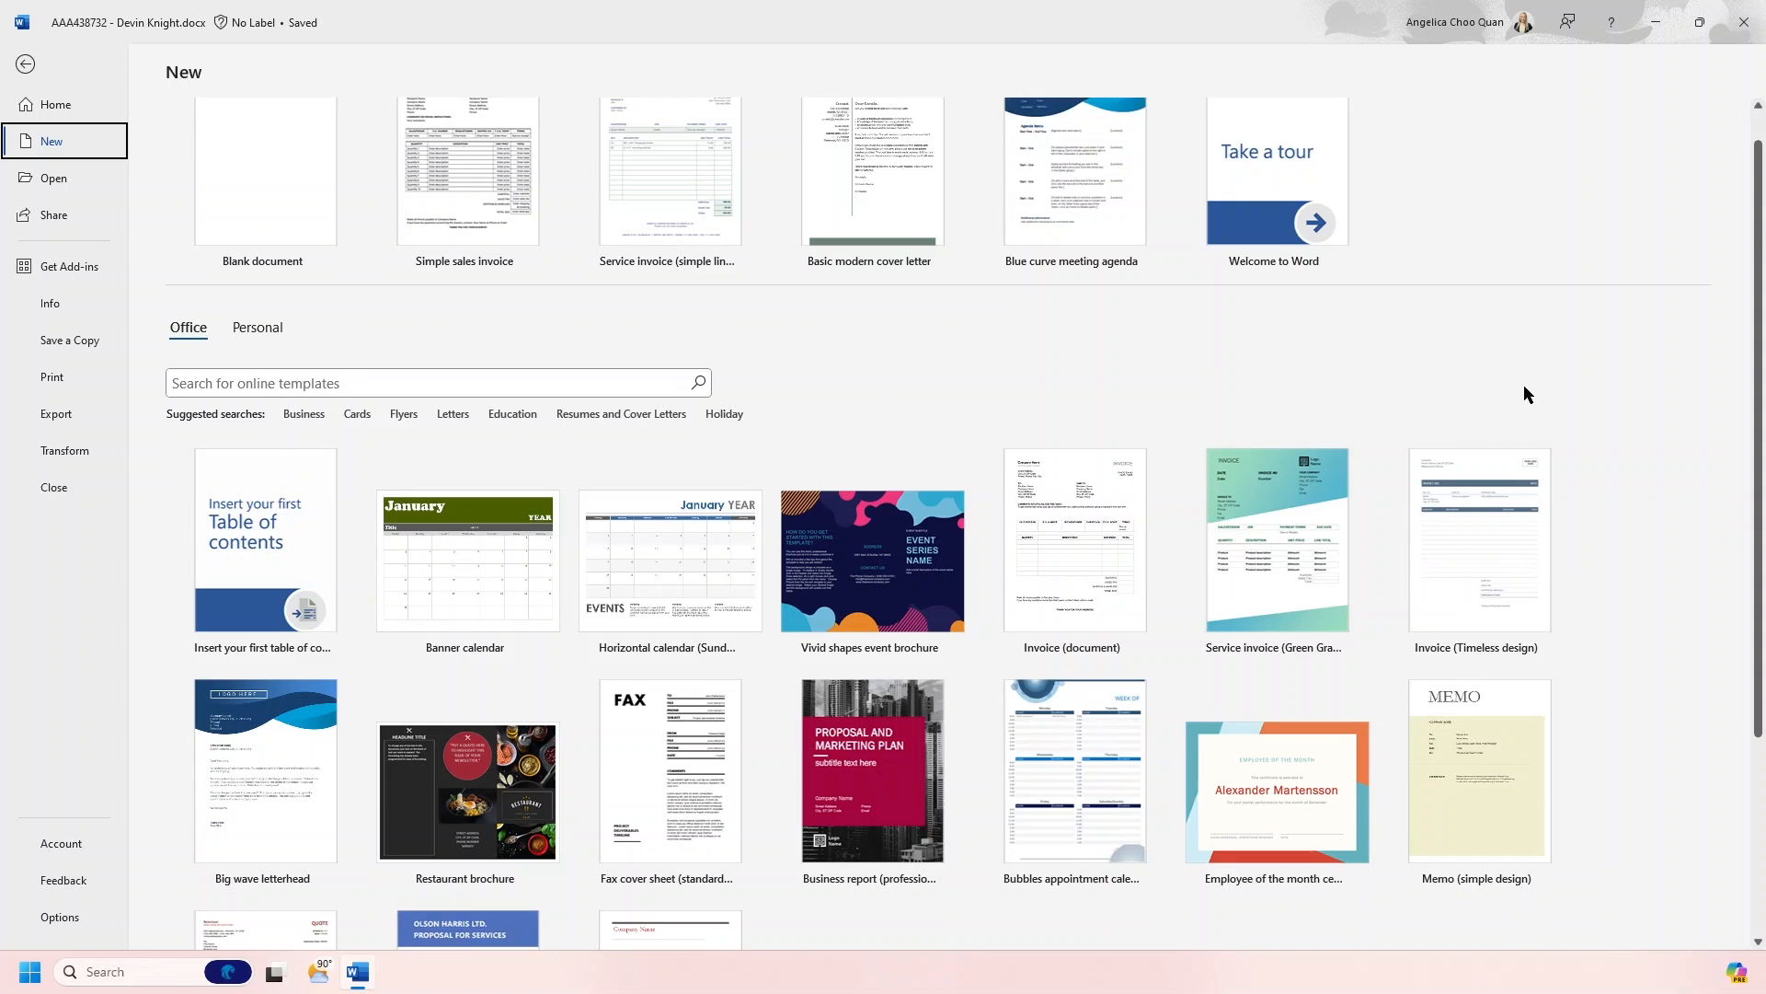
scroll(1524, 393, down, 2)
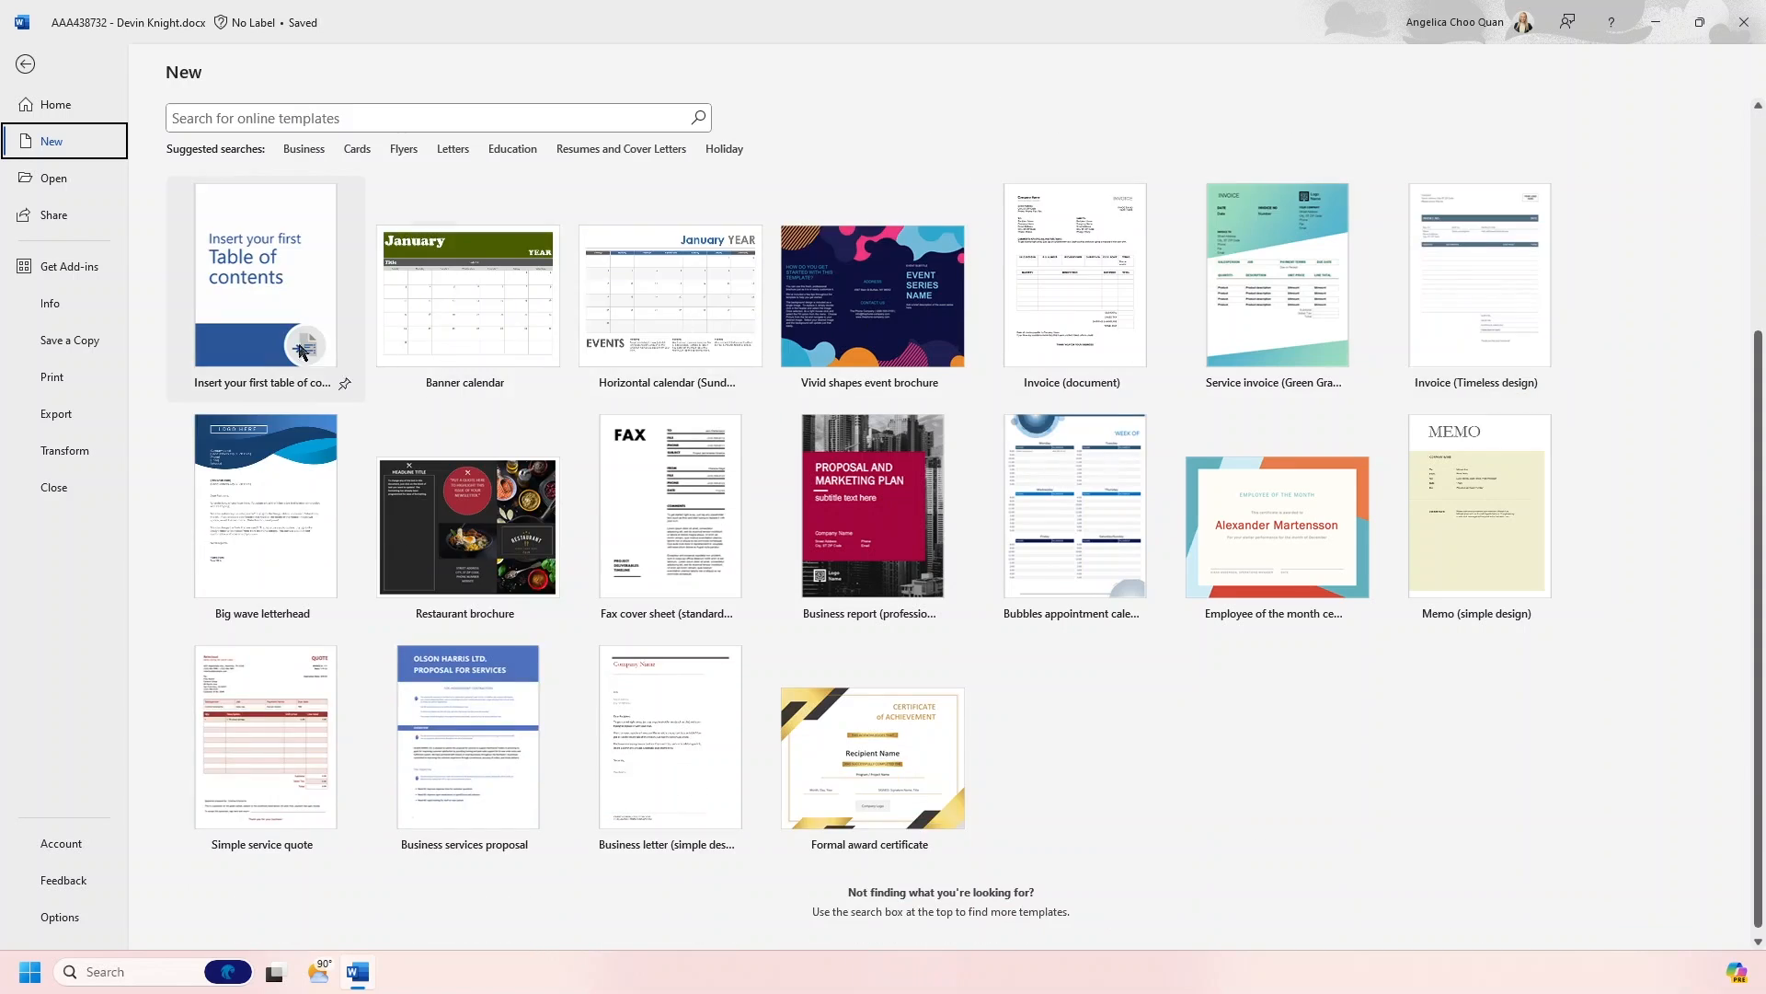
click(303, 149)
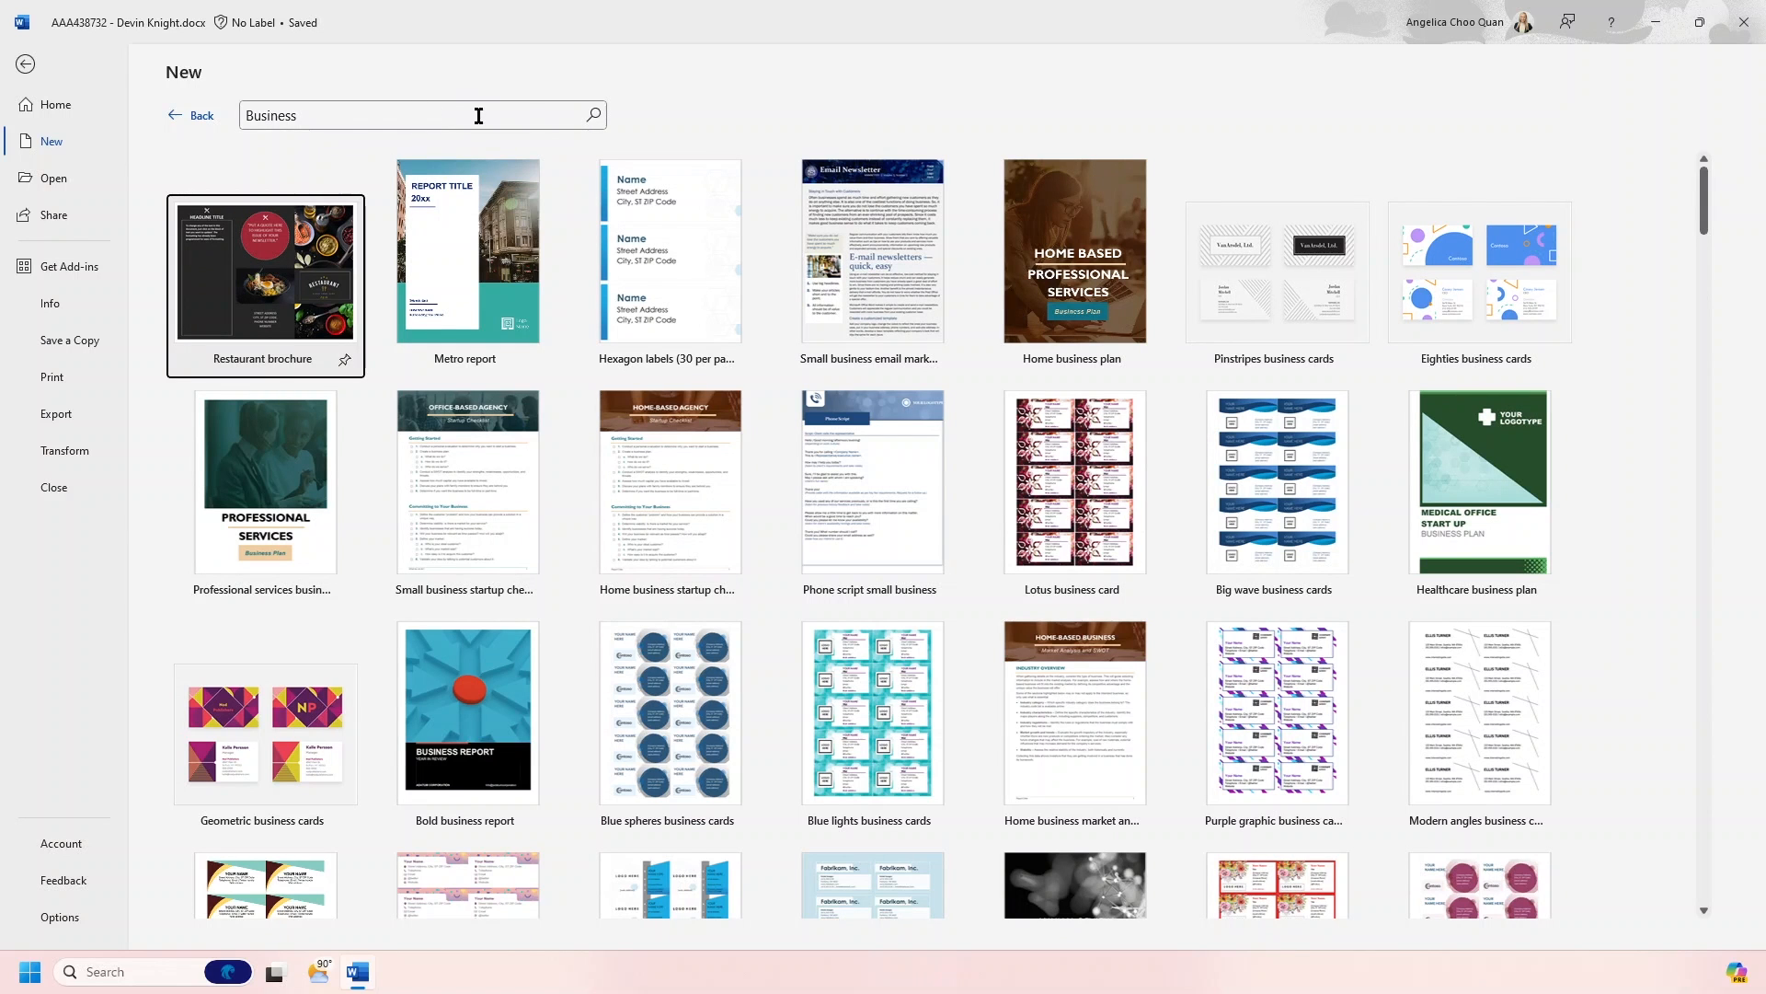
click(190, 117)
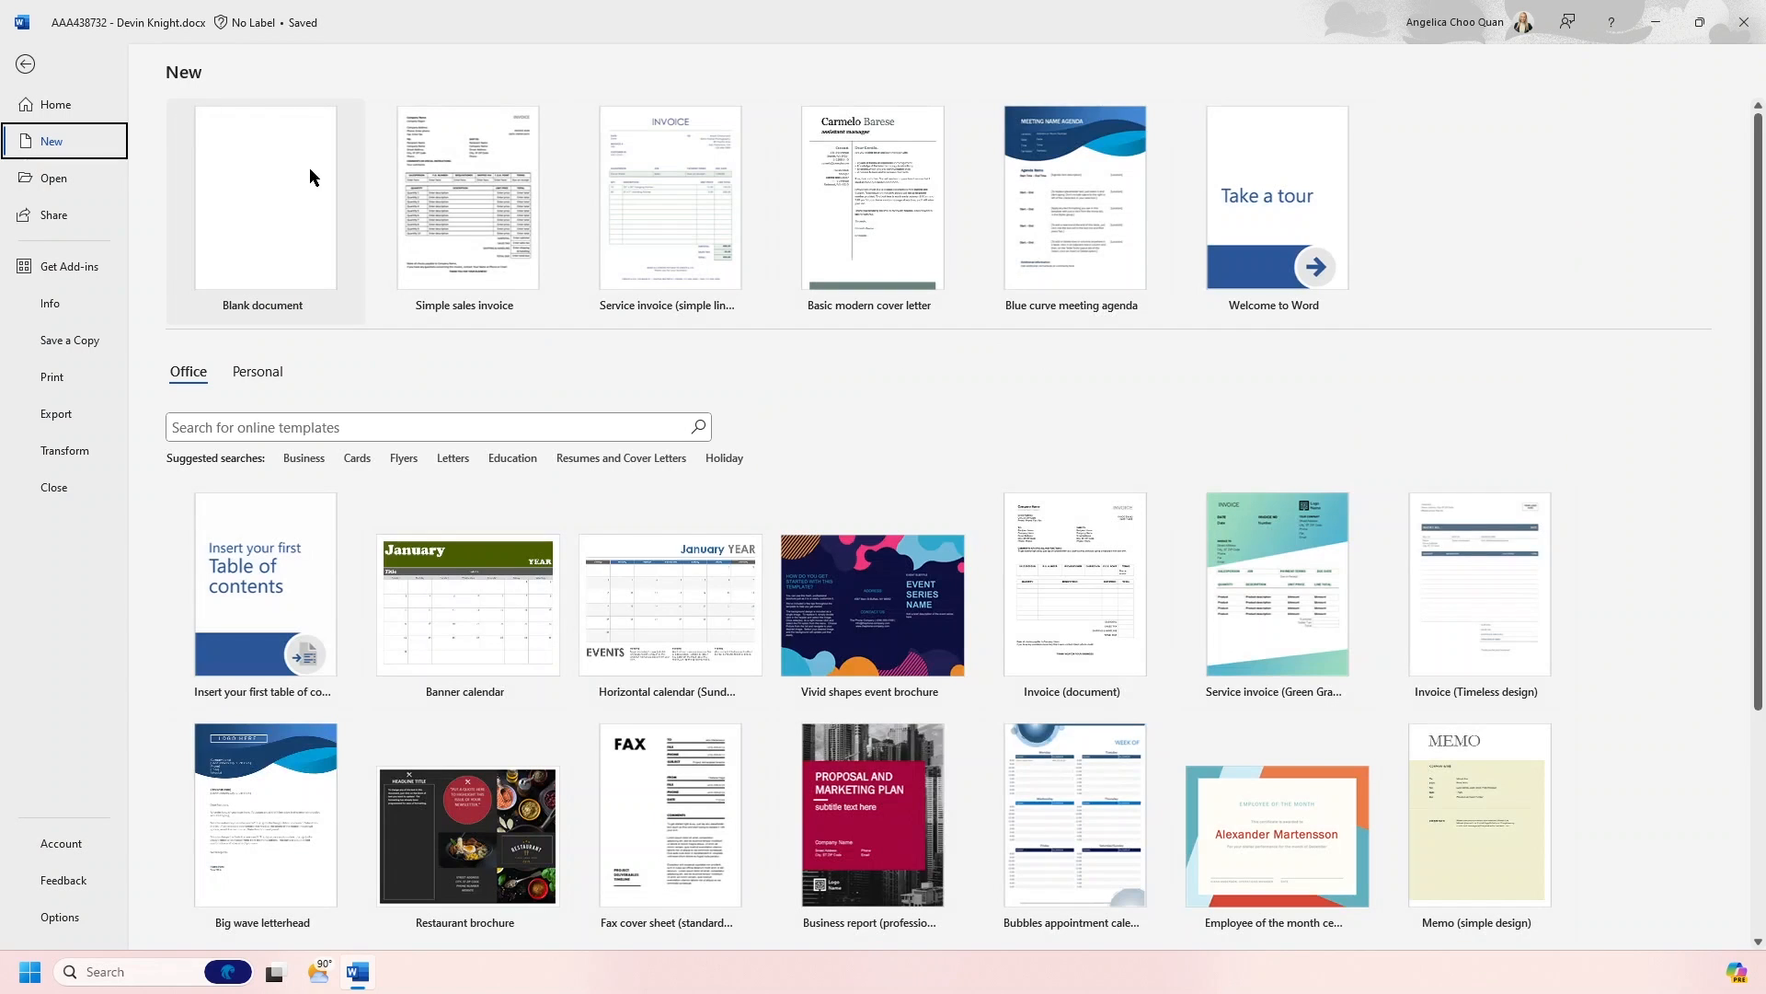
- Search the online templates for "Invoice" and return to the open invoice document
click(317, 434)
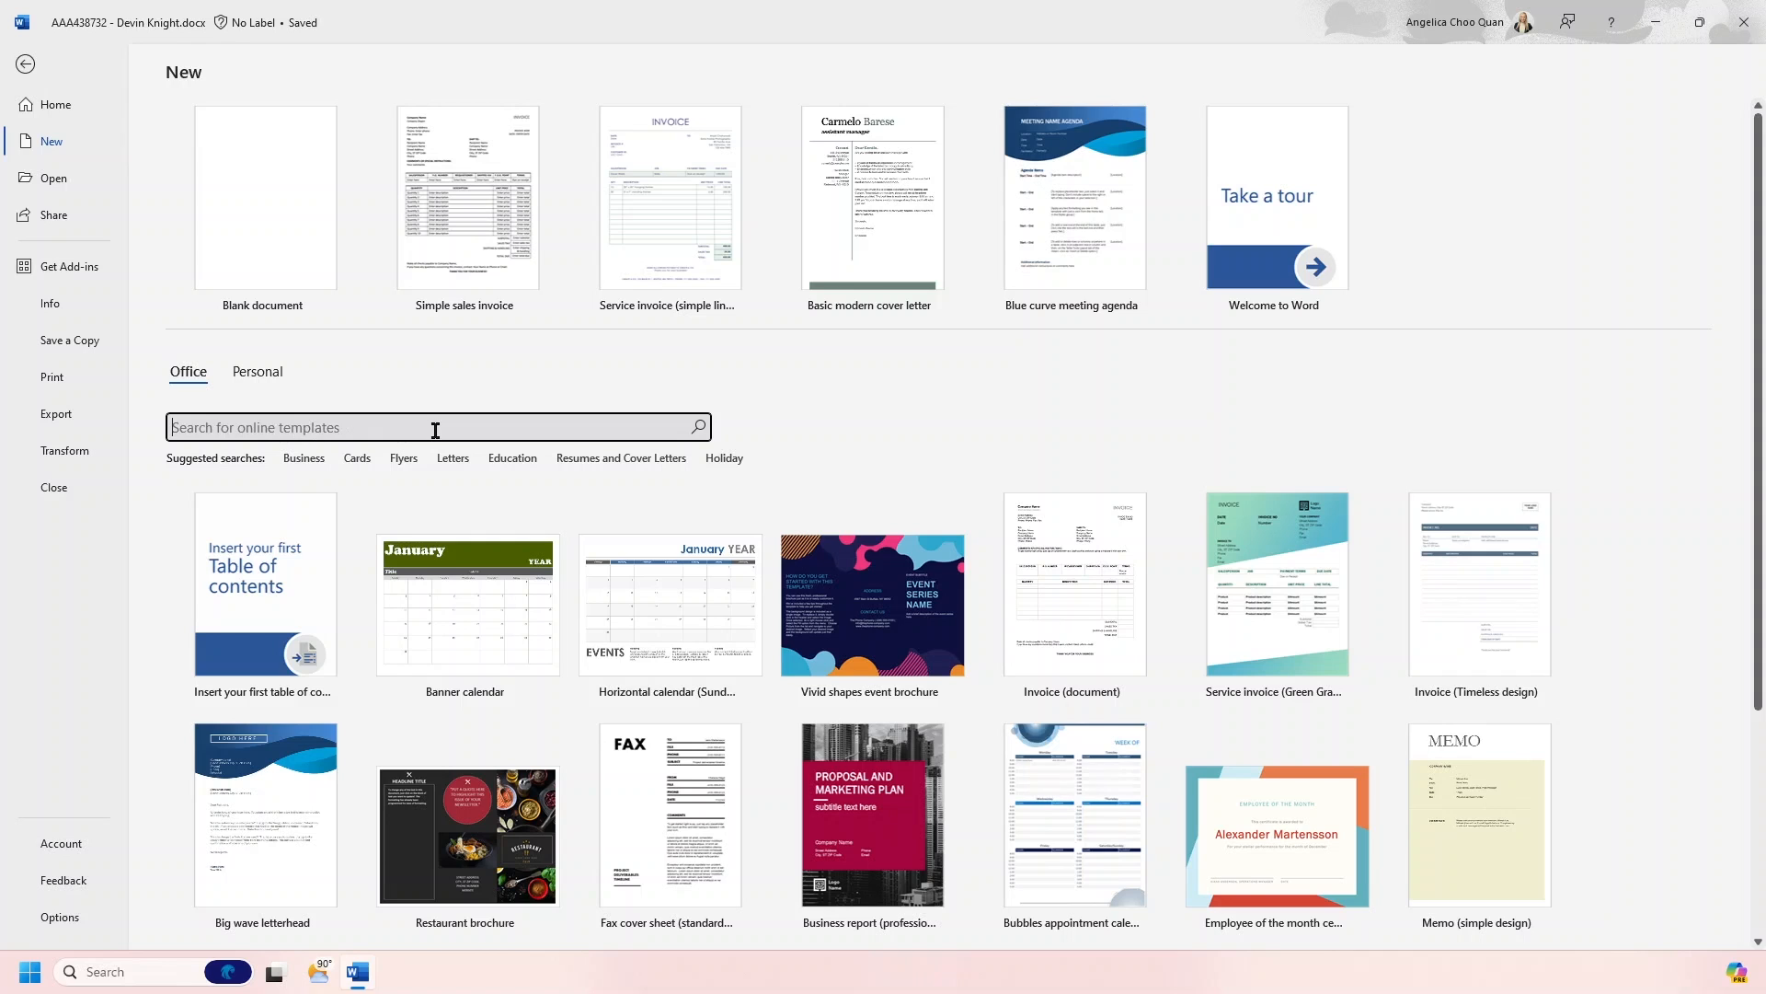
text(Invoice)
key(Return)
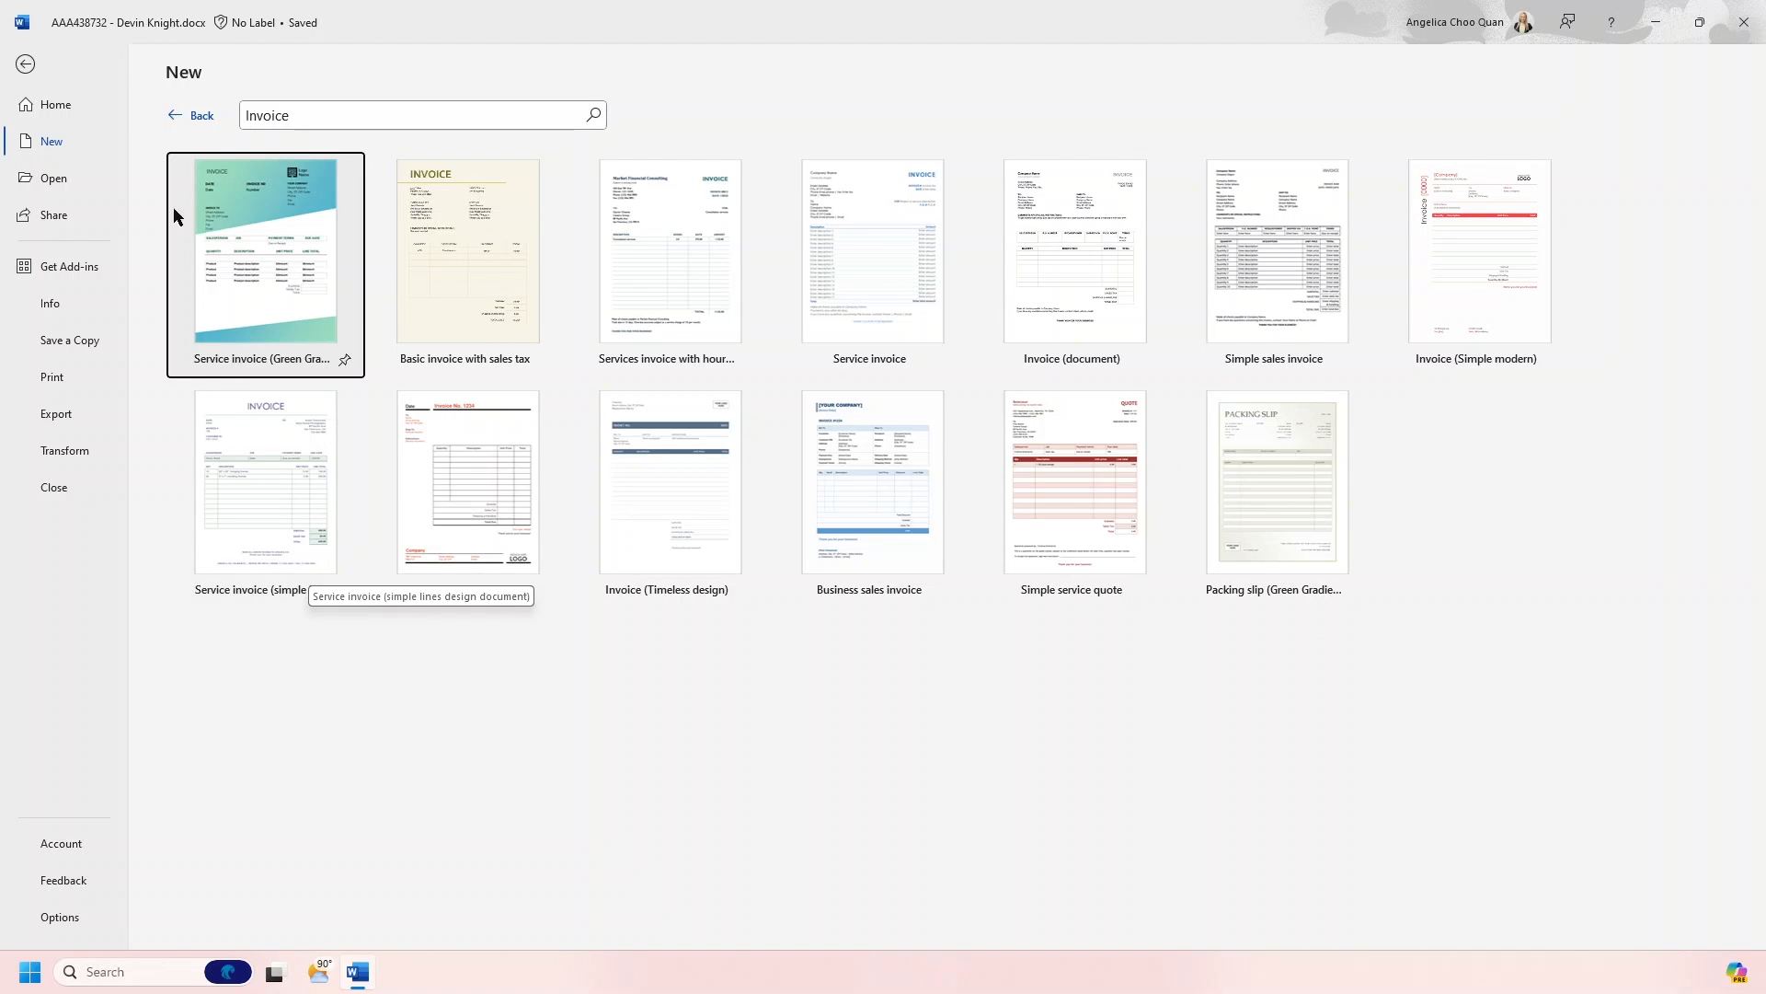
click(199, 118)
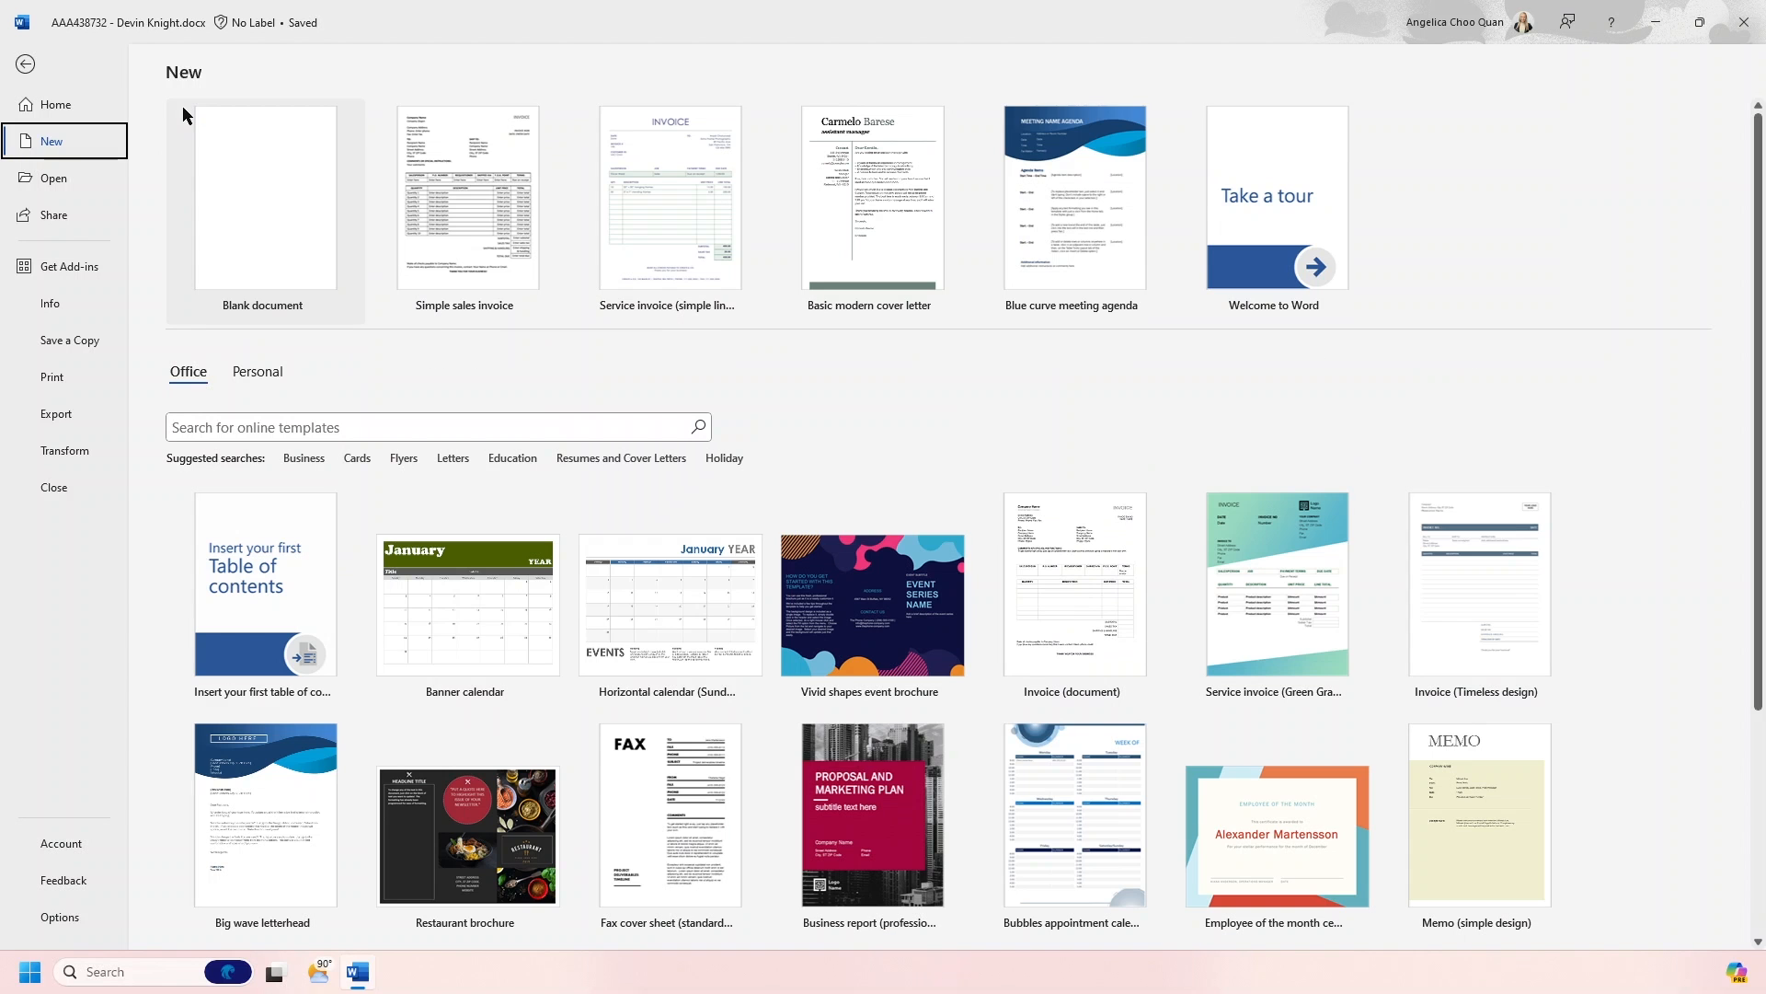
click(23, 65)
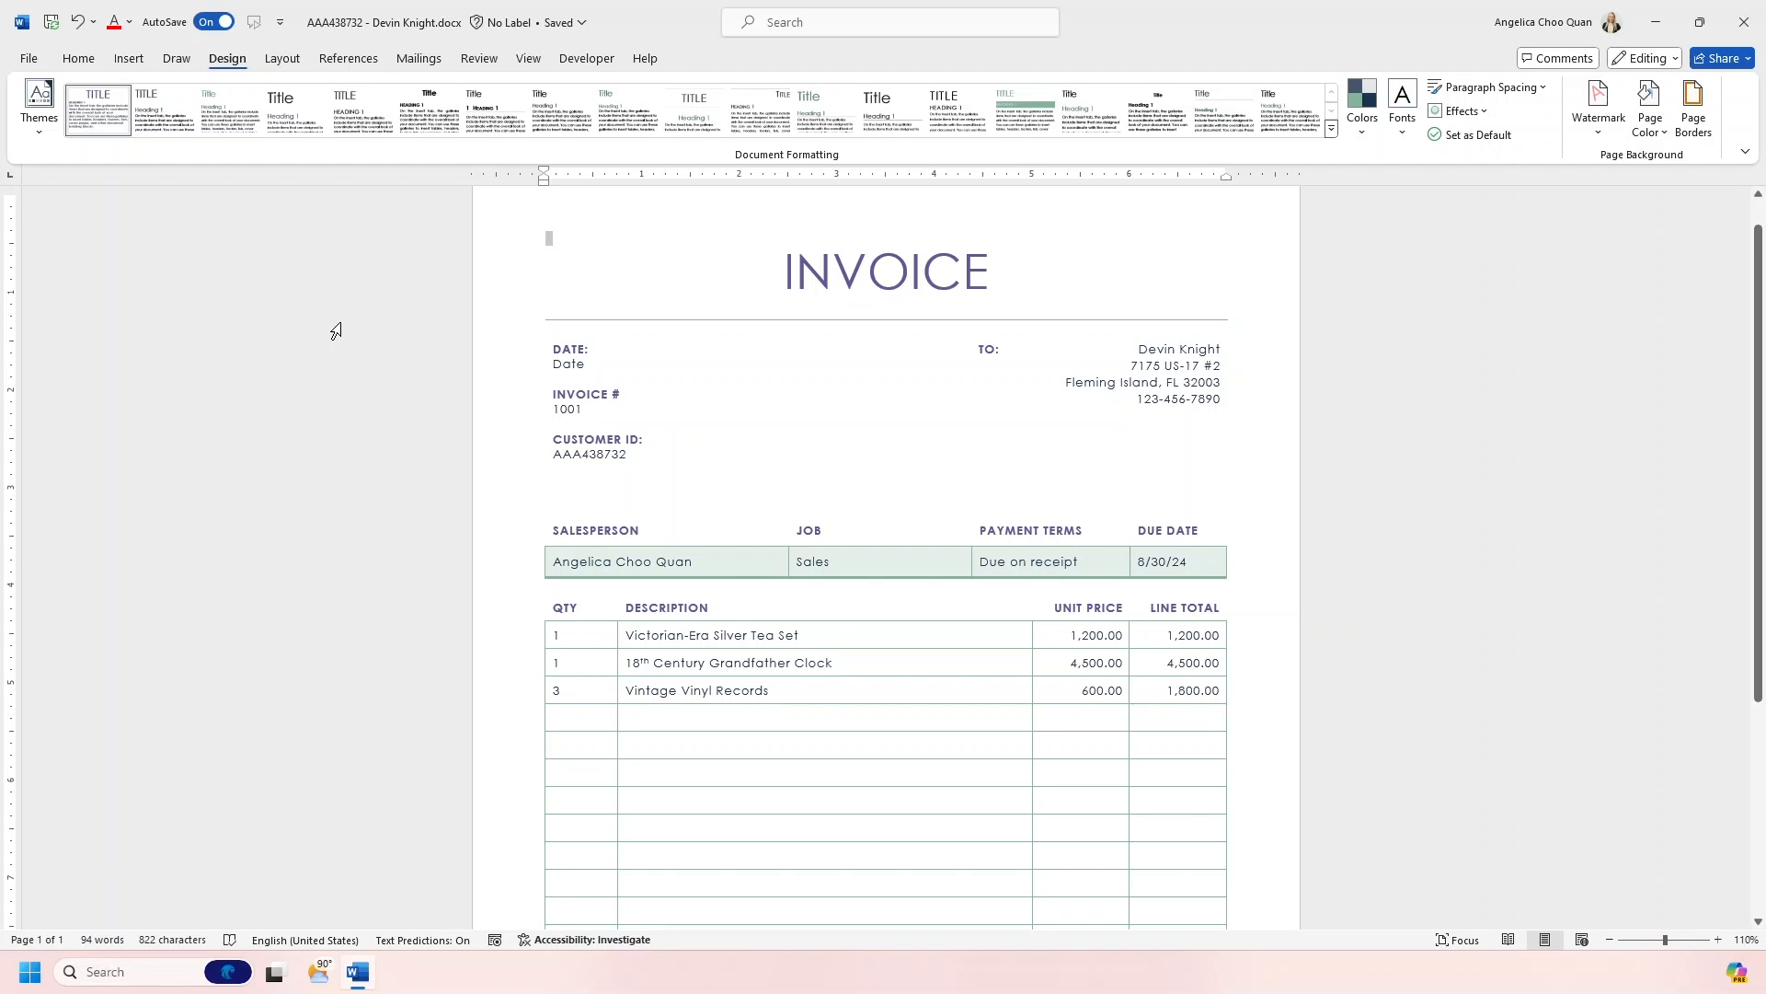
- Review the invoice from its header details through the line items, totals and footer
scroll(335, 332, down, 5)
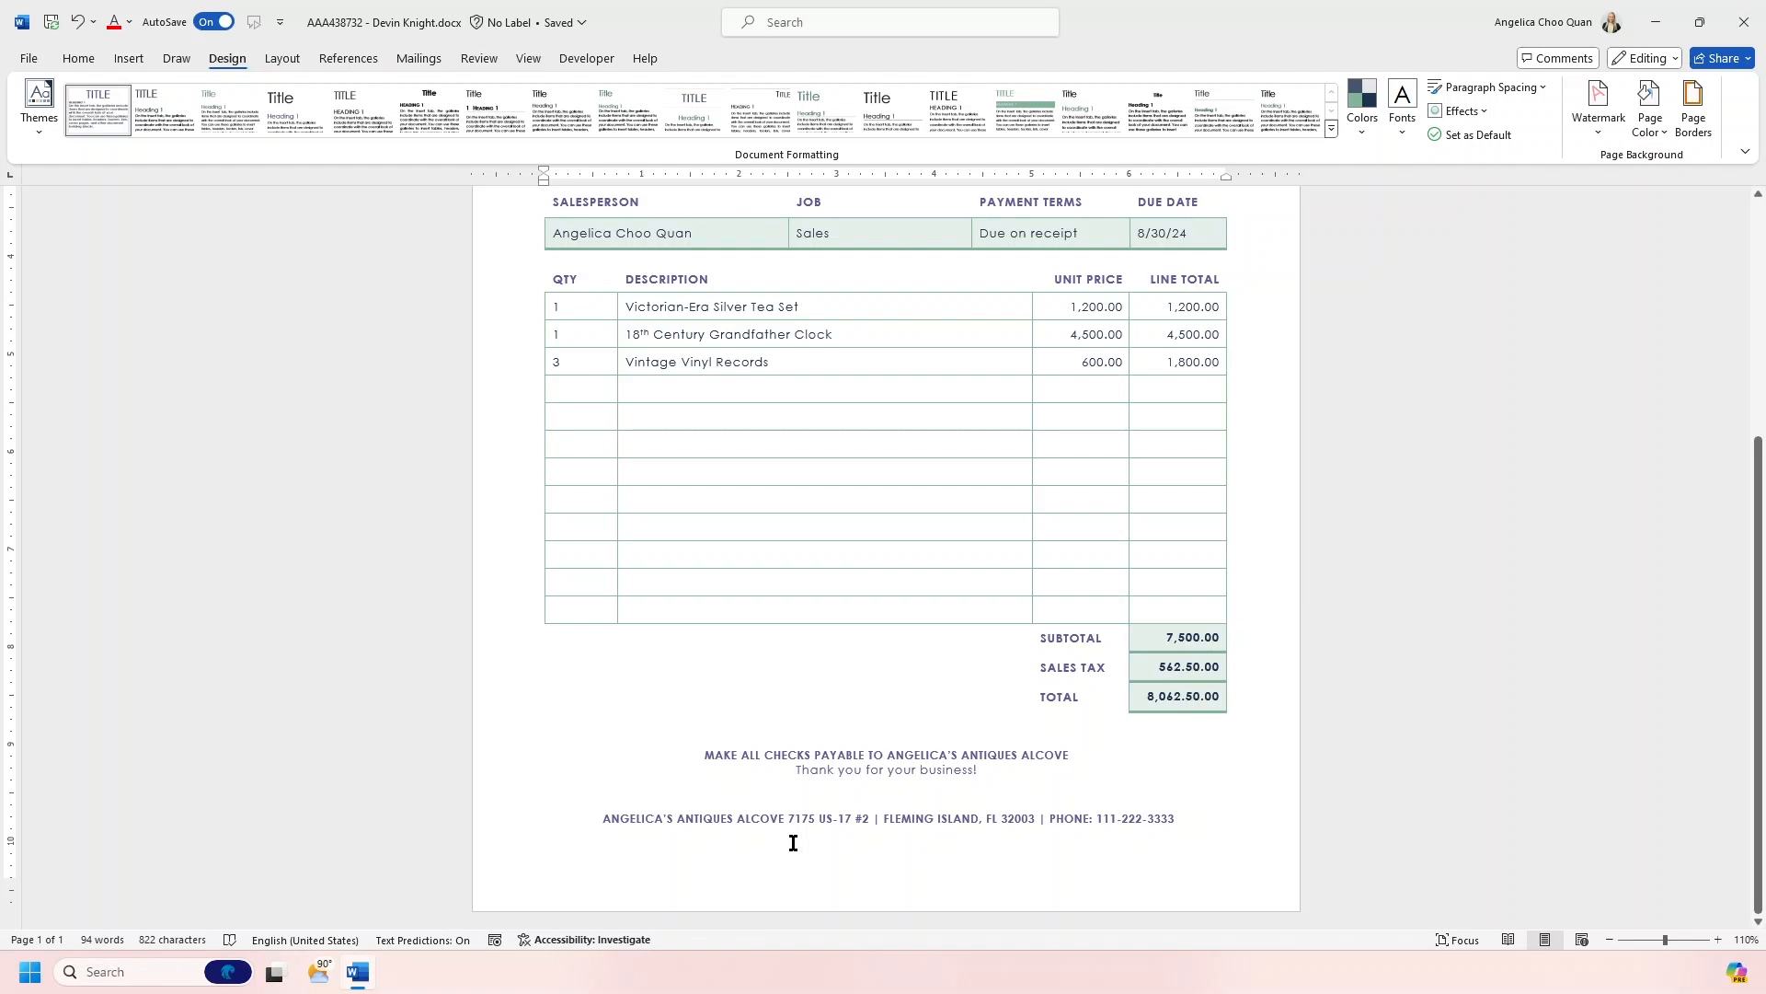
scroll(793, 842, up, 4)
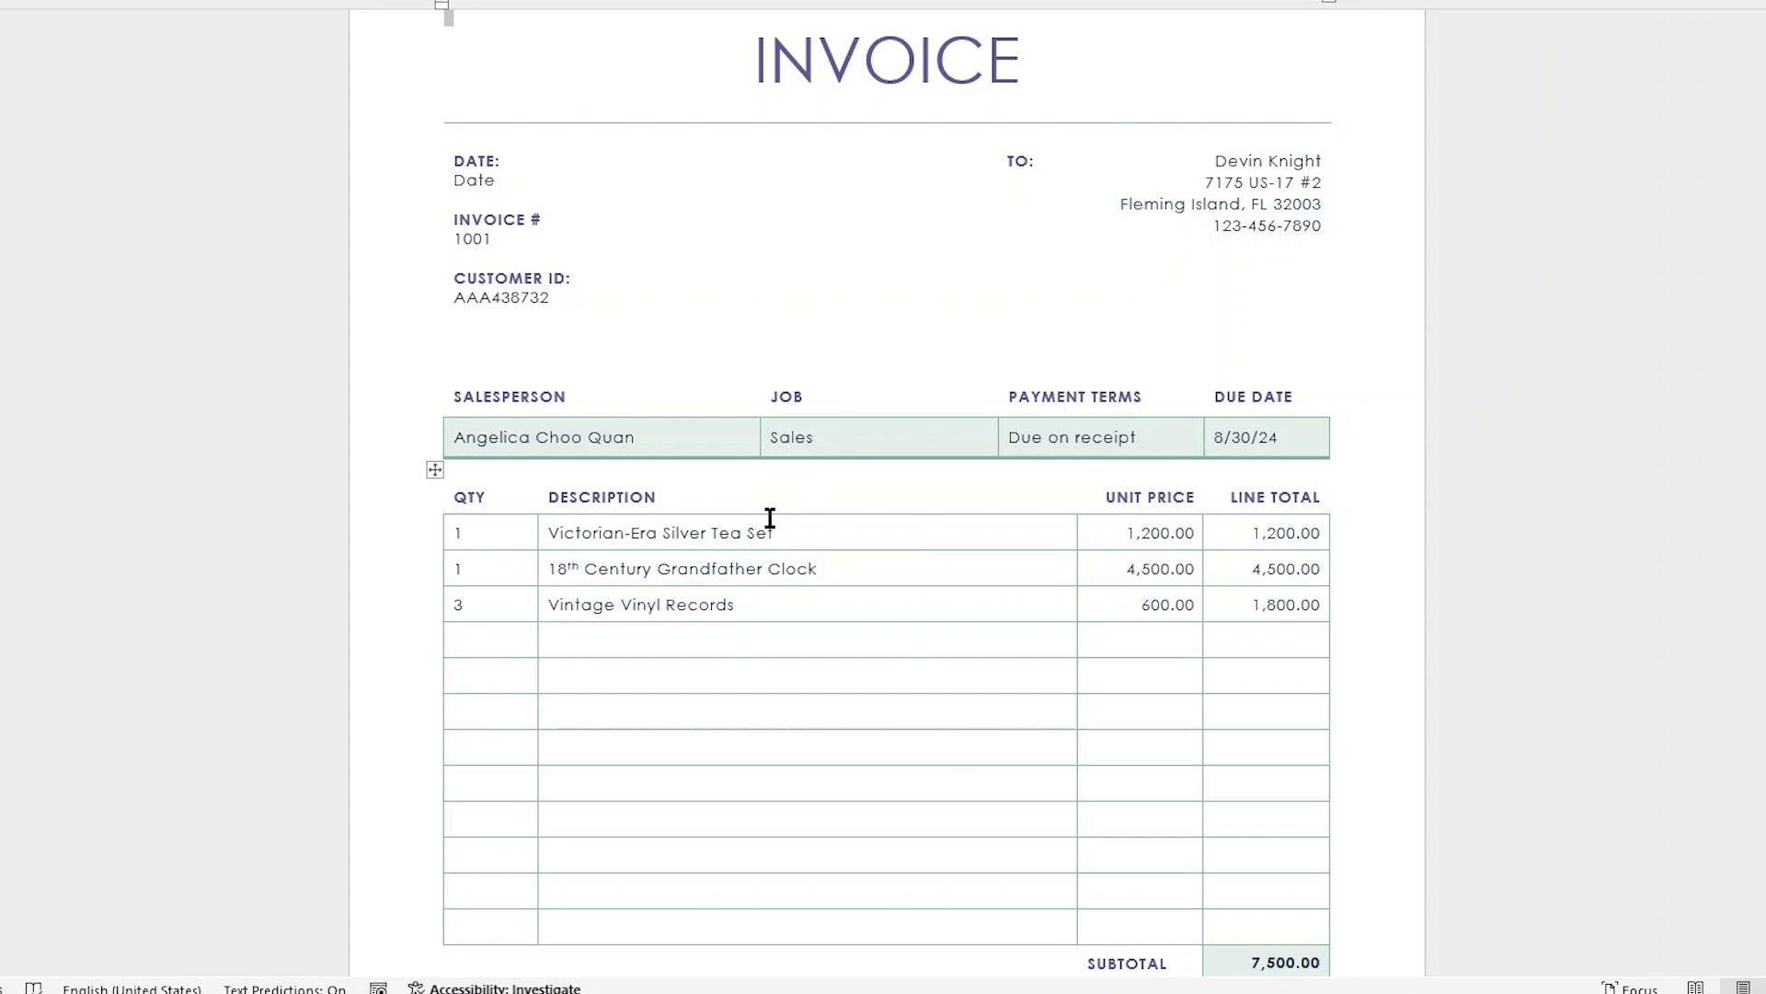
scroll(911, 512, down, 1)
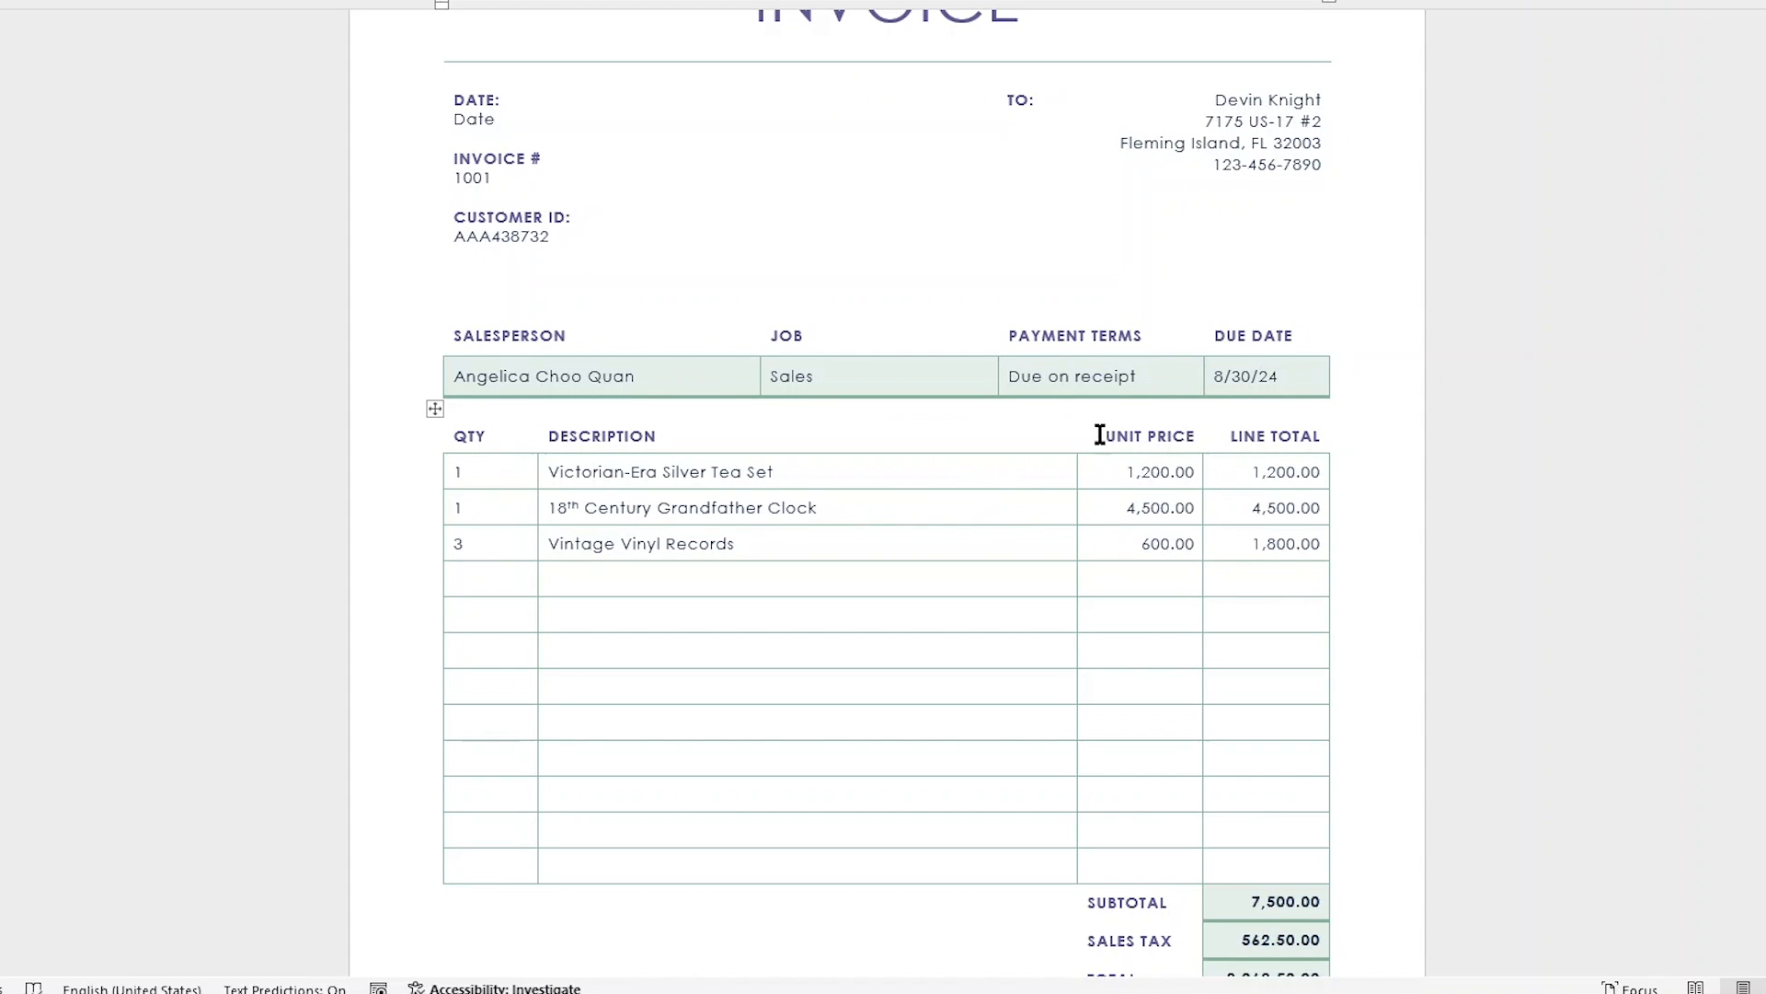
scroll(1353, 840, down, 1)
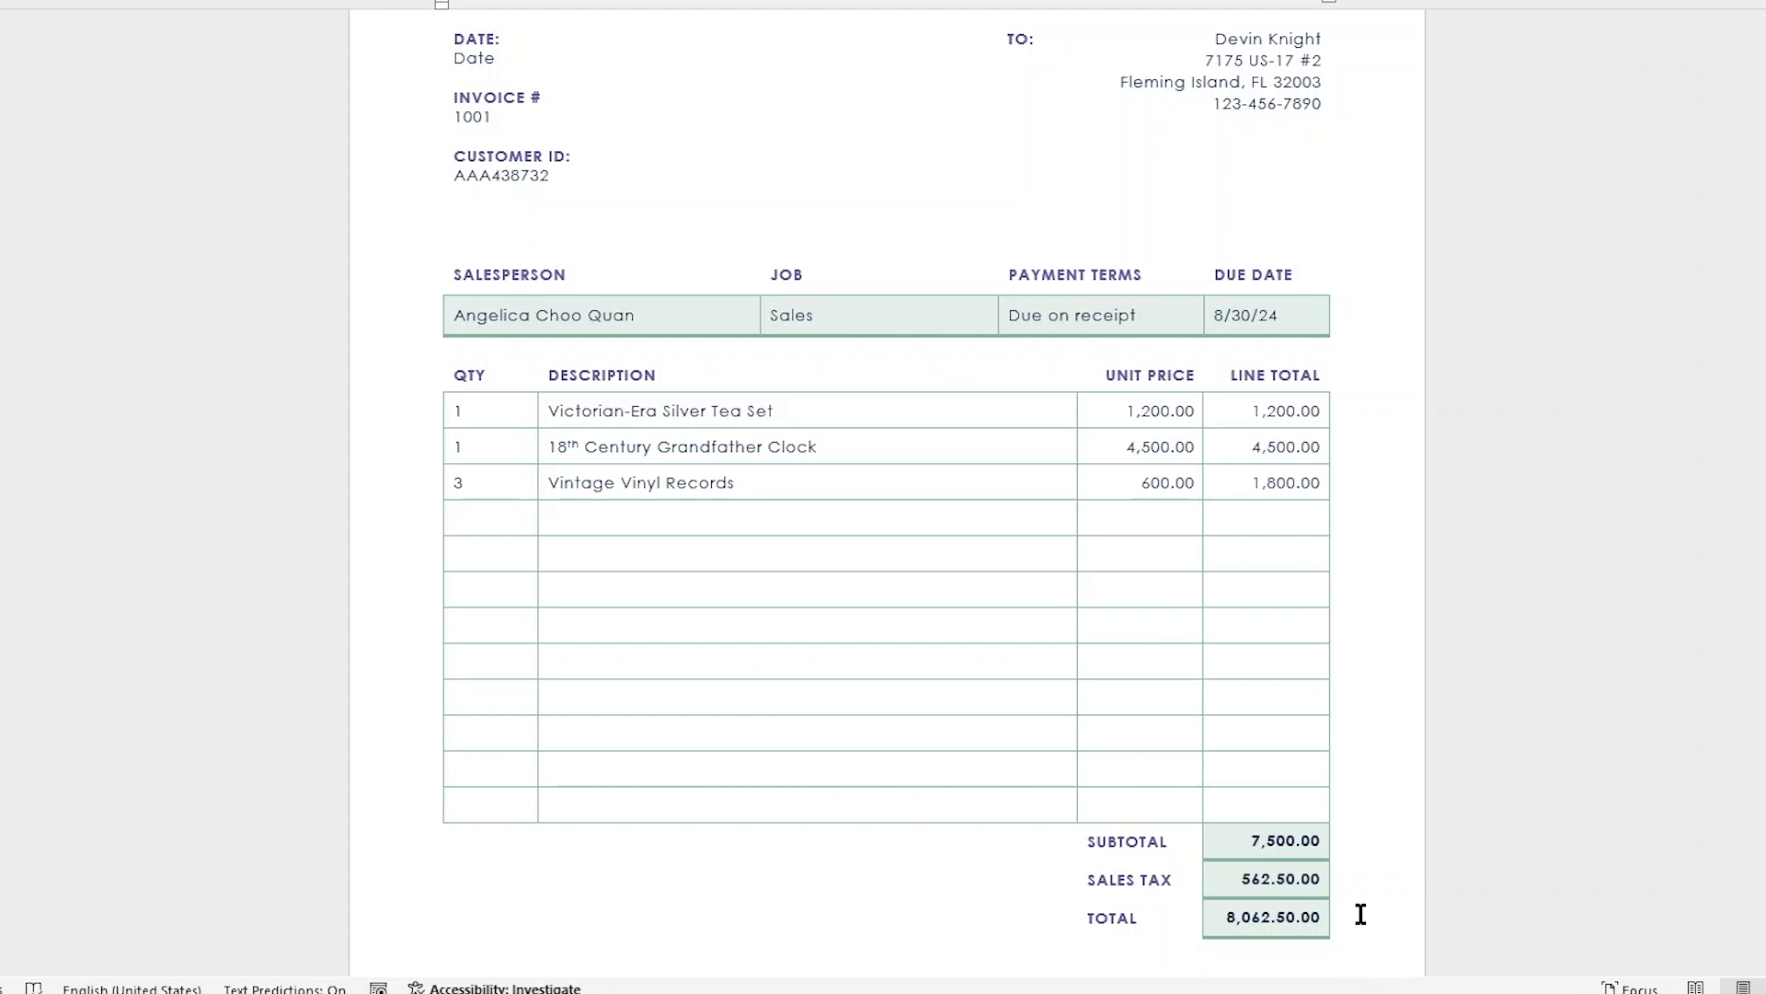
scroll(1360, 913, up, 1)
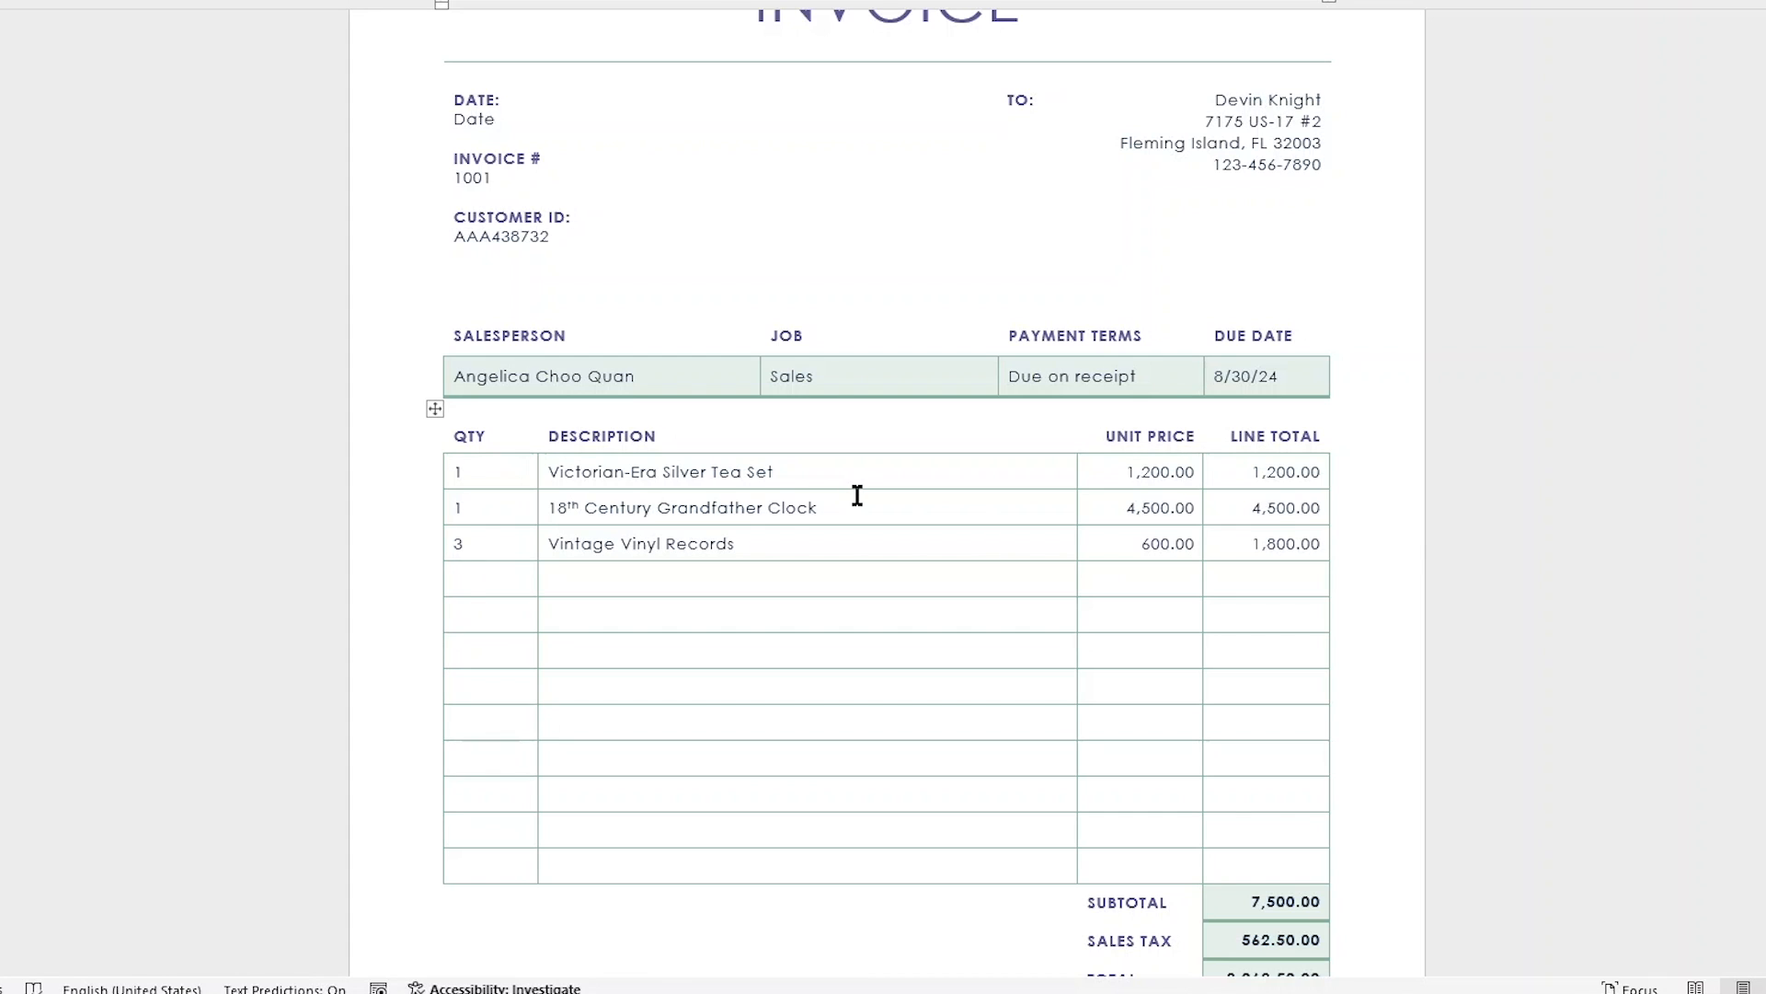
scroll(853, 497, down, 1)
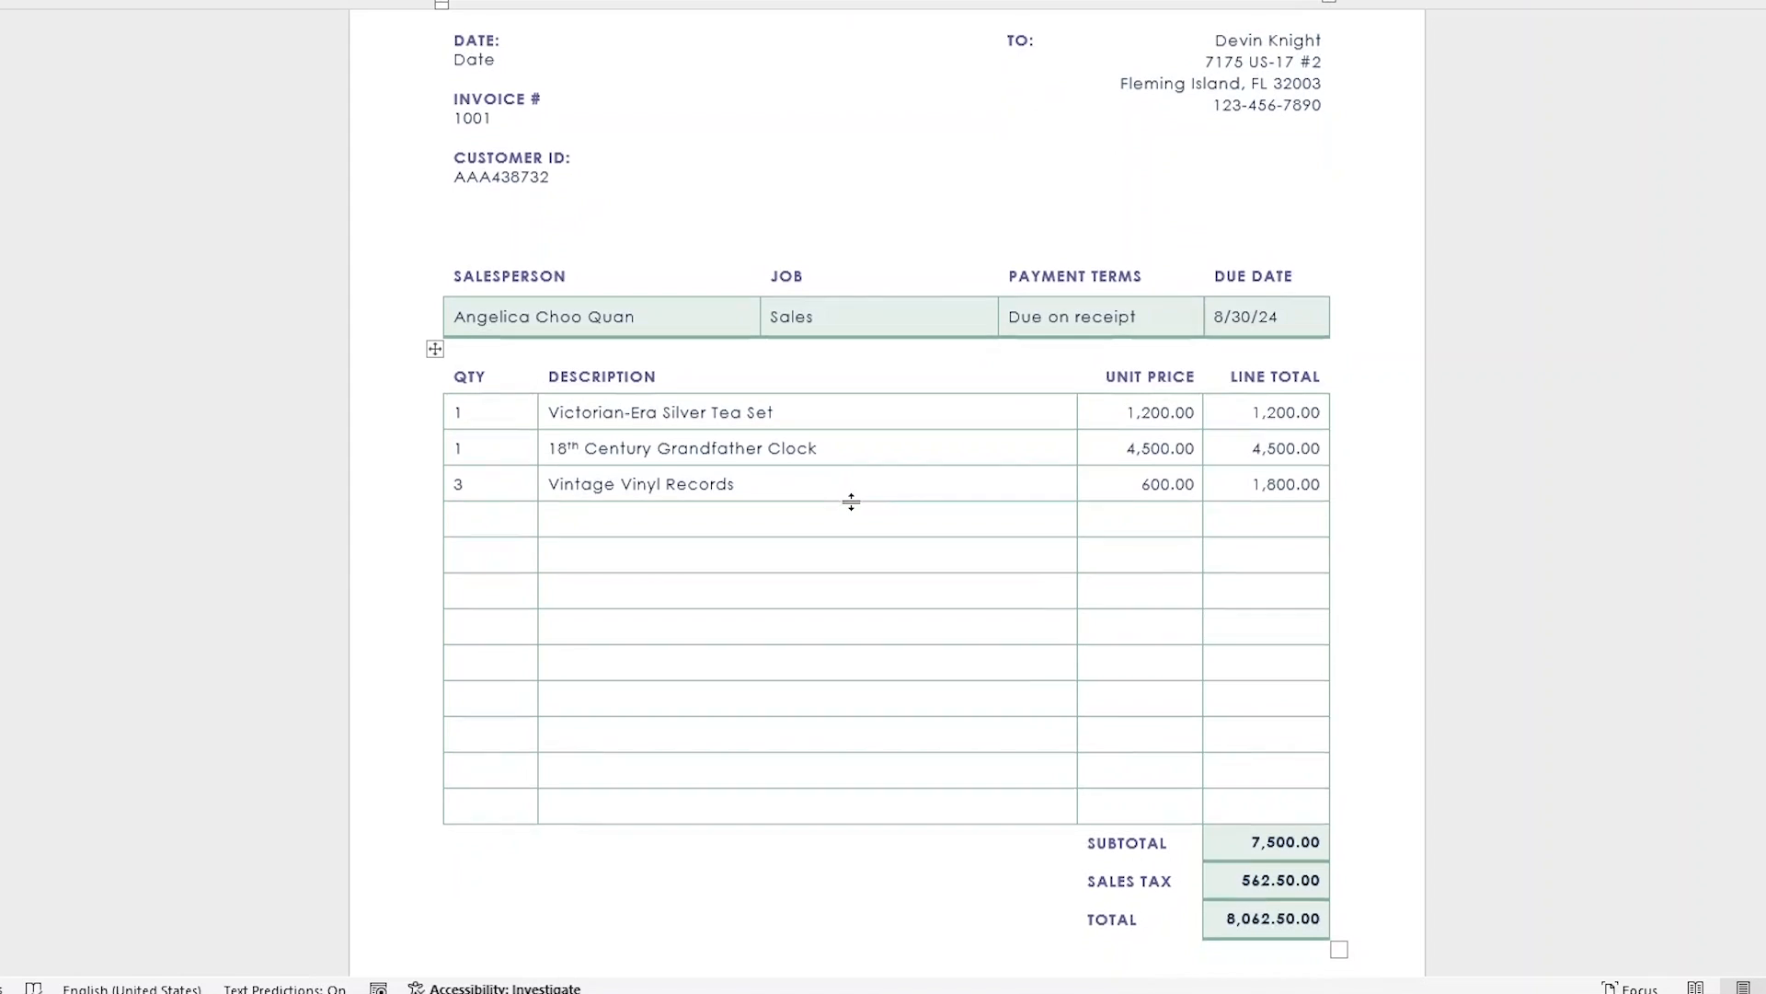
scroll(831, 489, up, 3)
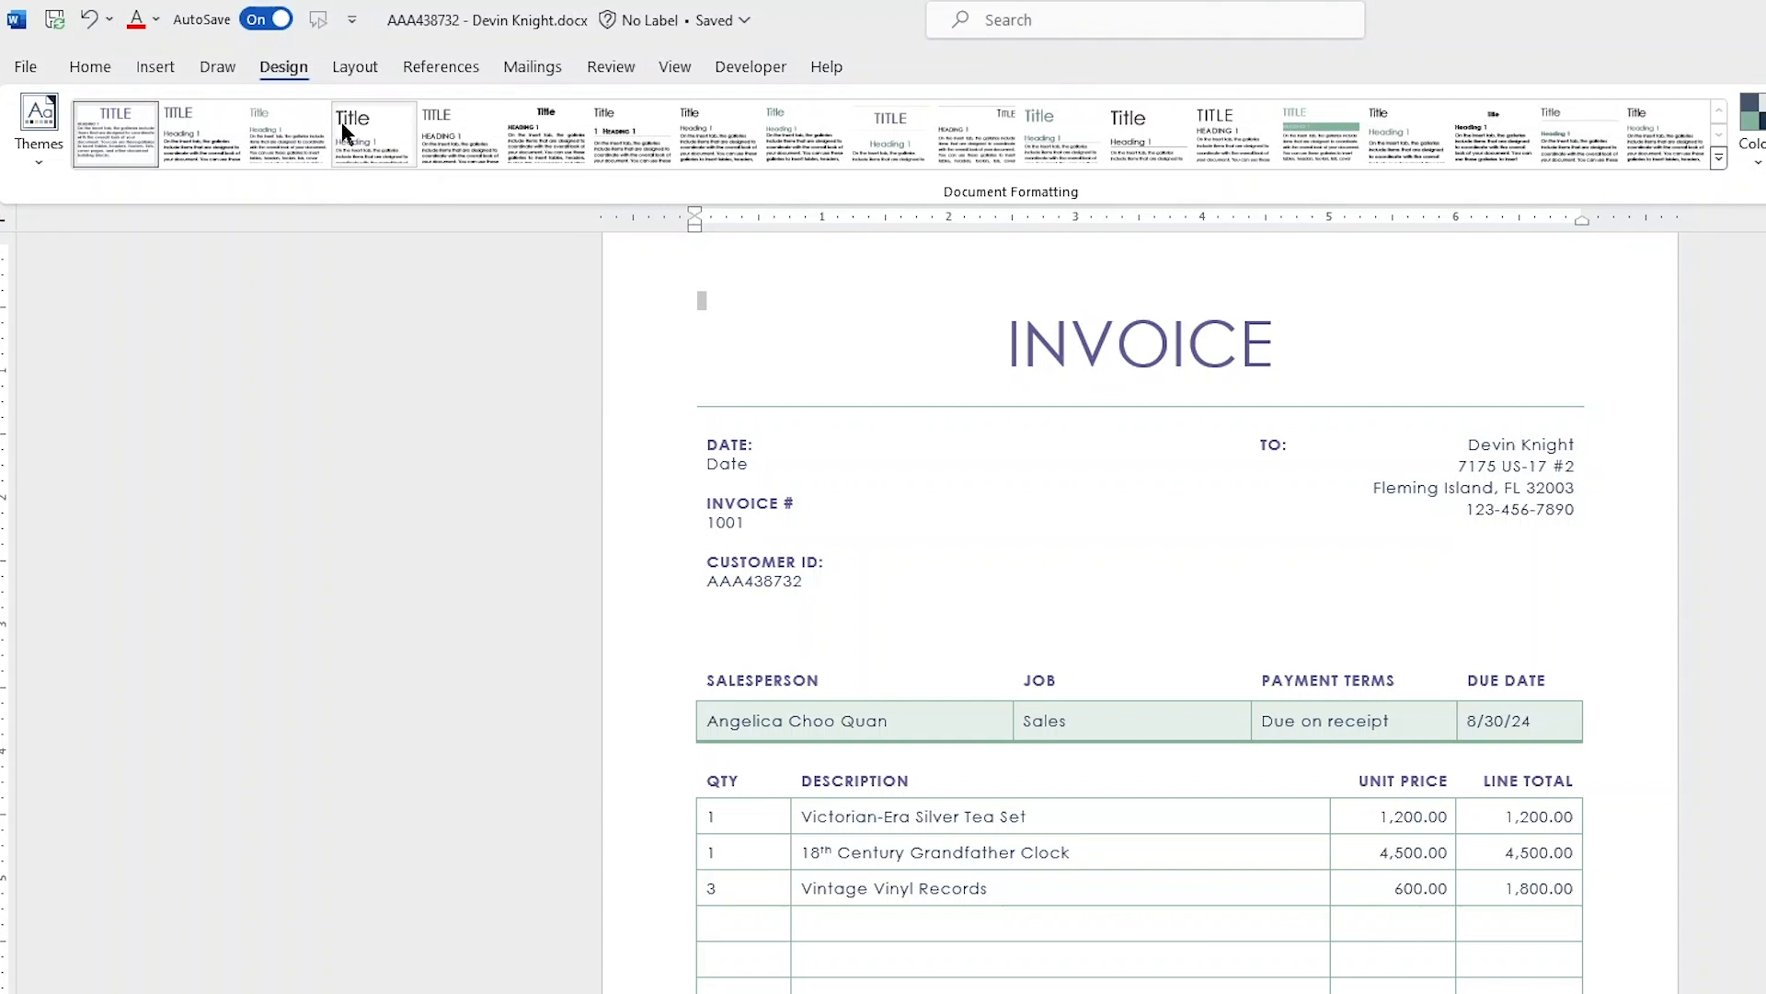
- Apply the built-in DO NOT COPY 1 watermark to the invoice
click(286, 77)
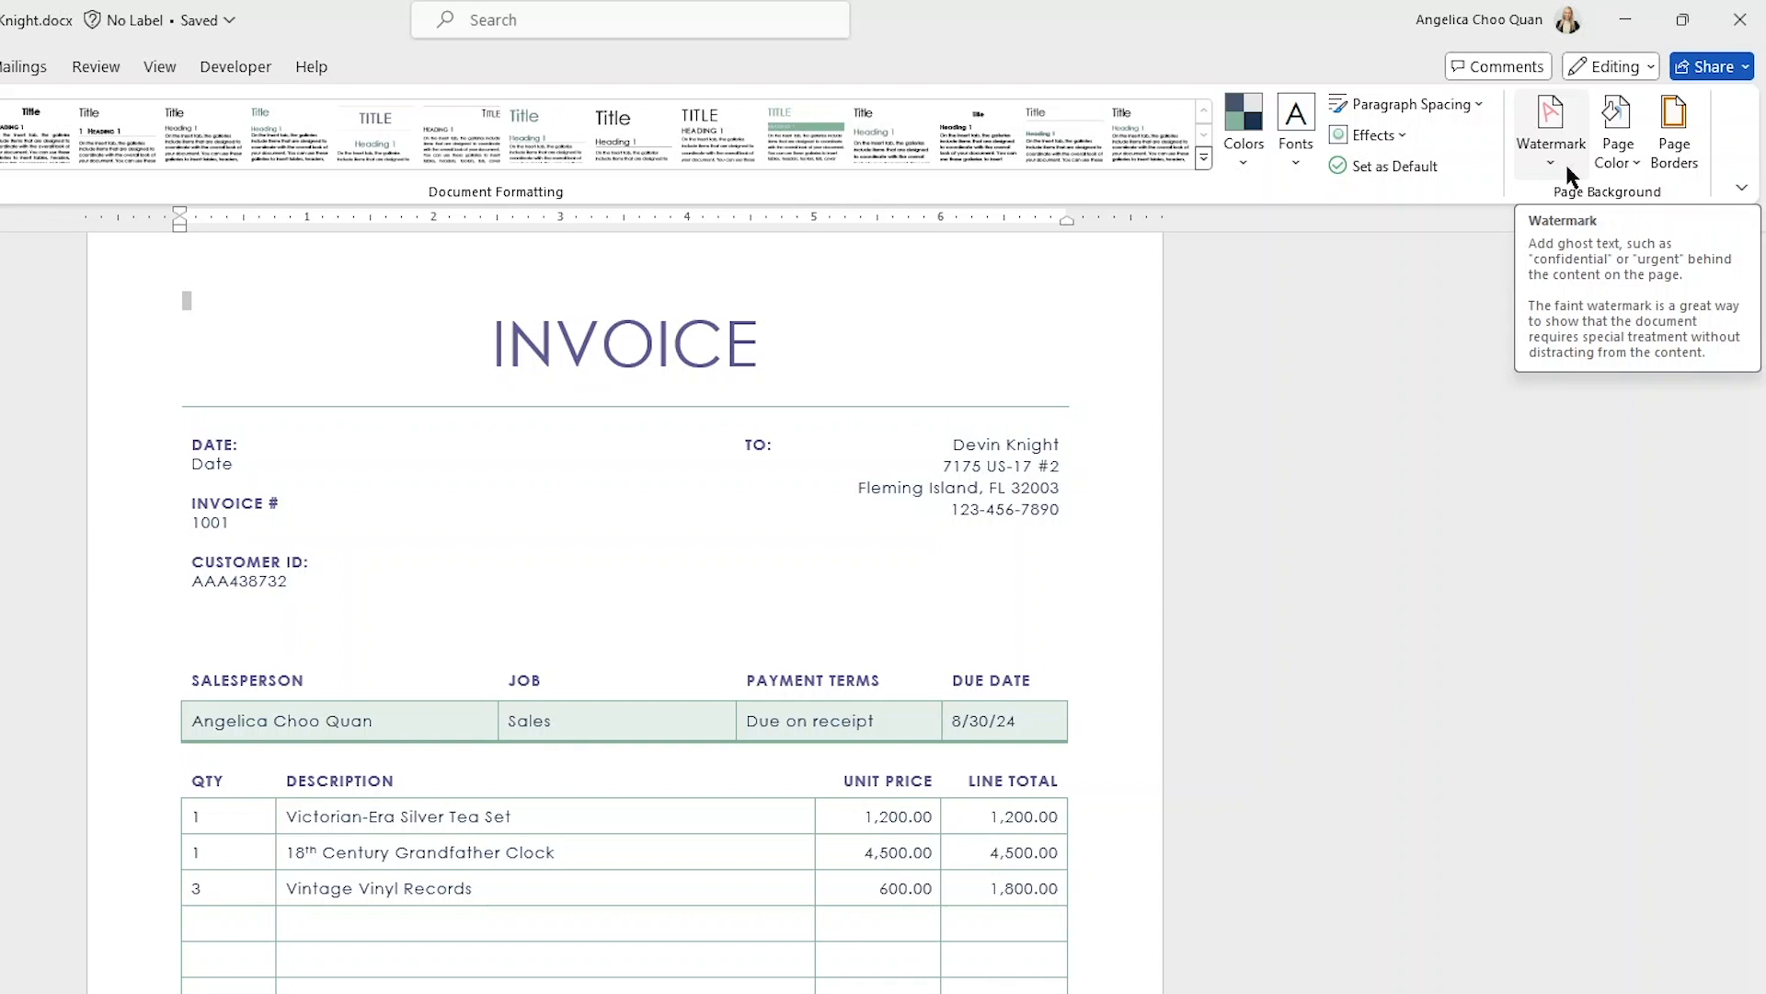
click(1566, 164)
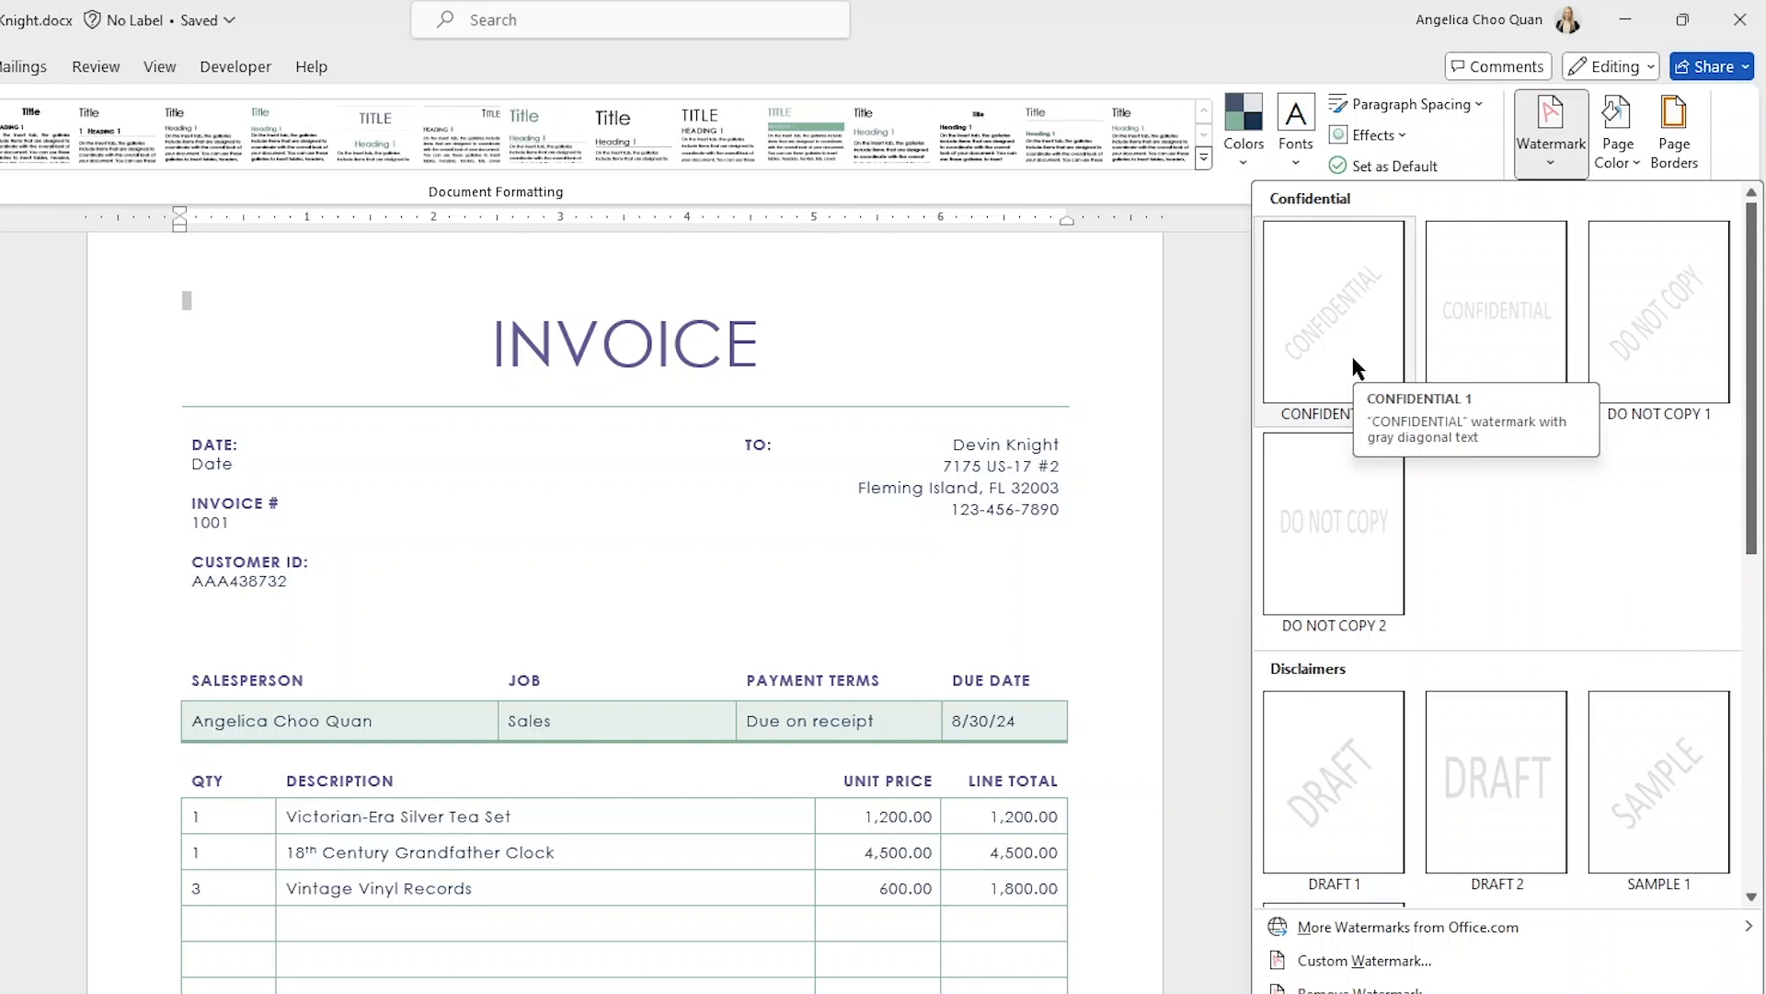
click(1650, 322)
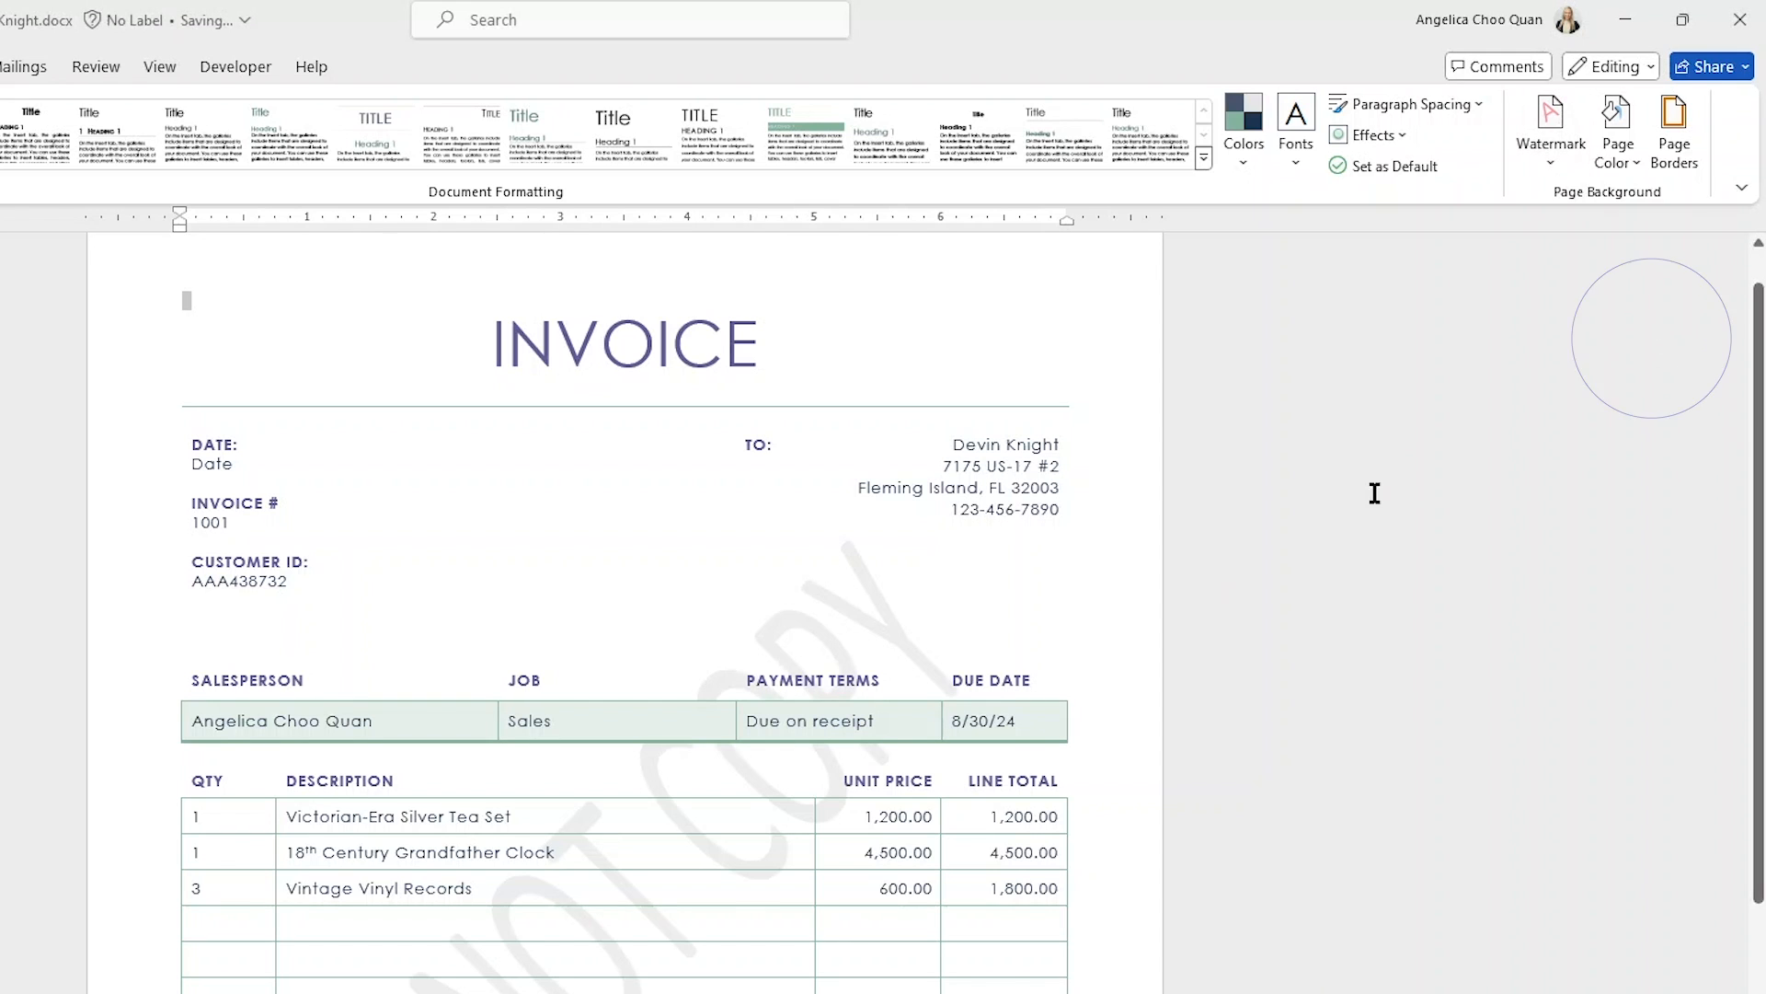
scroll(1482, 362, down, 1)
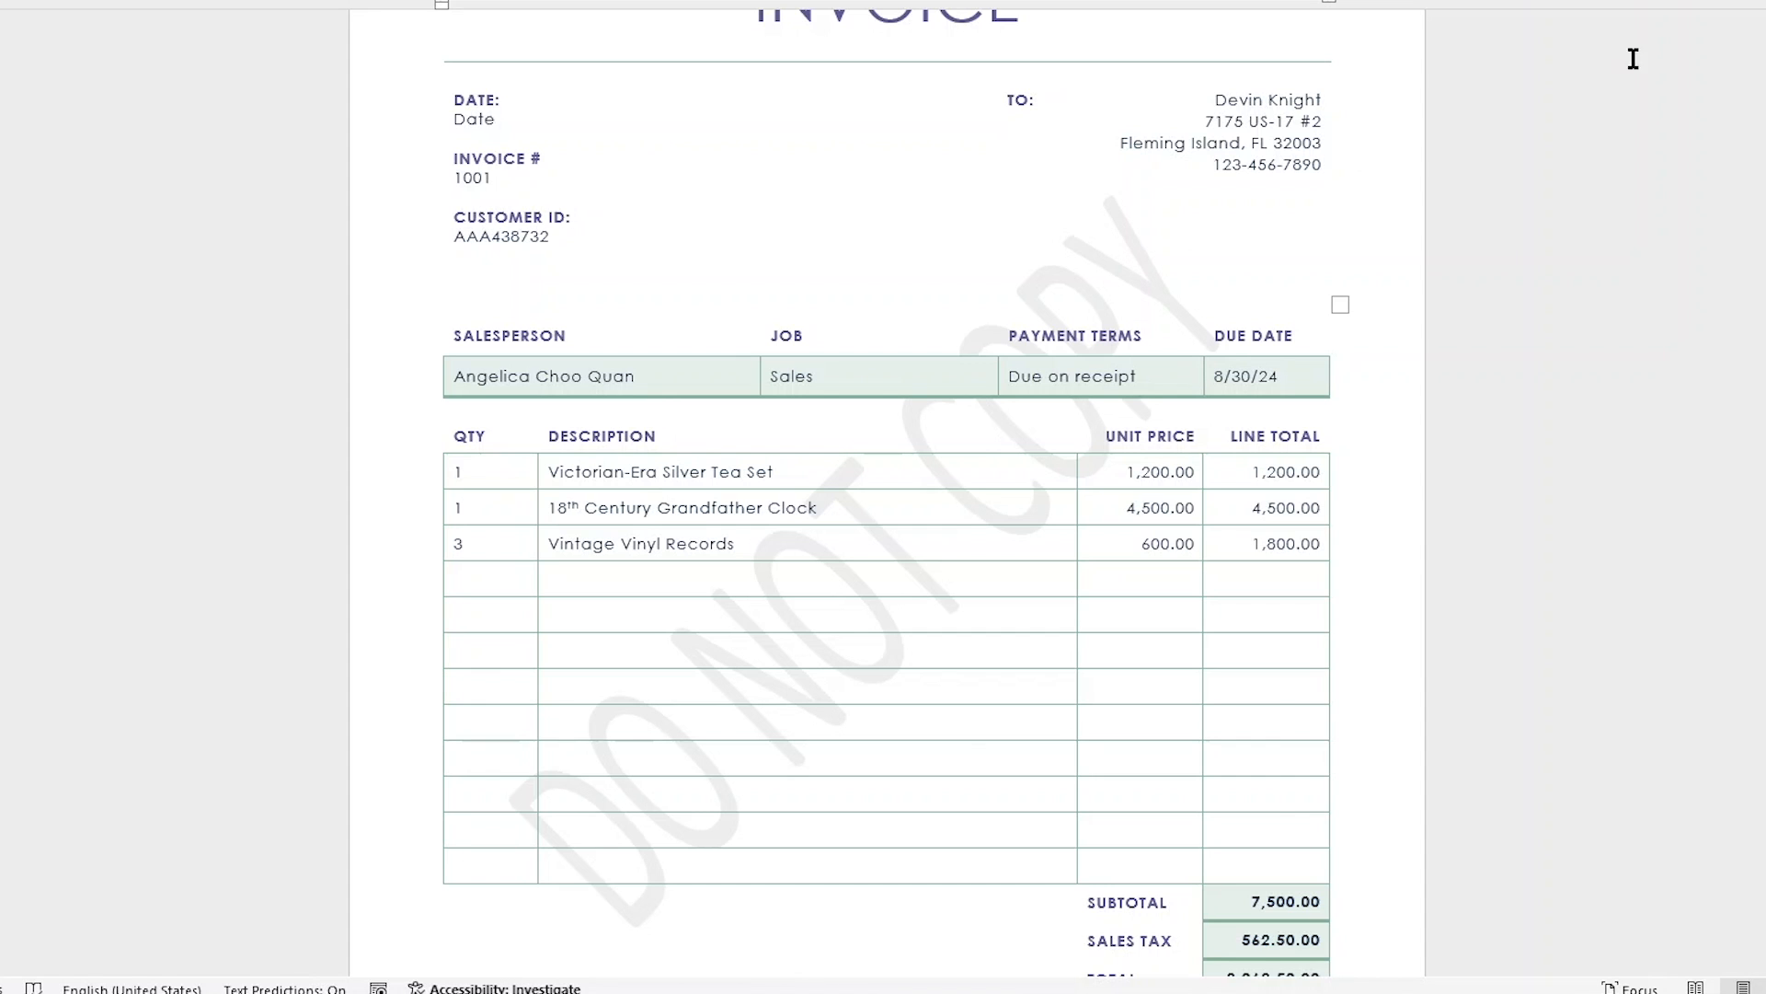
- Replace the invoice's watermark with the built-in DRAFT 1 watermark
click(1552, 135)
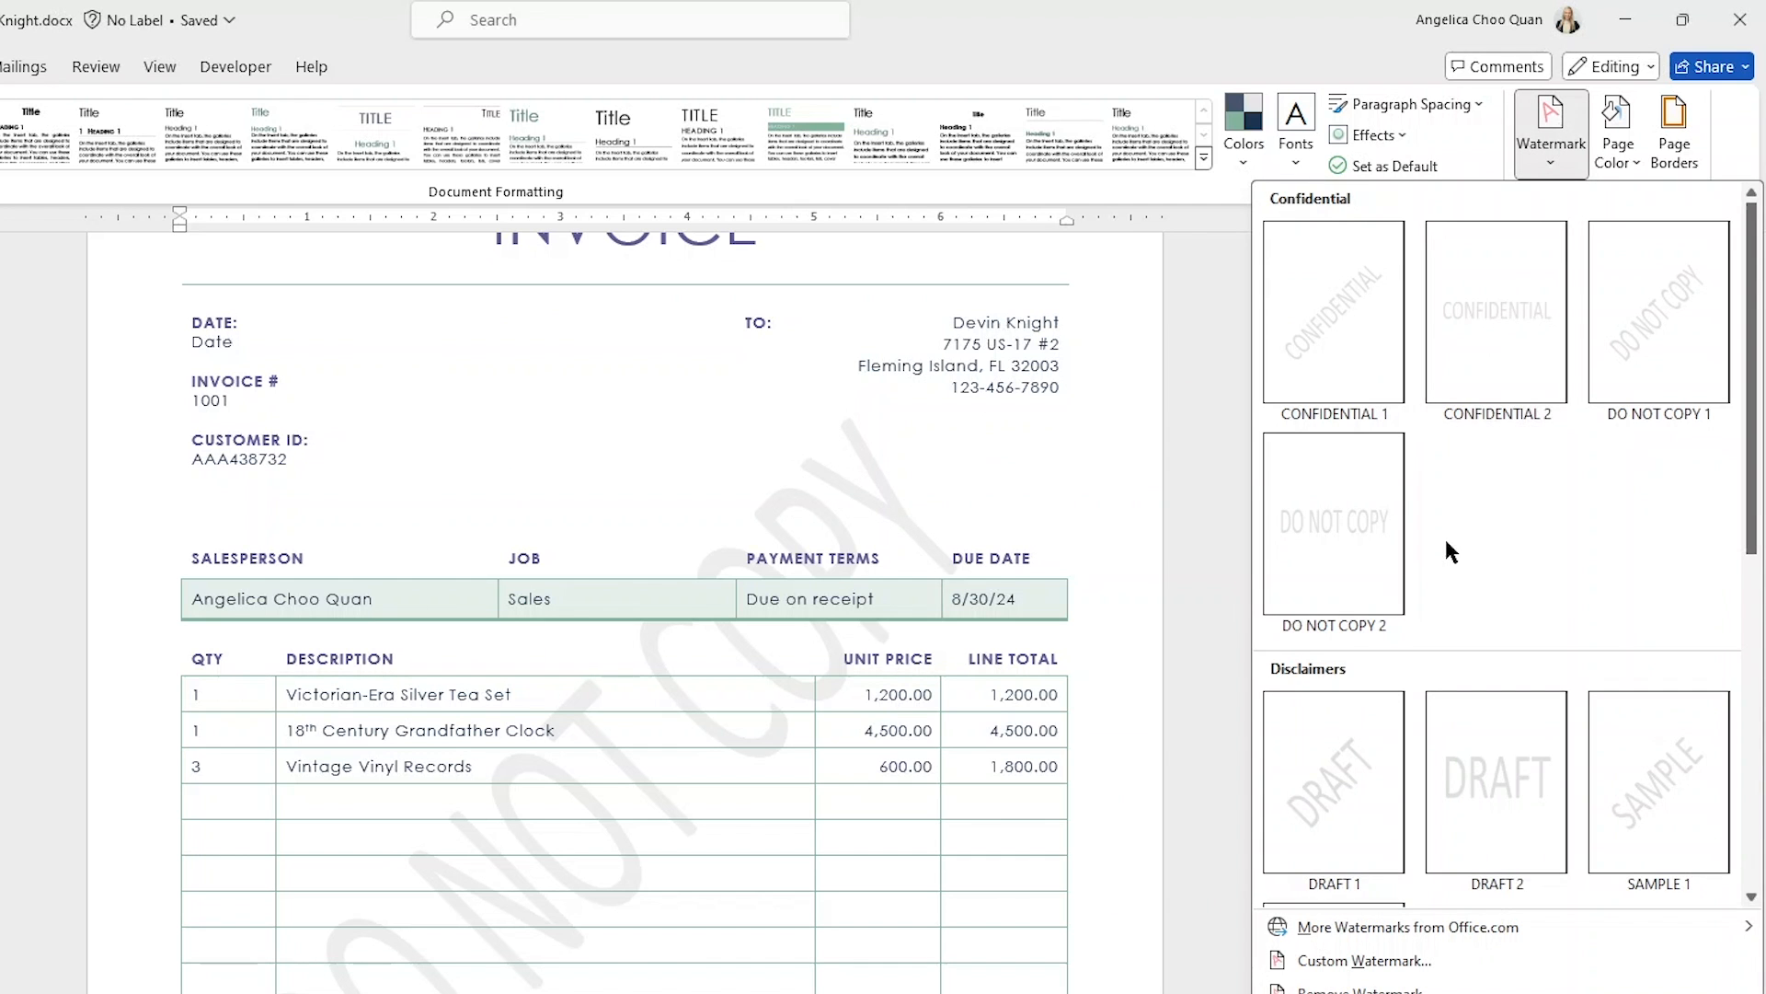
scroll(1426, 552, down, 5)
scroll(1380, 515, up, 5)
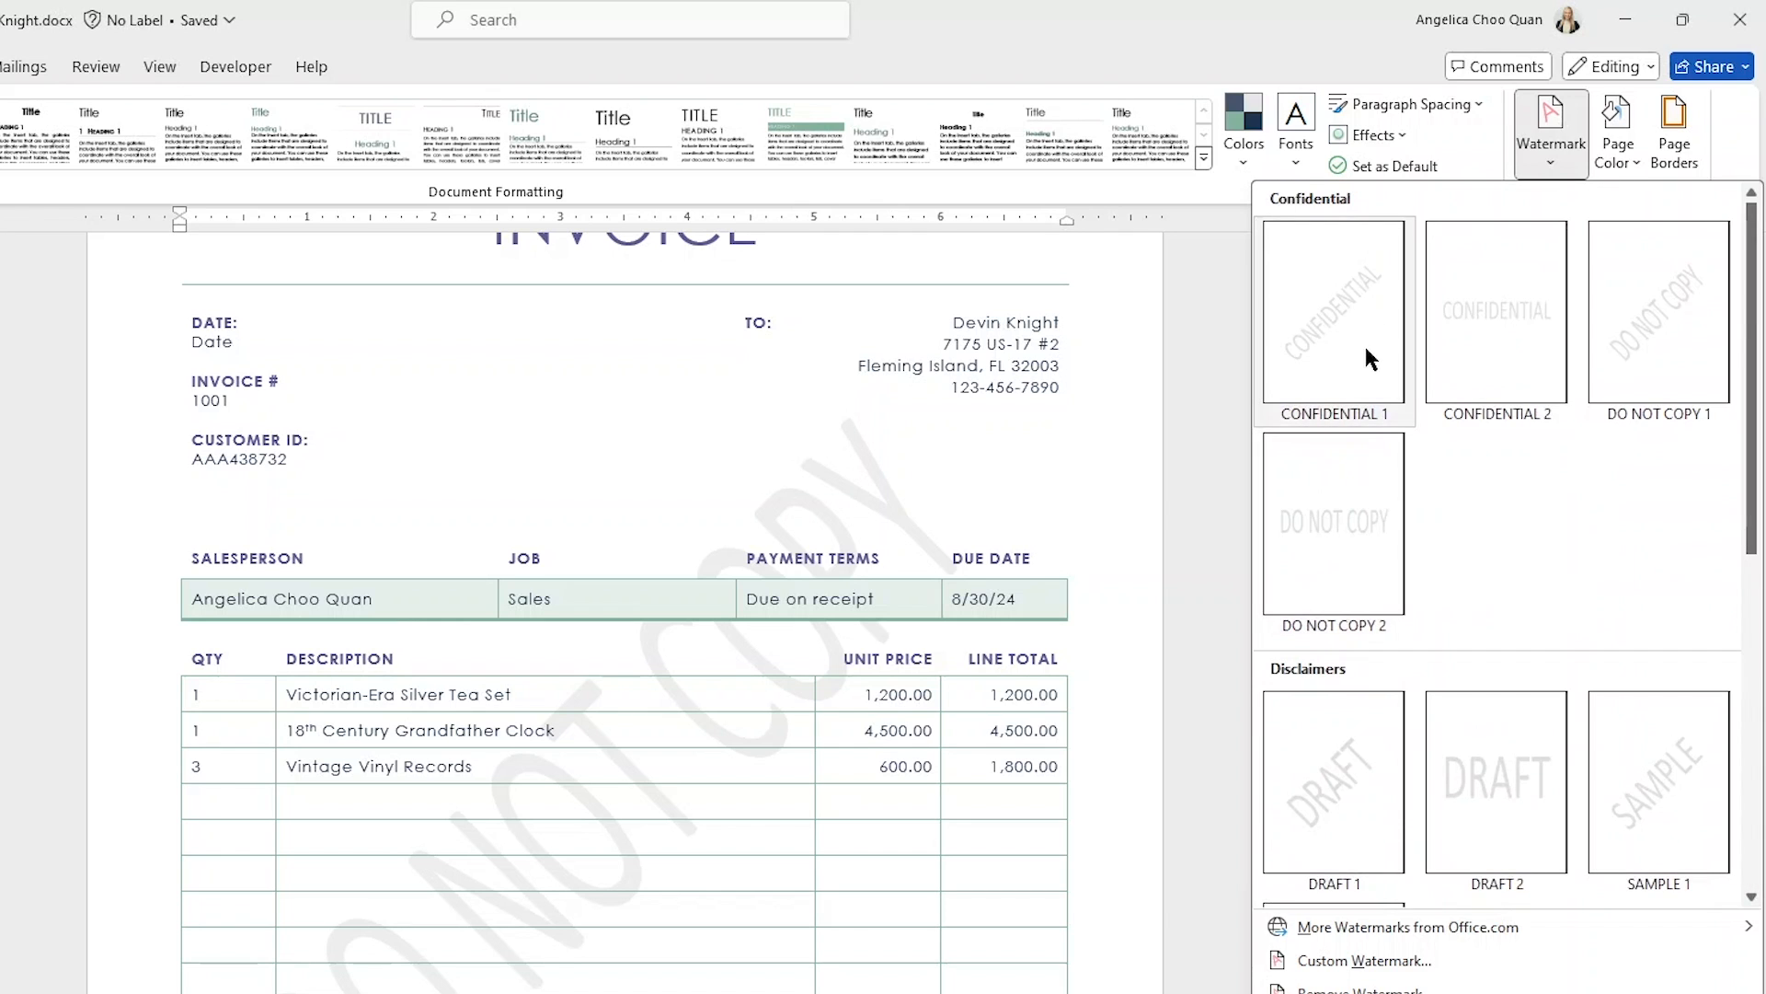
scroll(1337, 734, down, 5)
scroll(1333, 609, up, 5)
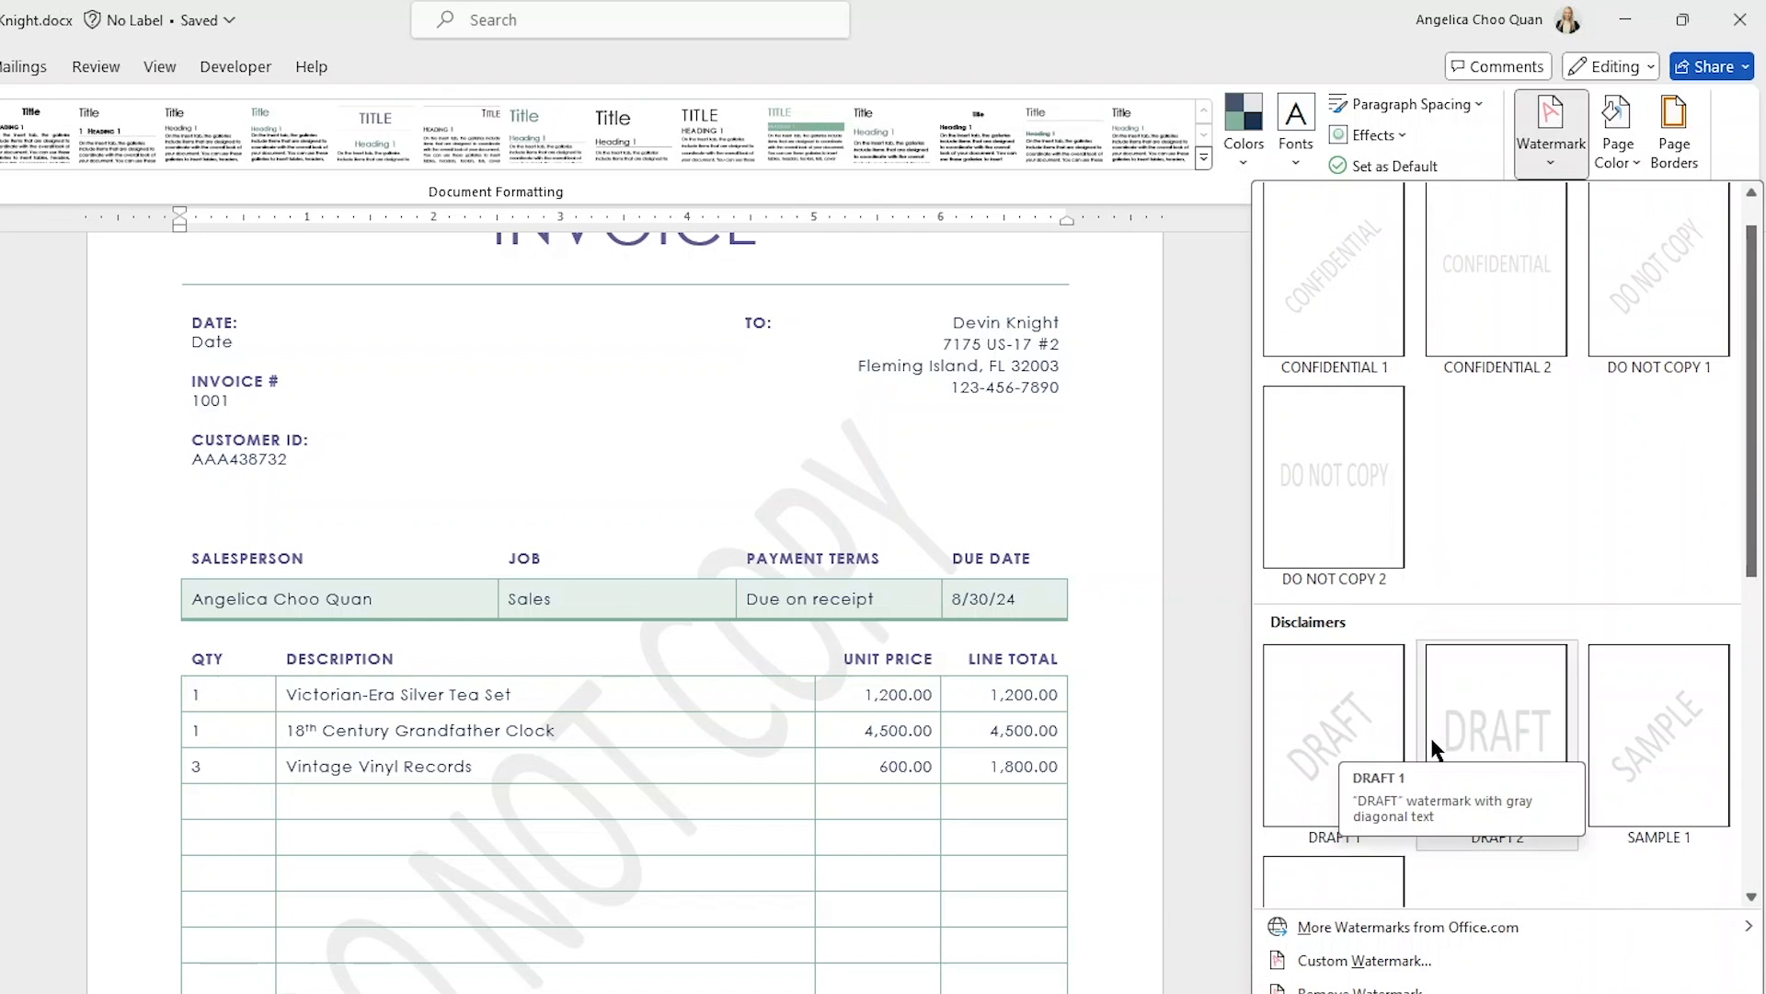
click(1364, 779)
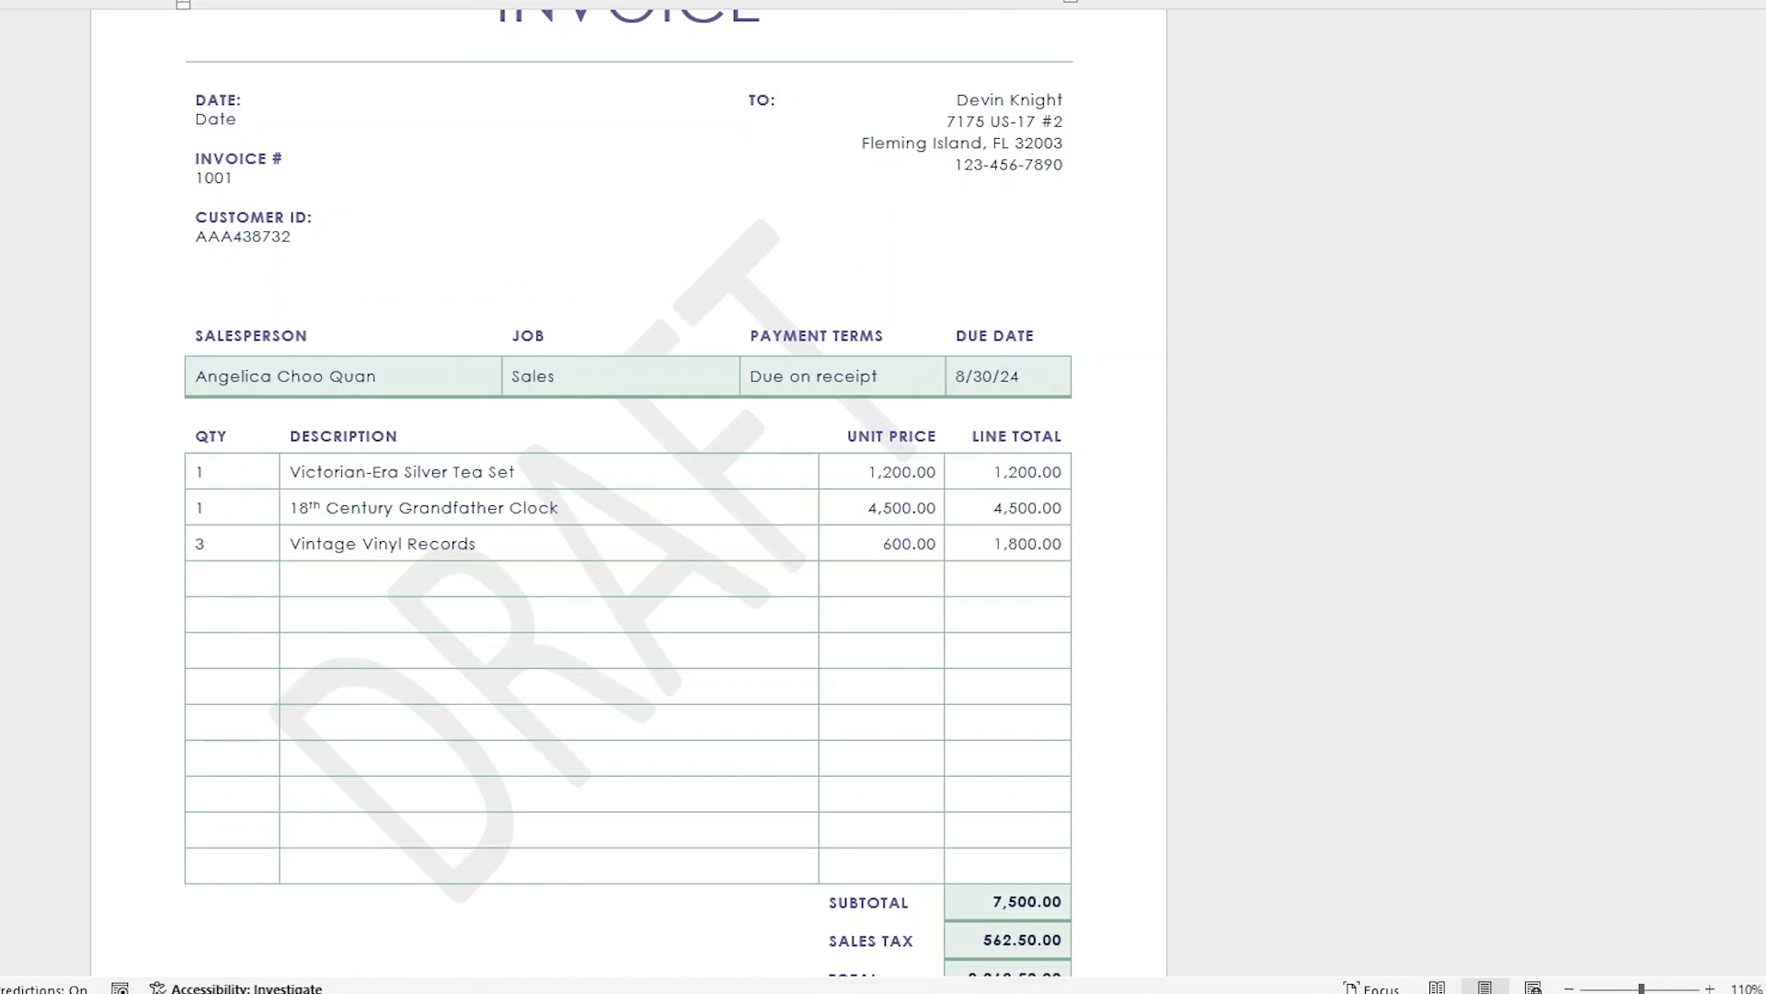
- Open the custom watermark settings and choose a text watermark
click(1577, 2)
scroll(1499, 378, down, 3)
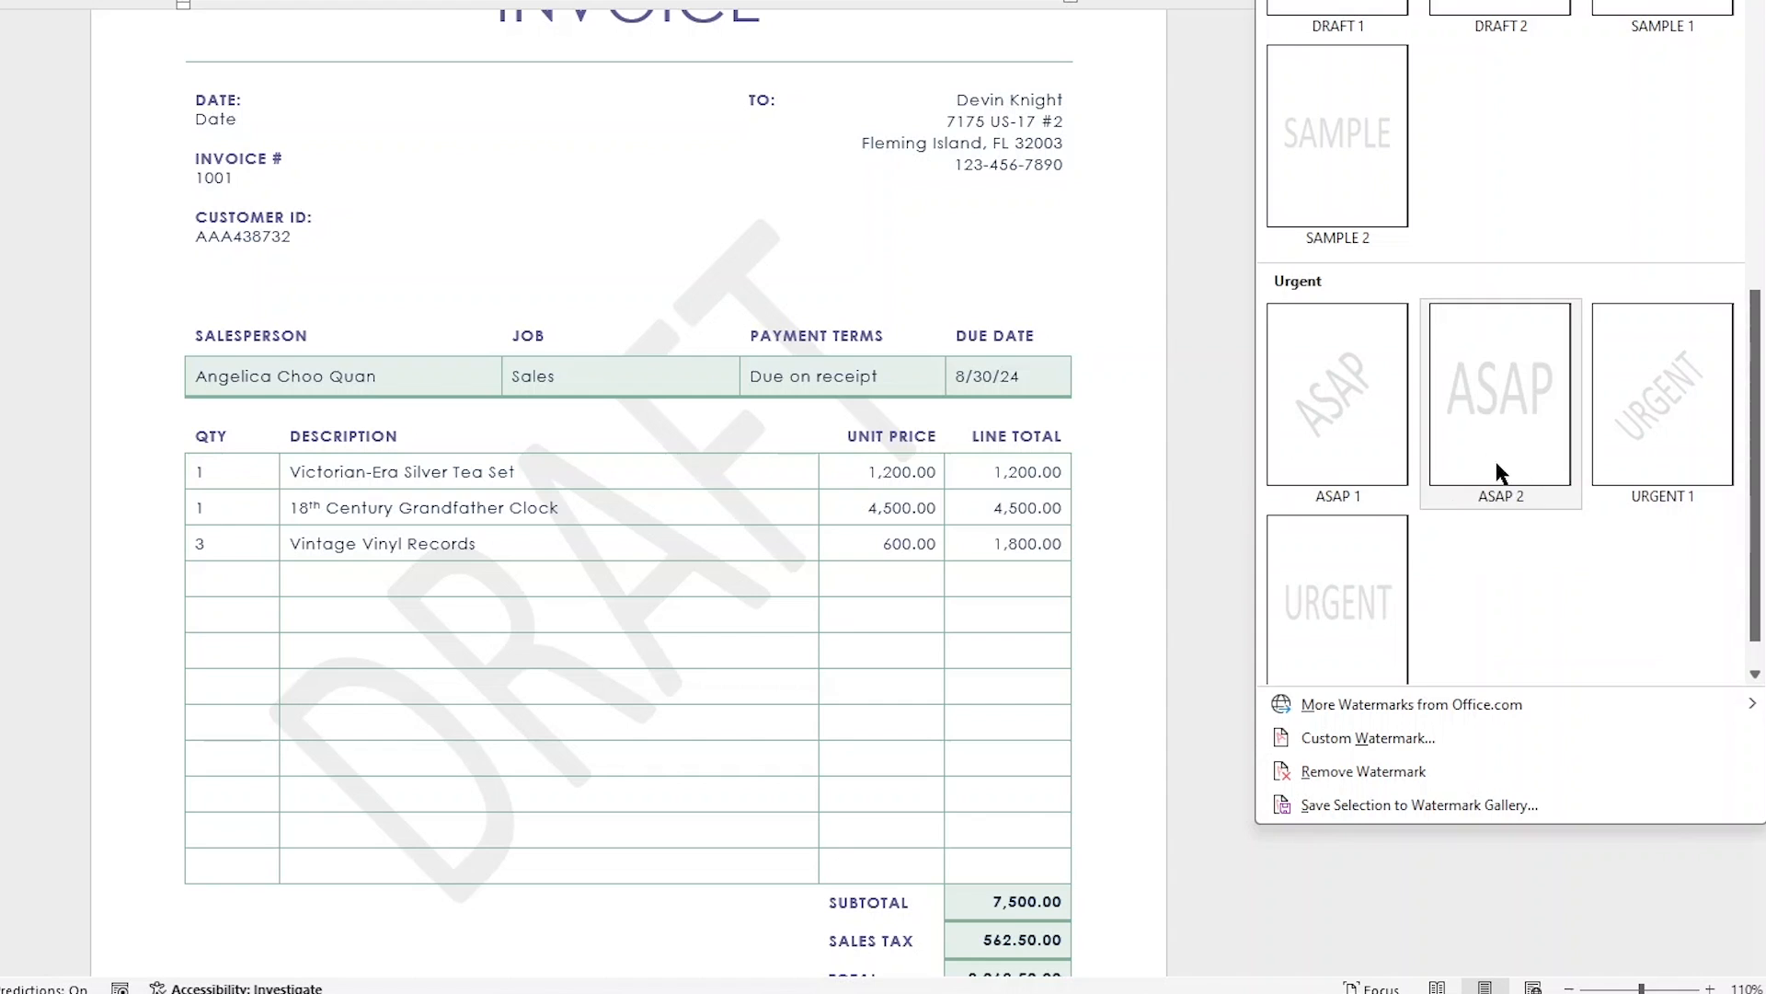
scroll(1417, 588, down, 1)
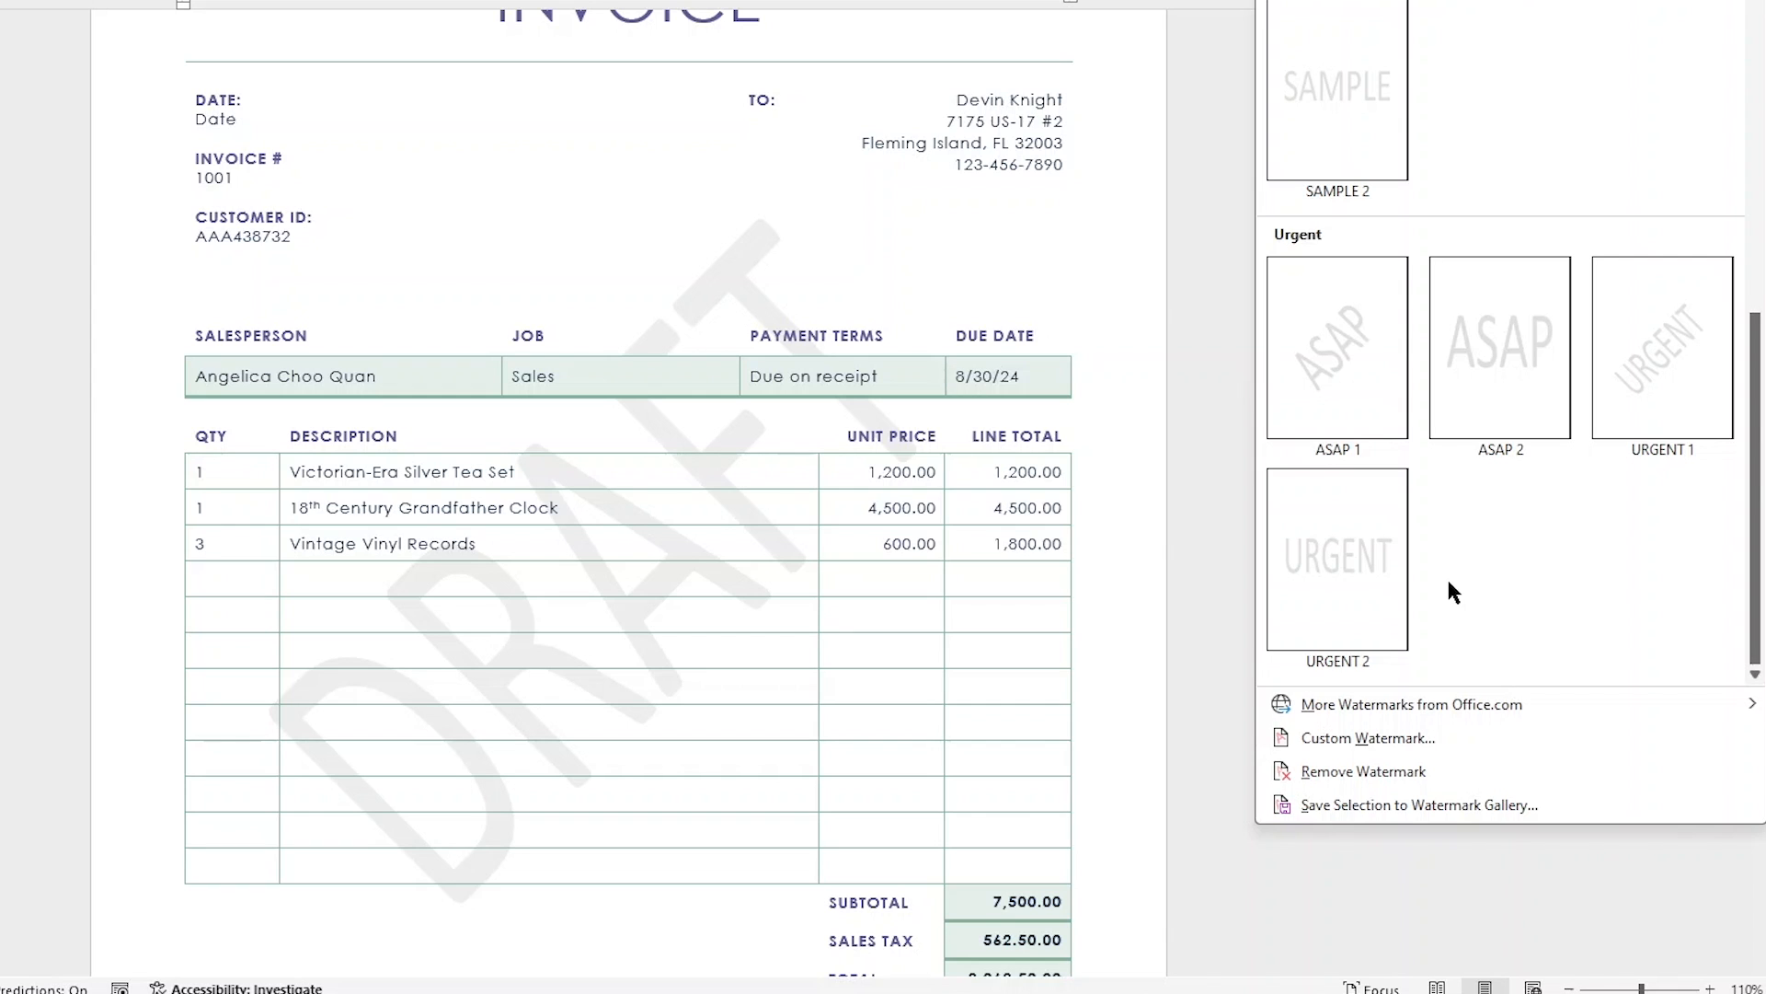
click(1448, 736)
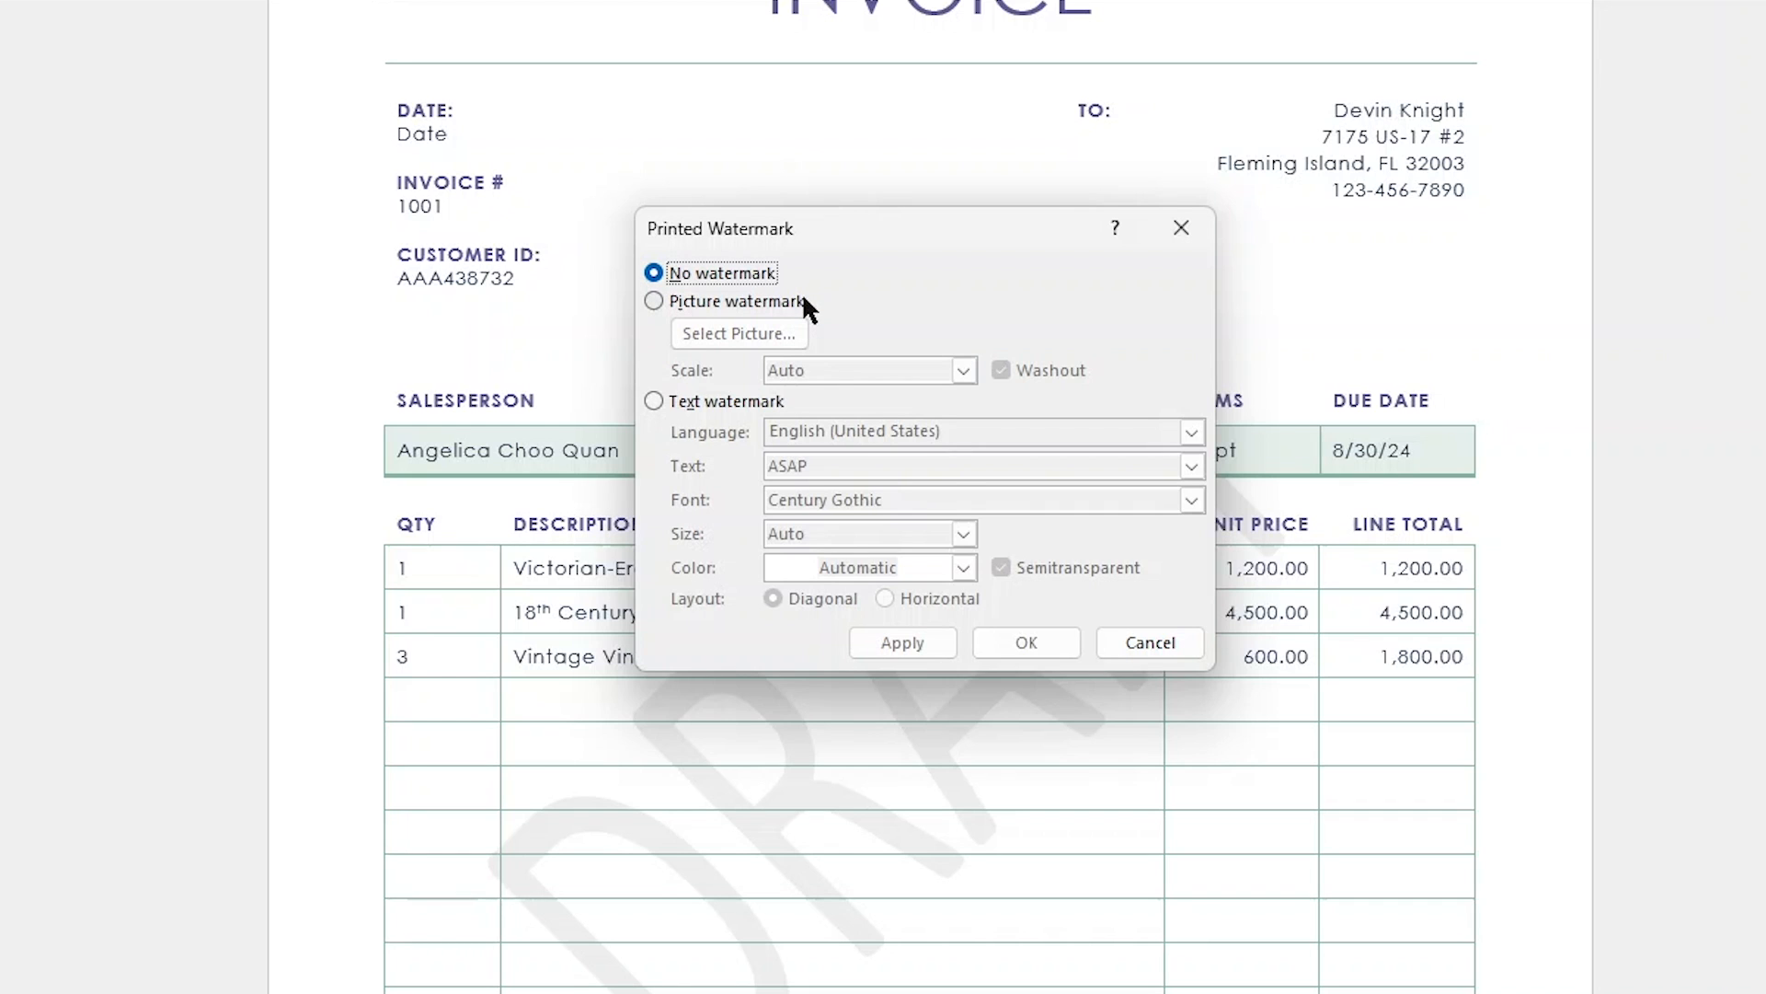
click(767, 407)
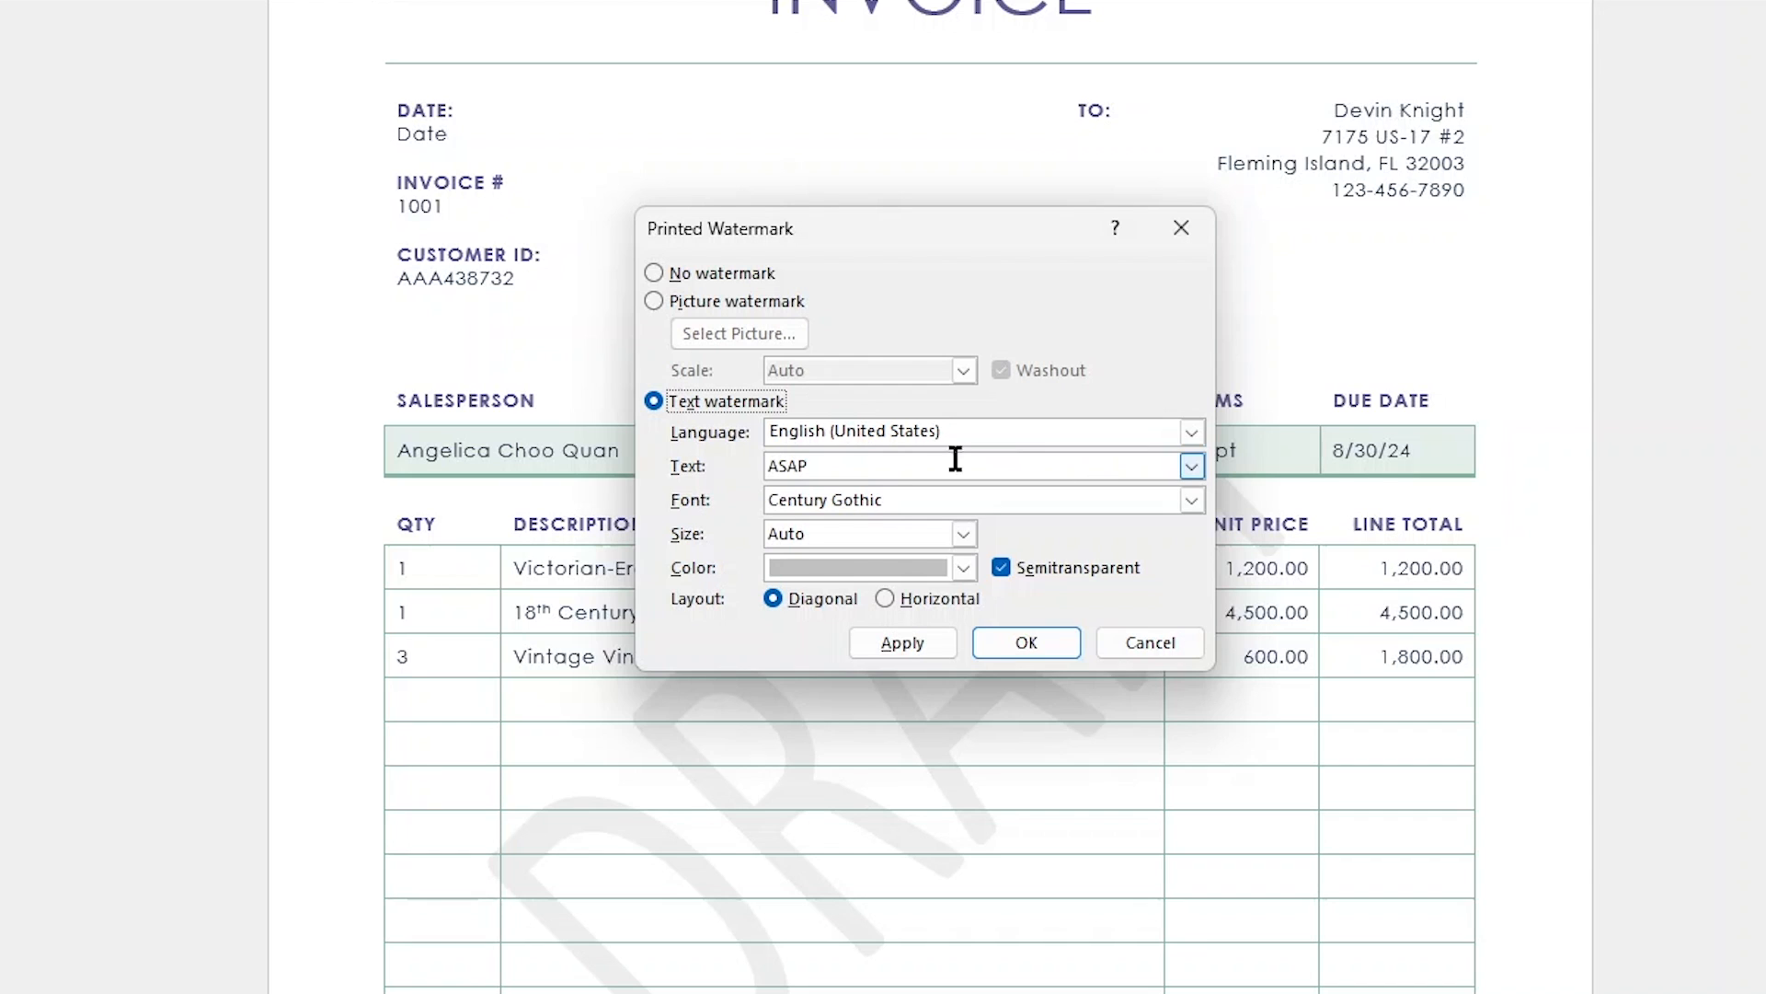
- Set the custom watermark's text to "Angelica's Antiques Alcove"
click(845, 463)
double_click(845, 463)
text(Angelica)
key(BackSpace)
key(BackSpace)
key(BackSpace)
text(ica's Ant)
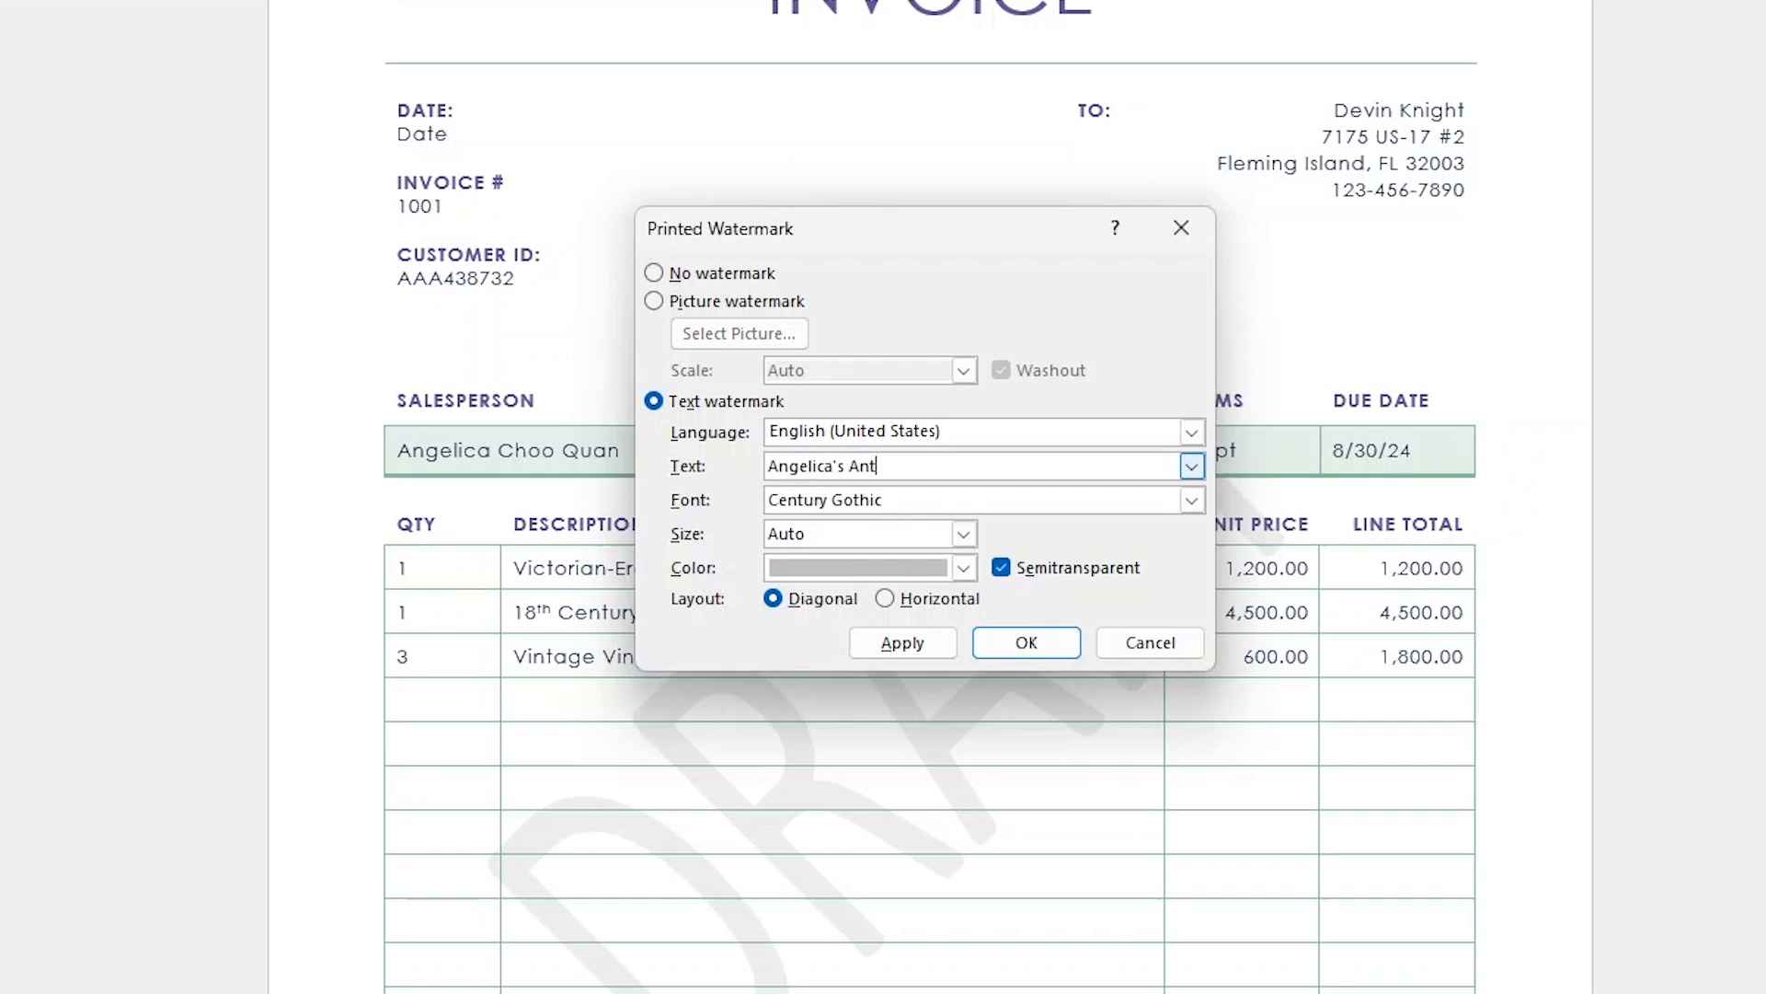
text(iques Alv)
text(ove)
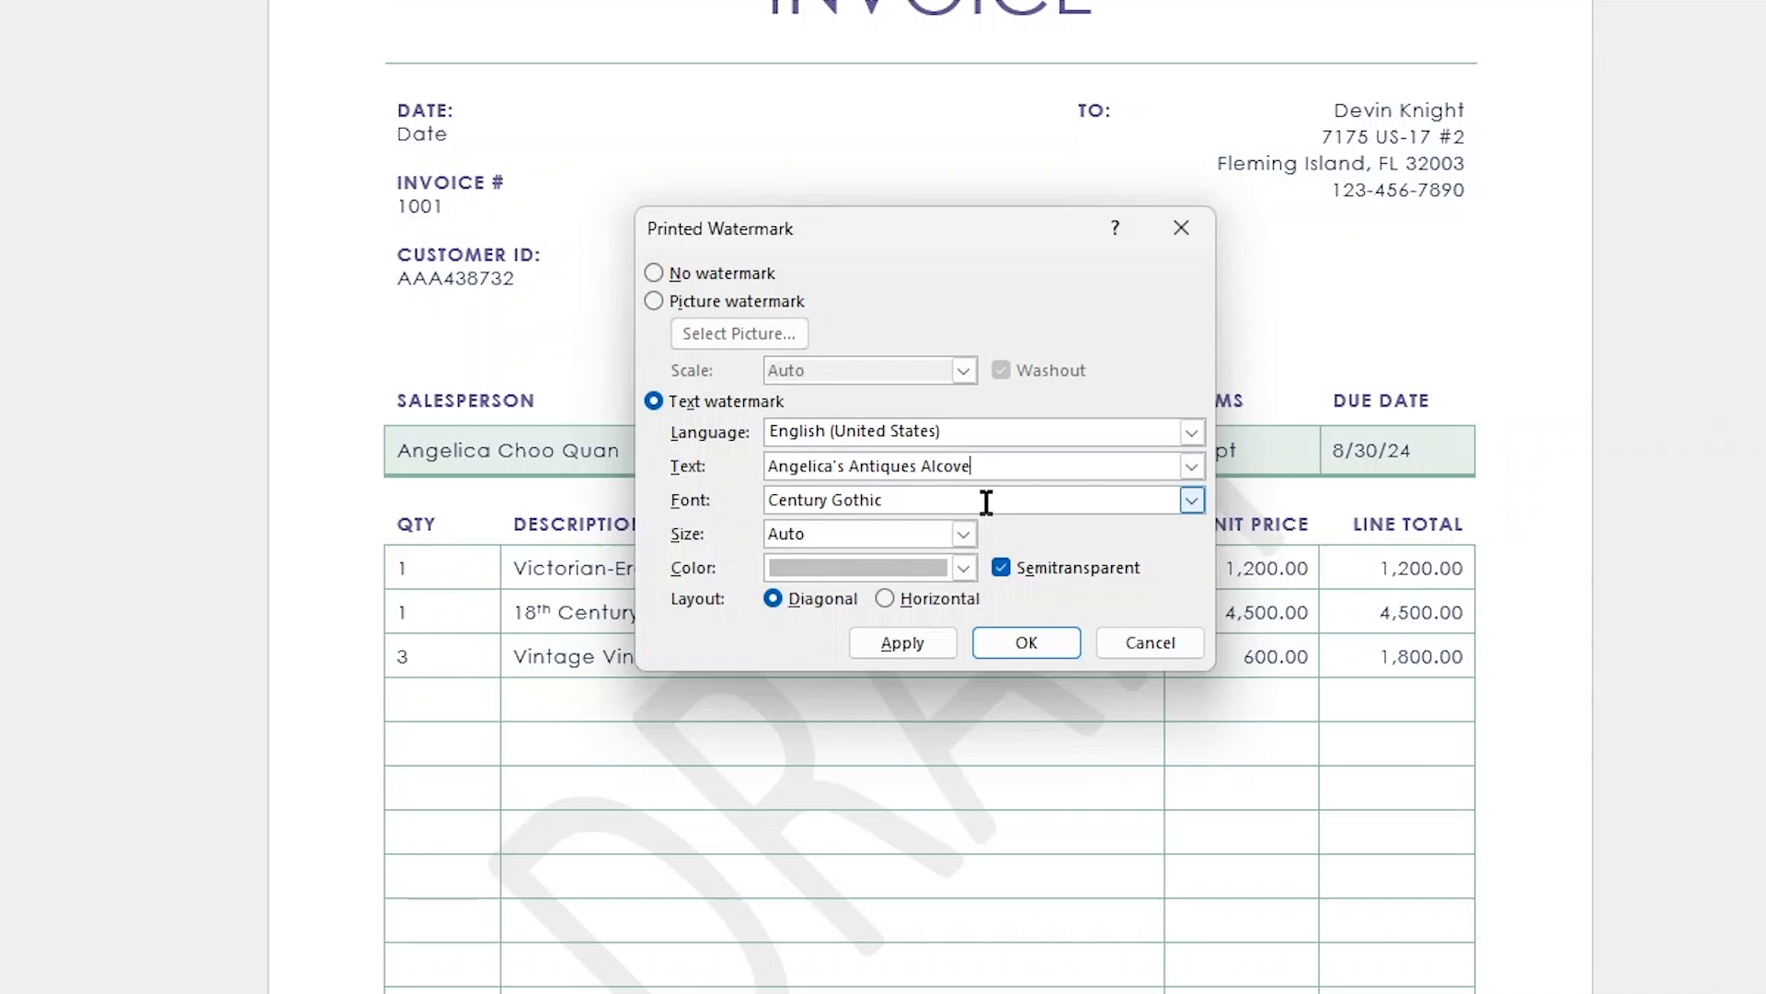
- Apply the company-name text watermark in Century Gothic with Auto size, the existing grey colour, Semitransparent on and a diagonal layout
click(1192, 500)
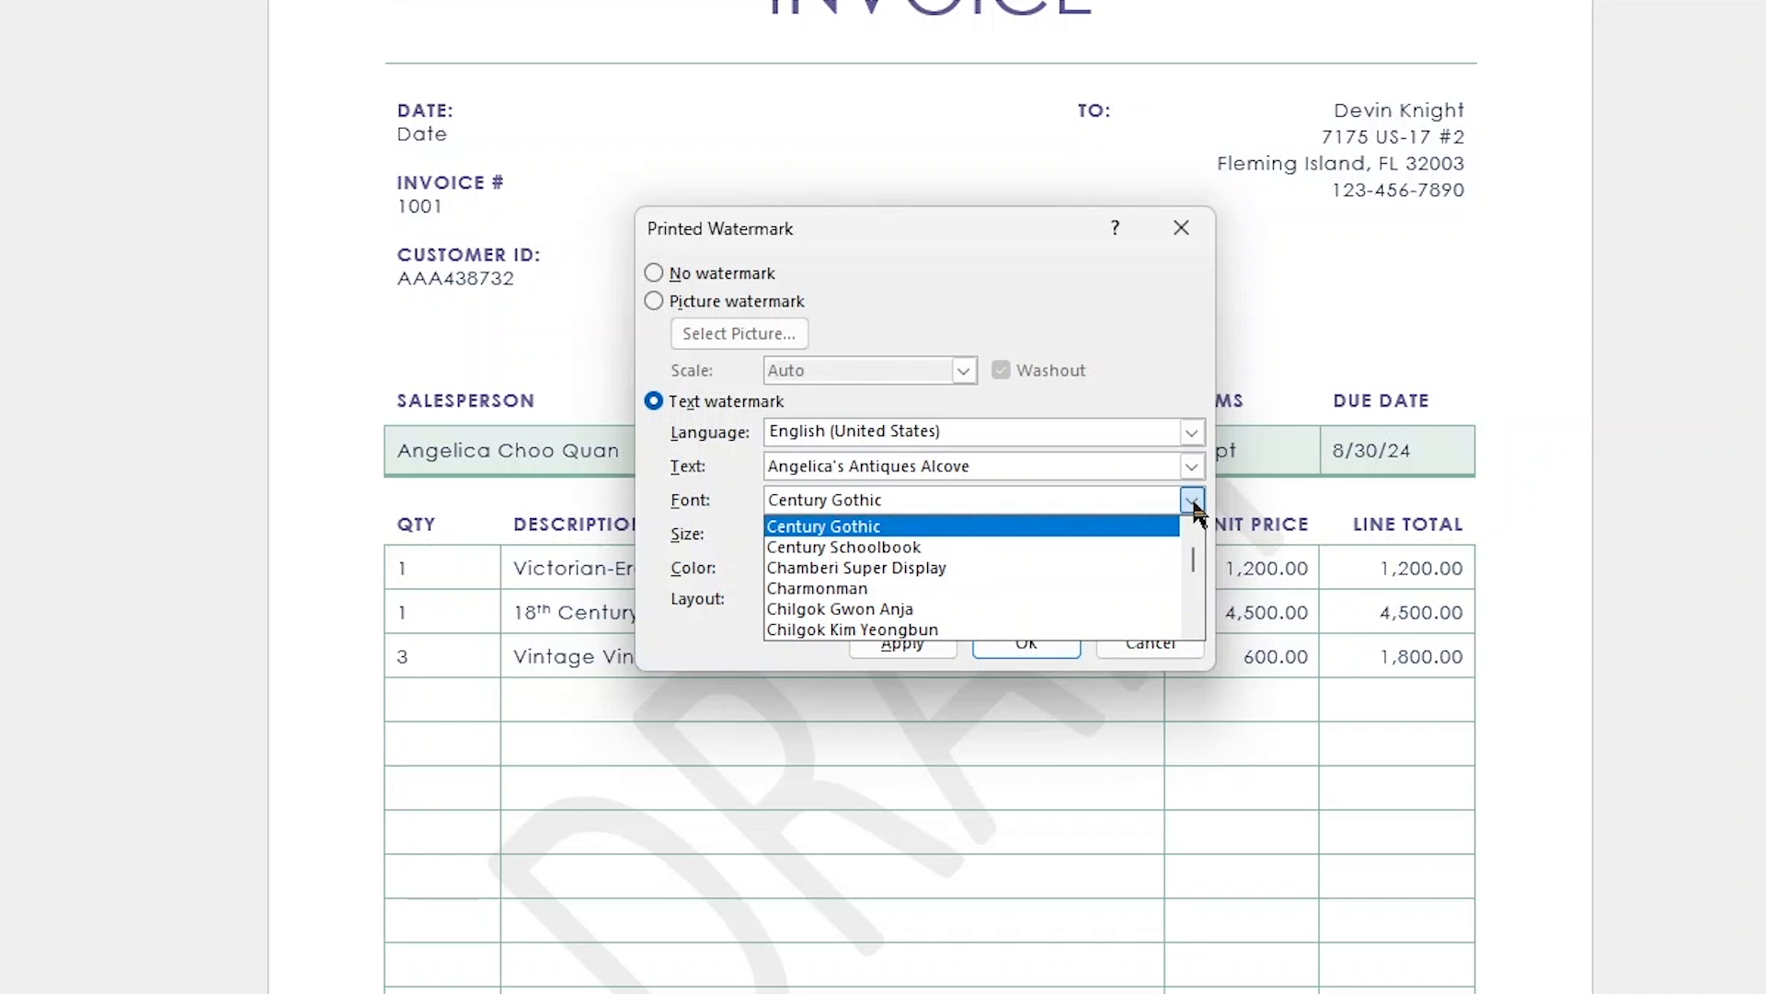
click(1192, 503)
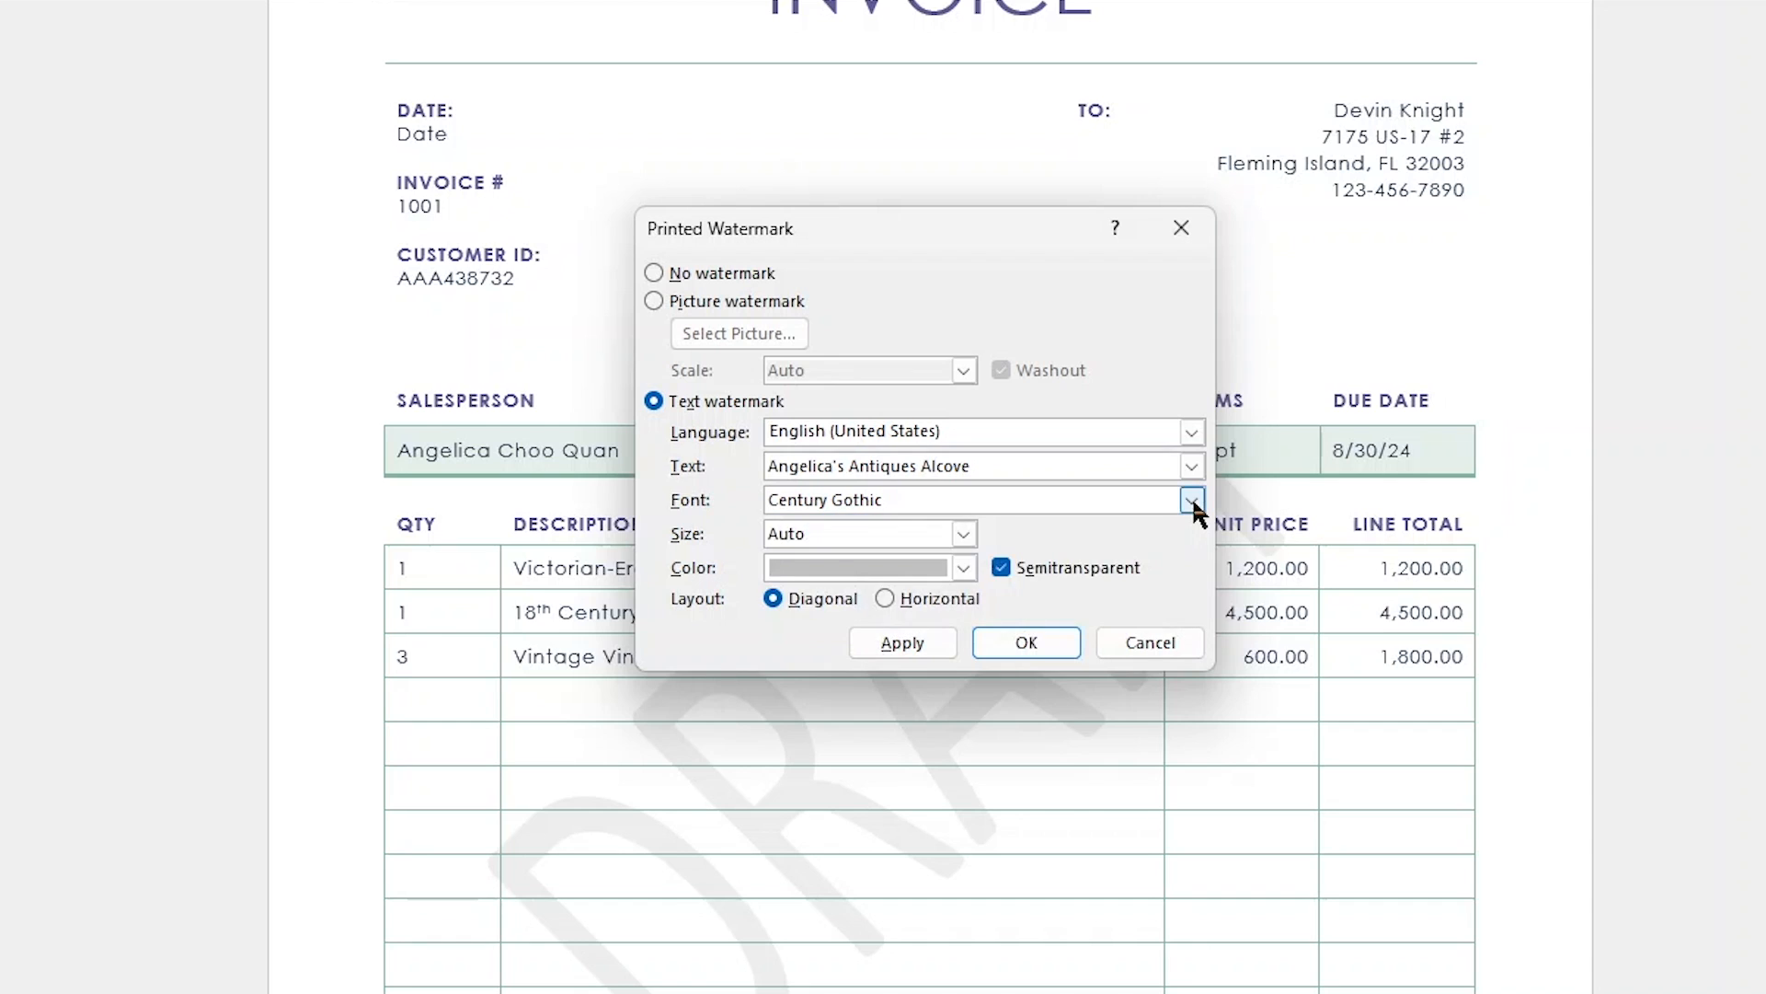
click(963, 534)
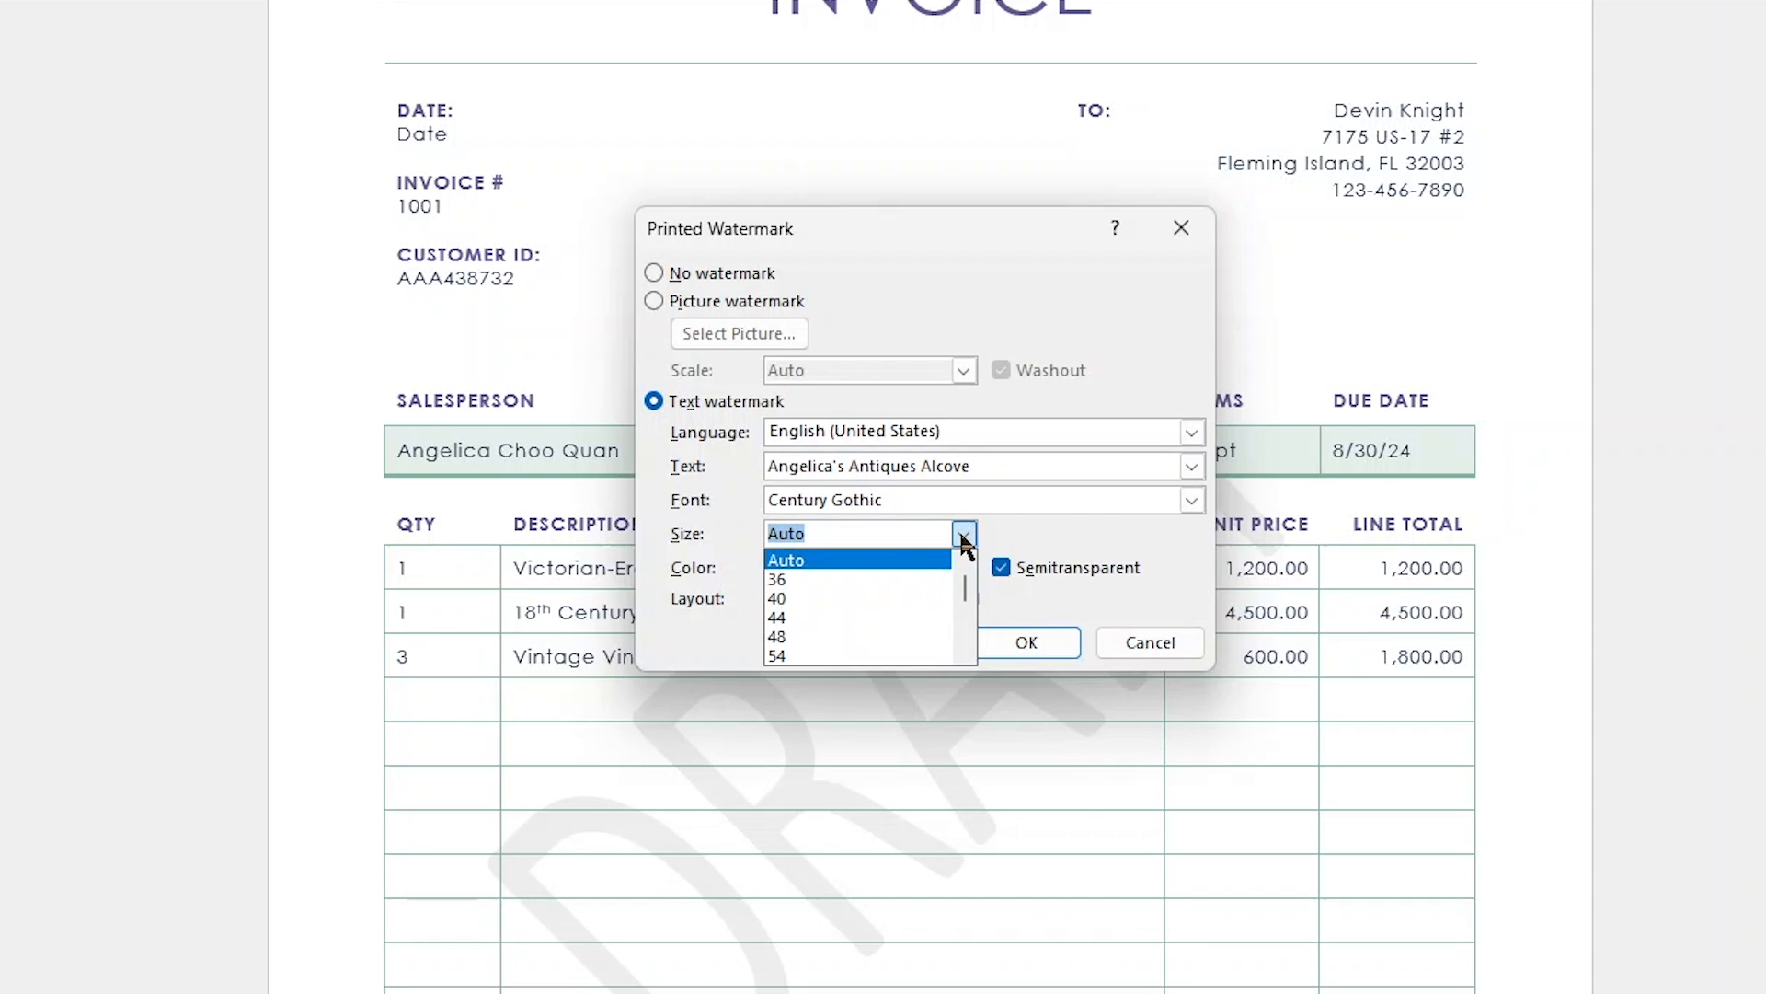
click(1021, 526)
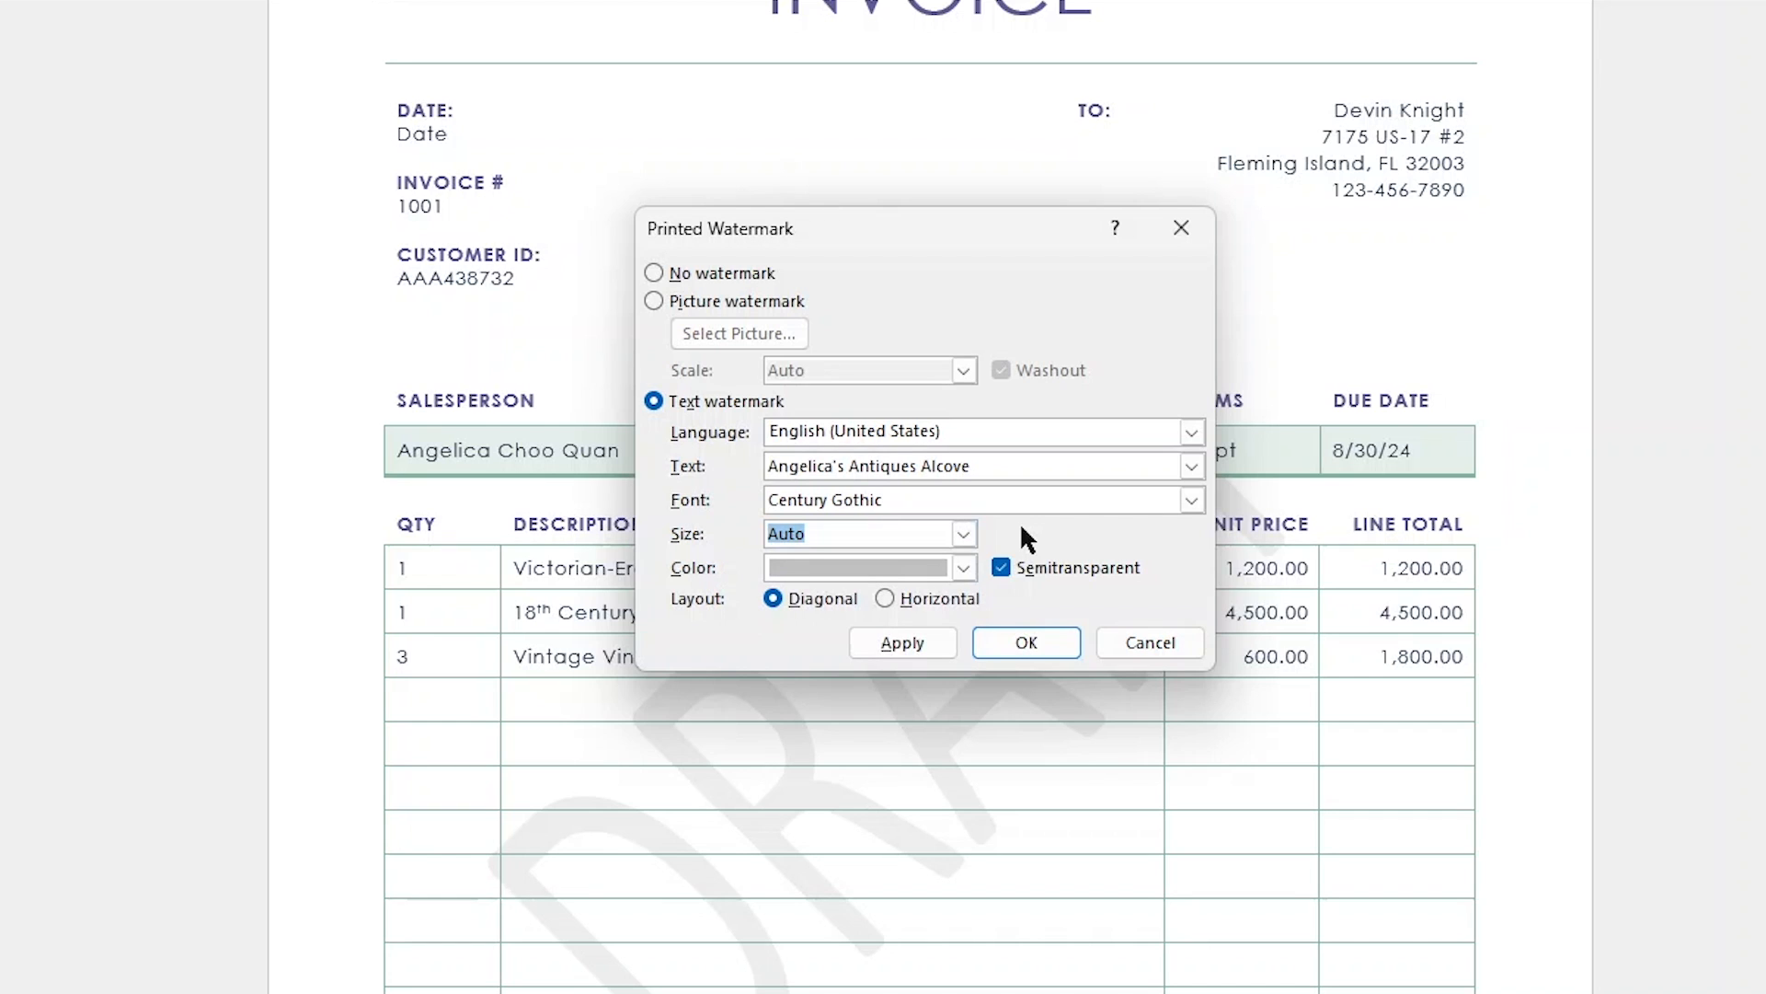
click(976, 563)
click(975, 565)
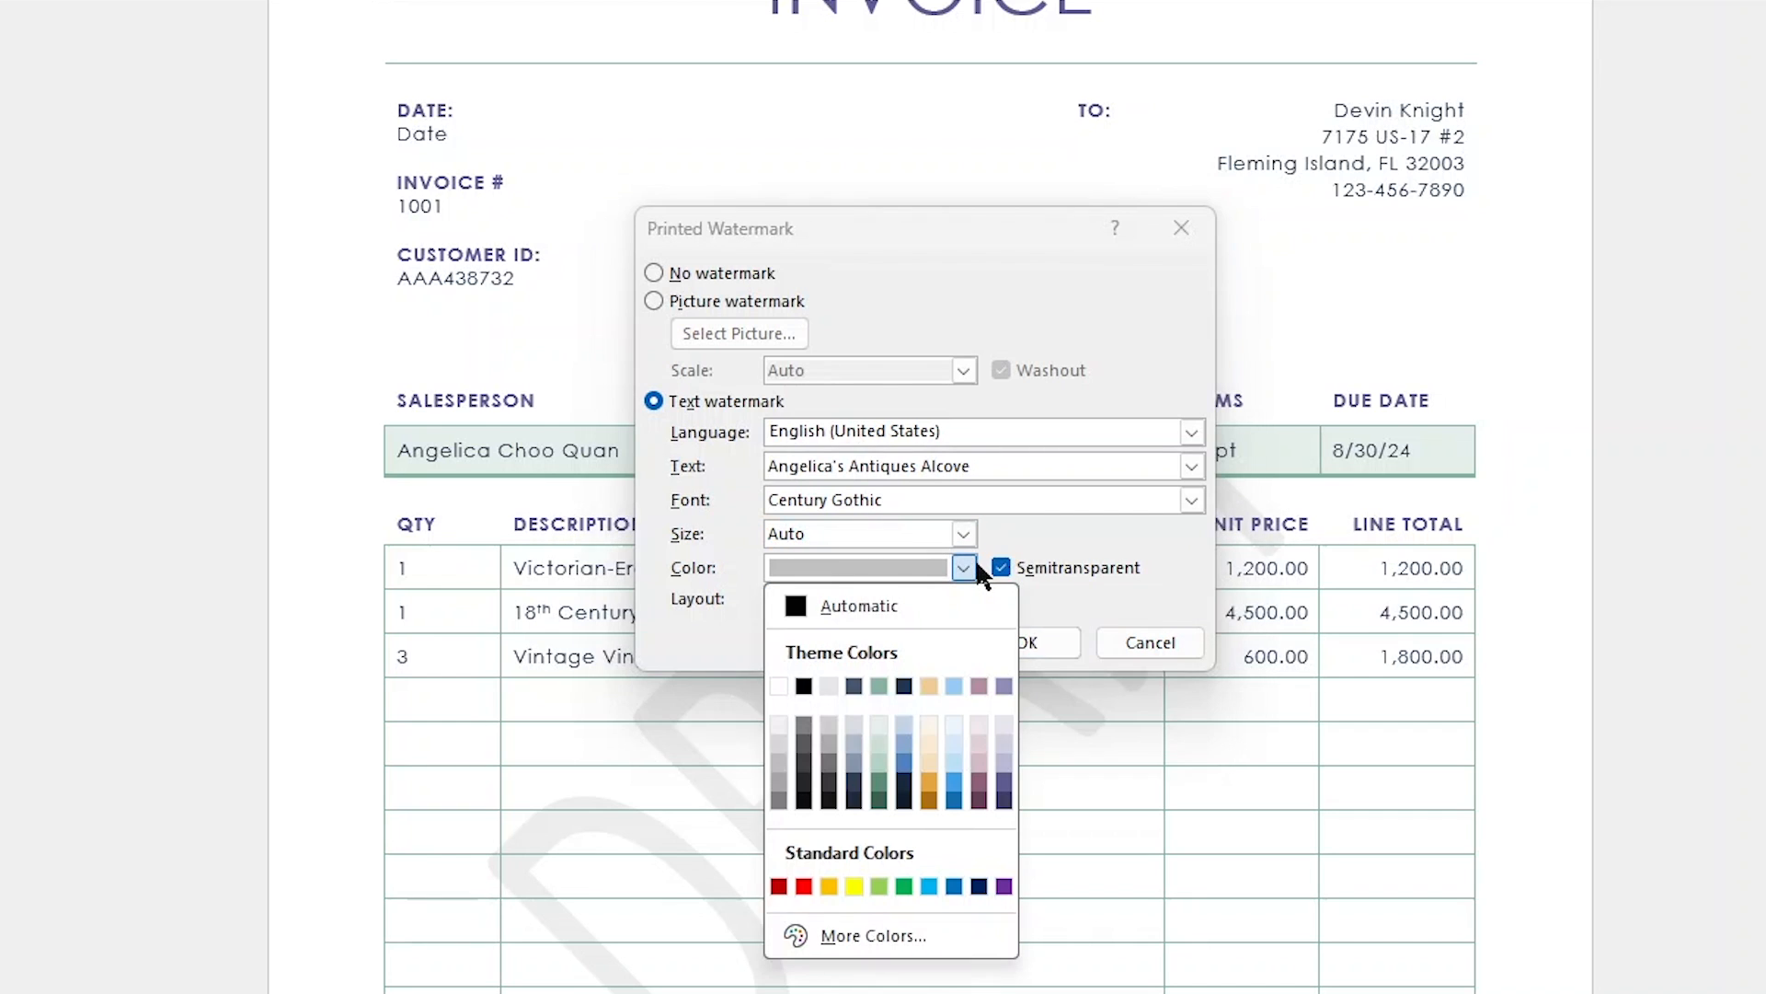
click(957, 567)
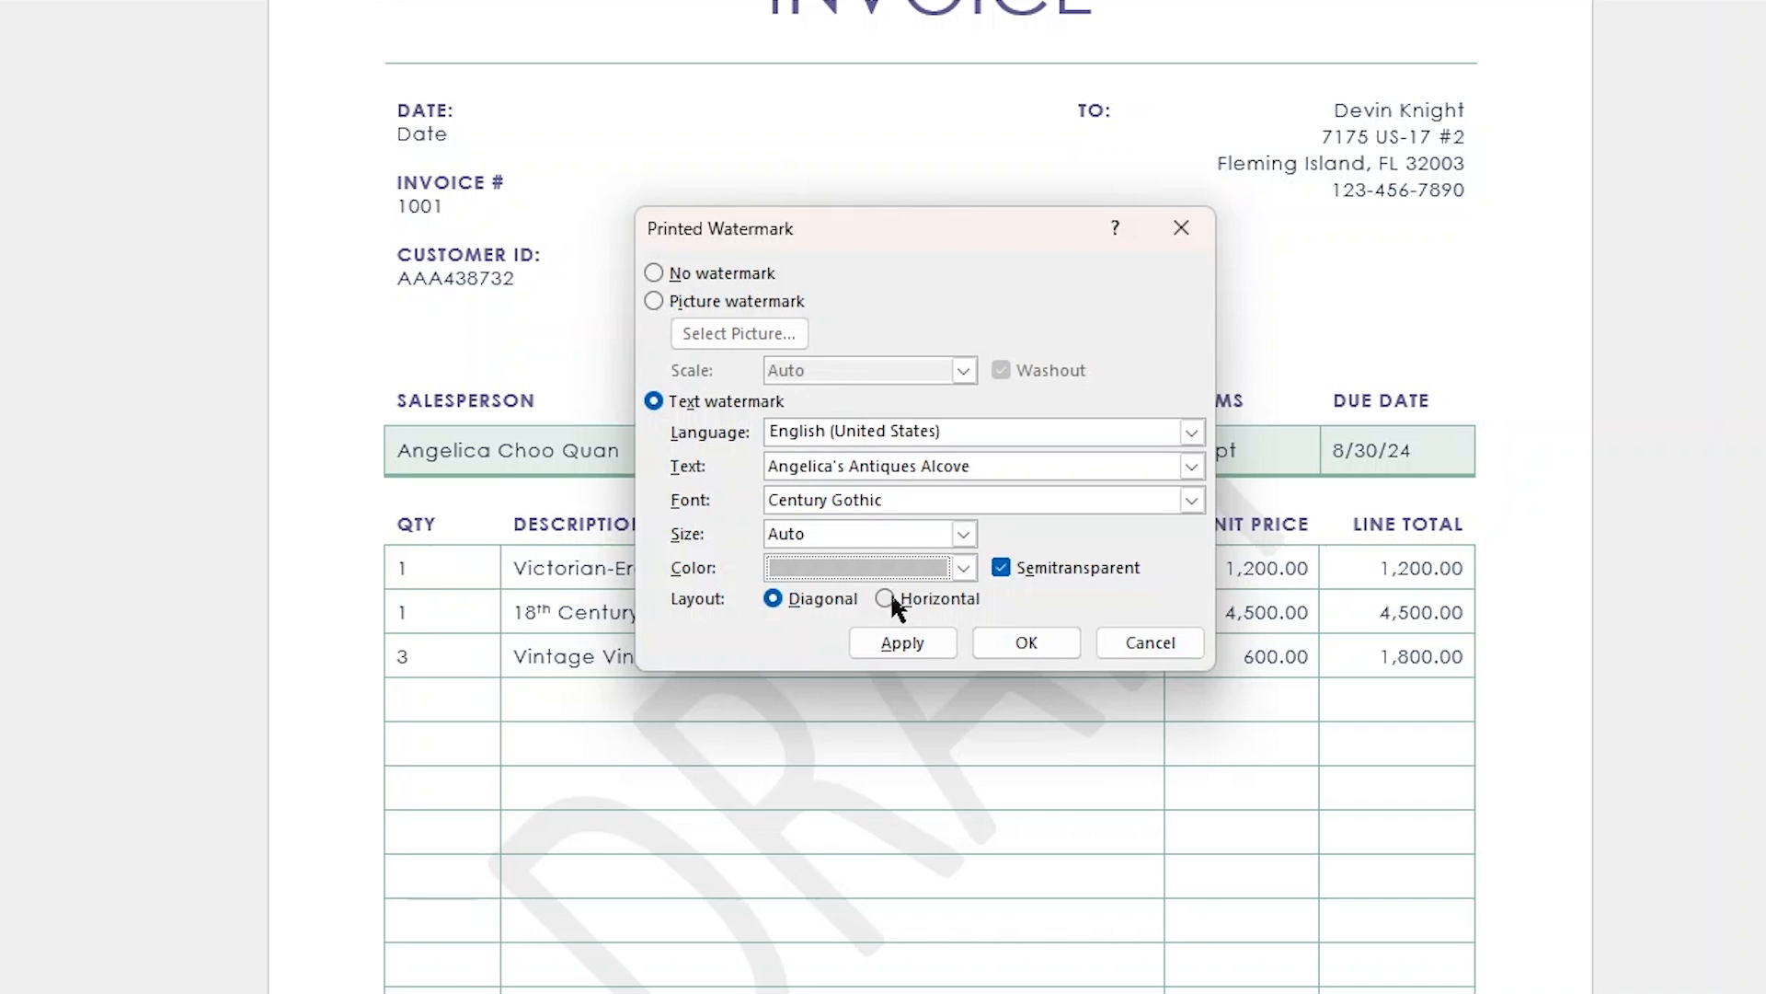
click(891, 642)
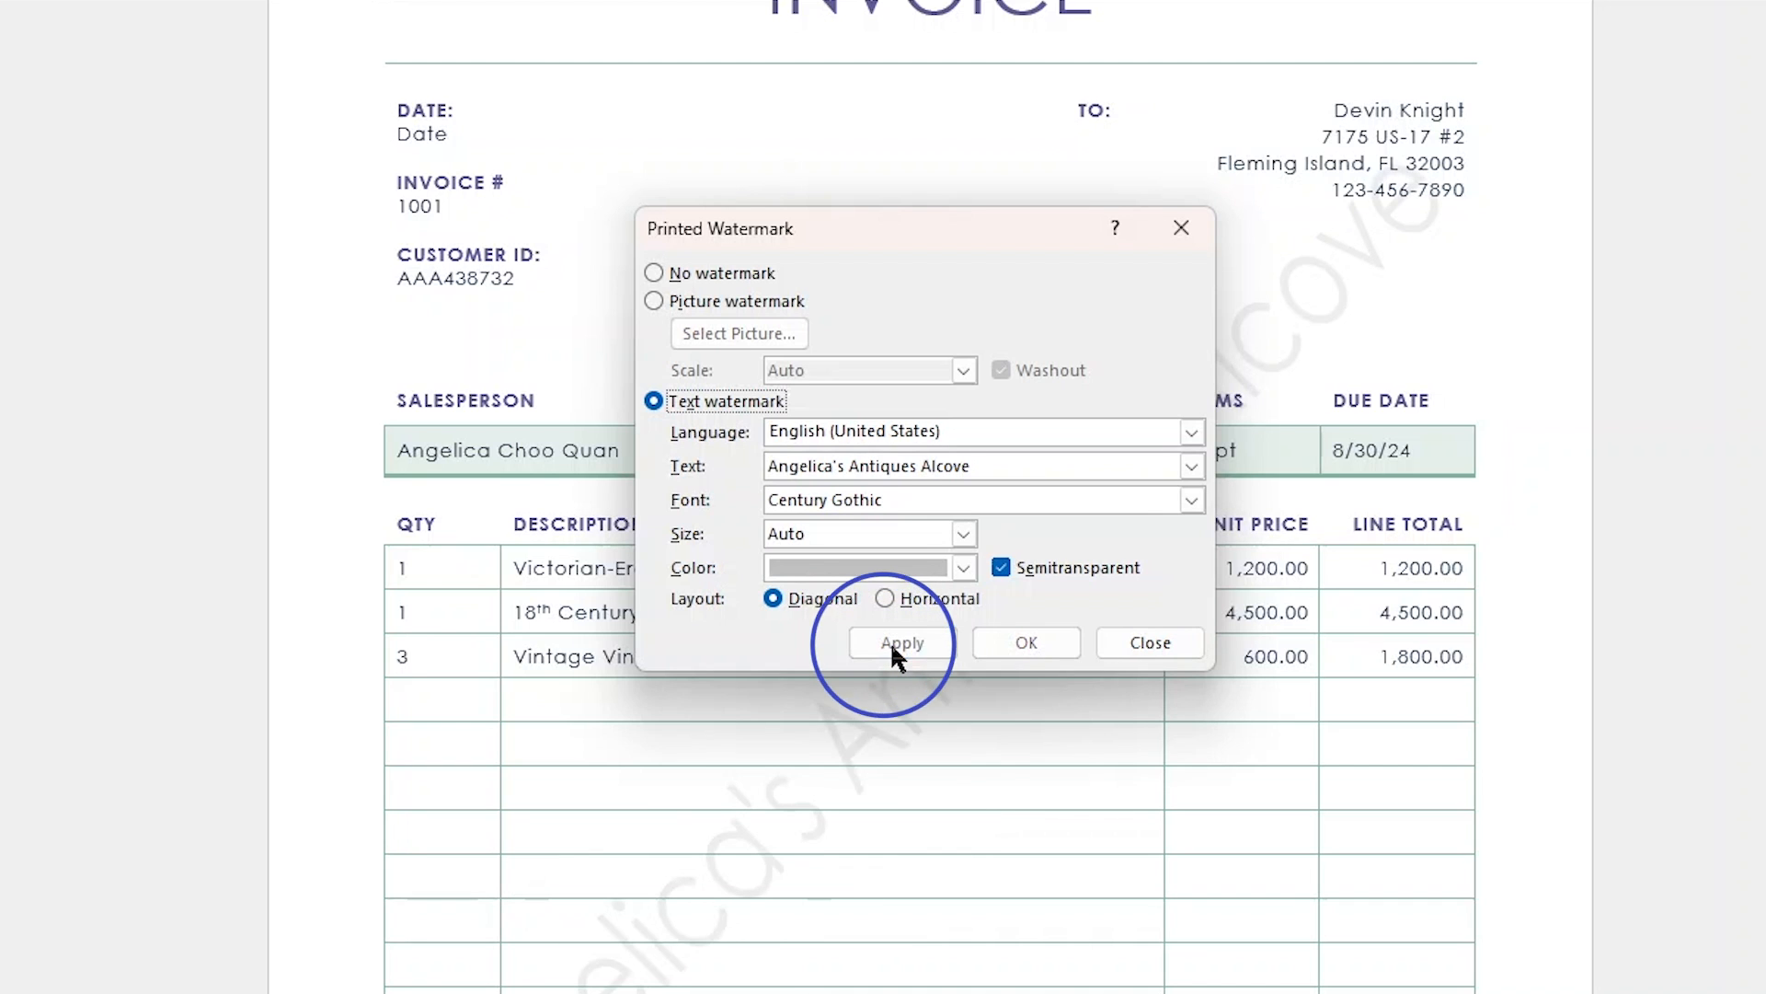
- Change the text watermark's layout to horizontal, apply it and move the watermark settings aside to reveal the invoice
drag(952, 241, 936, 206)
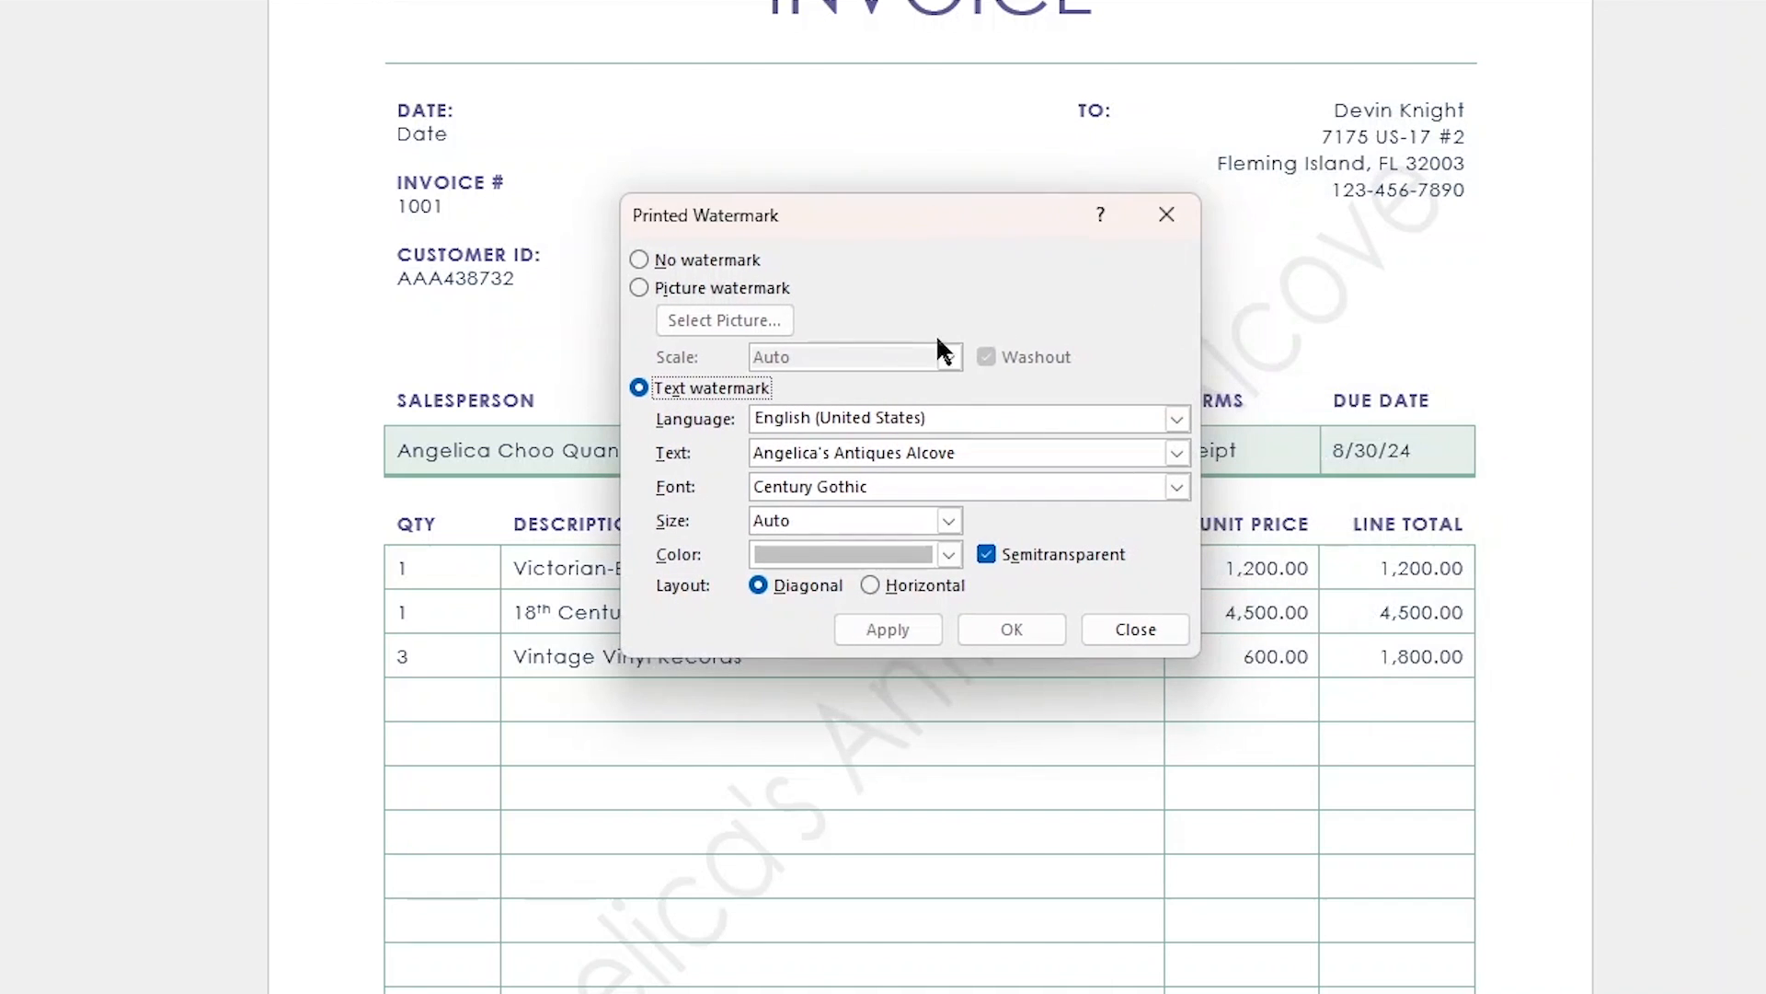
click(916, 588)
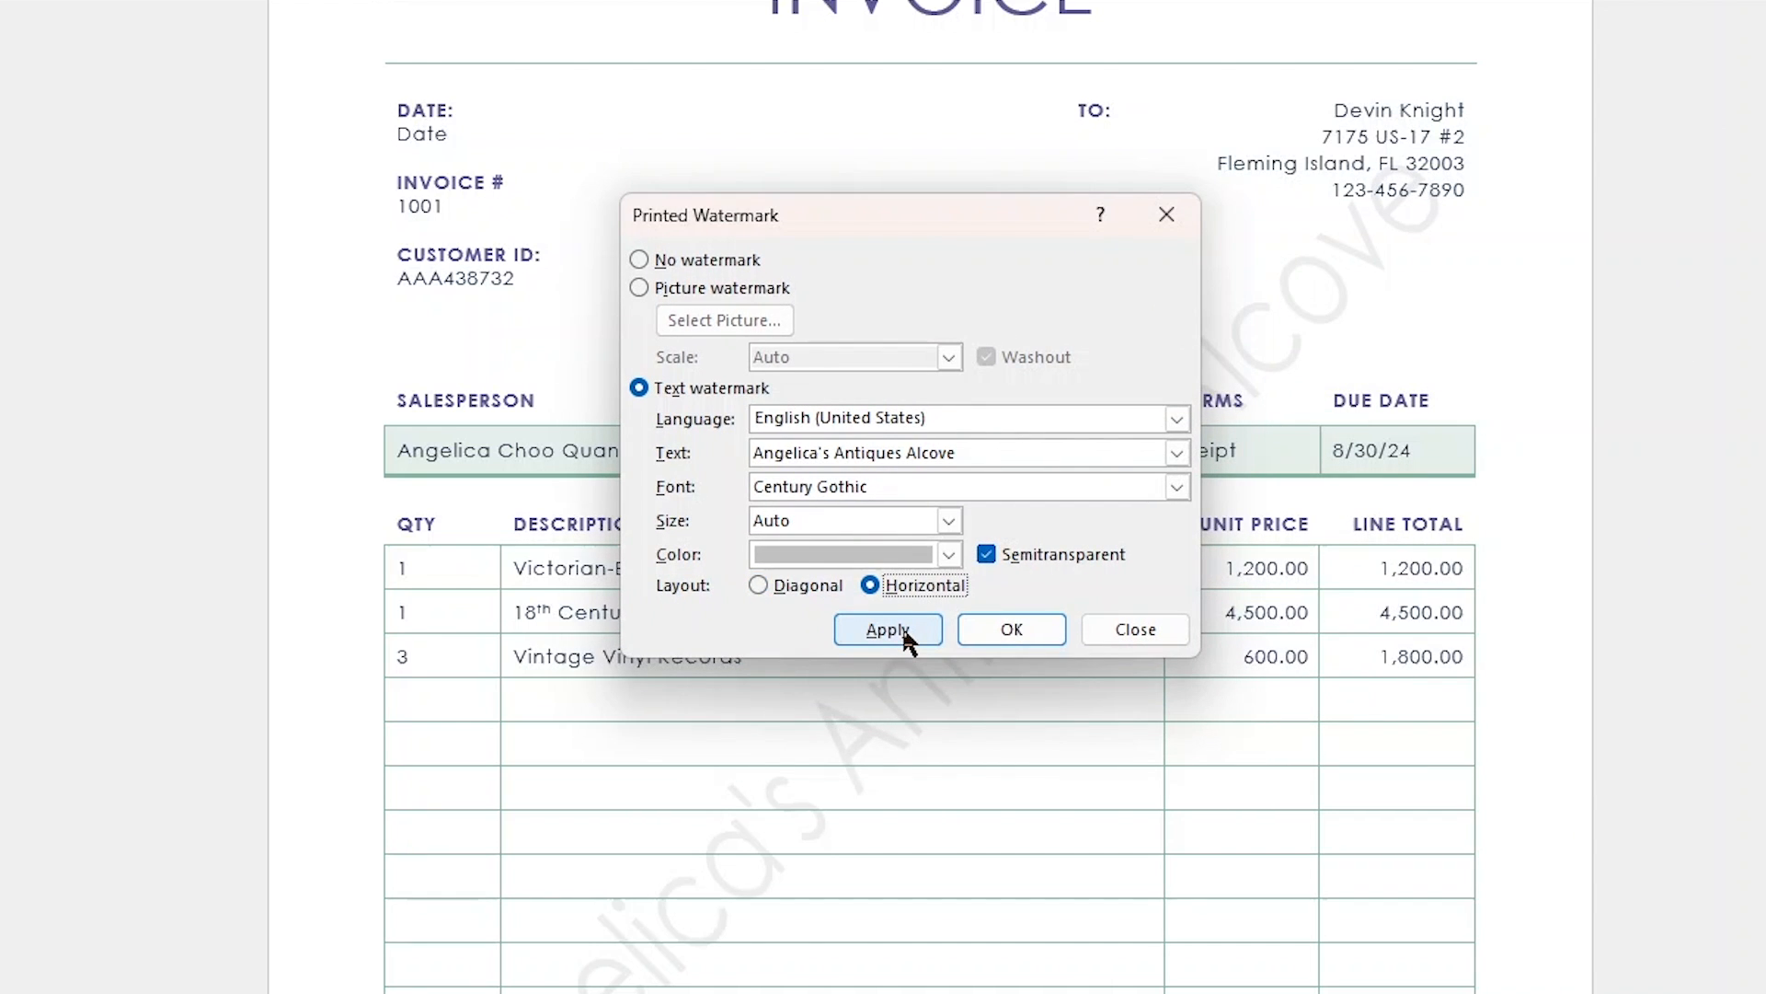
click(904, 634)
drag(920, 225, 1148, 205)
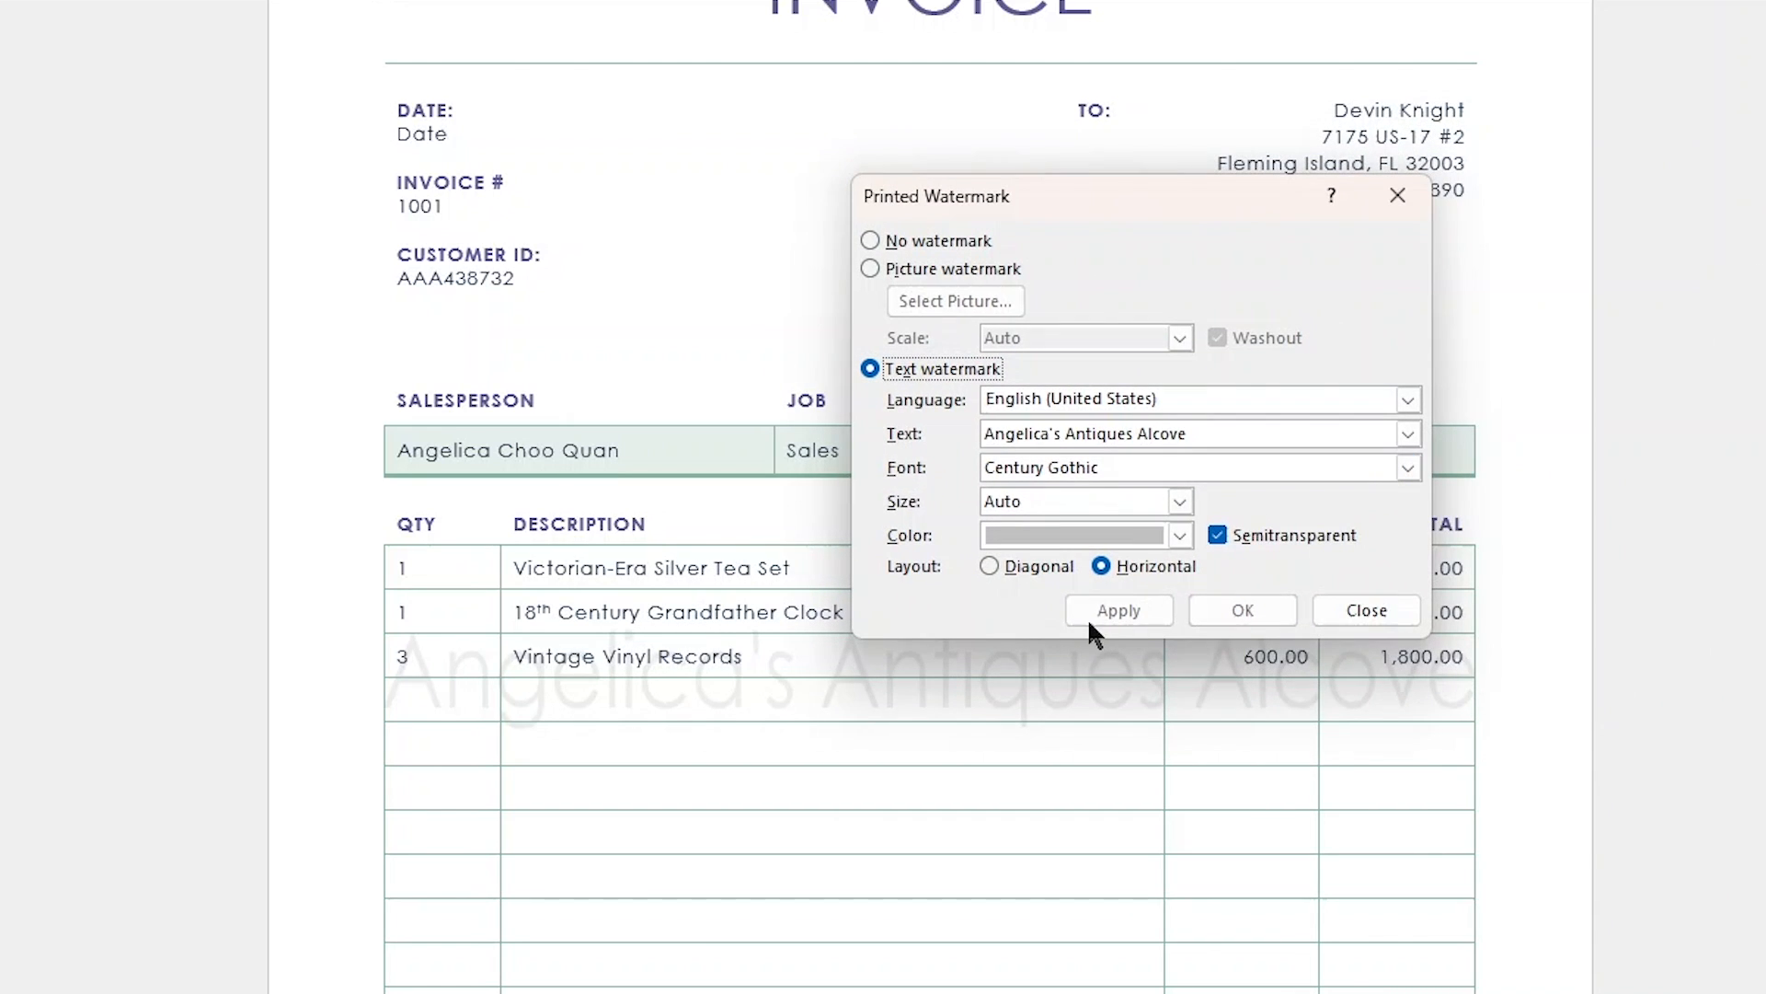
- Set the text watermark's size to 48 and apply it to the invoice
click(1180, 502)
click(1178, 501)
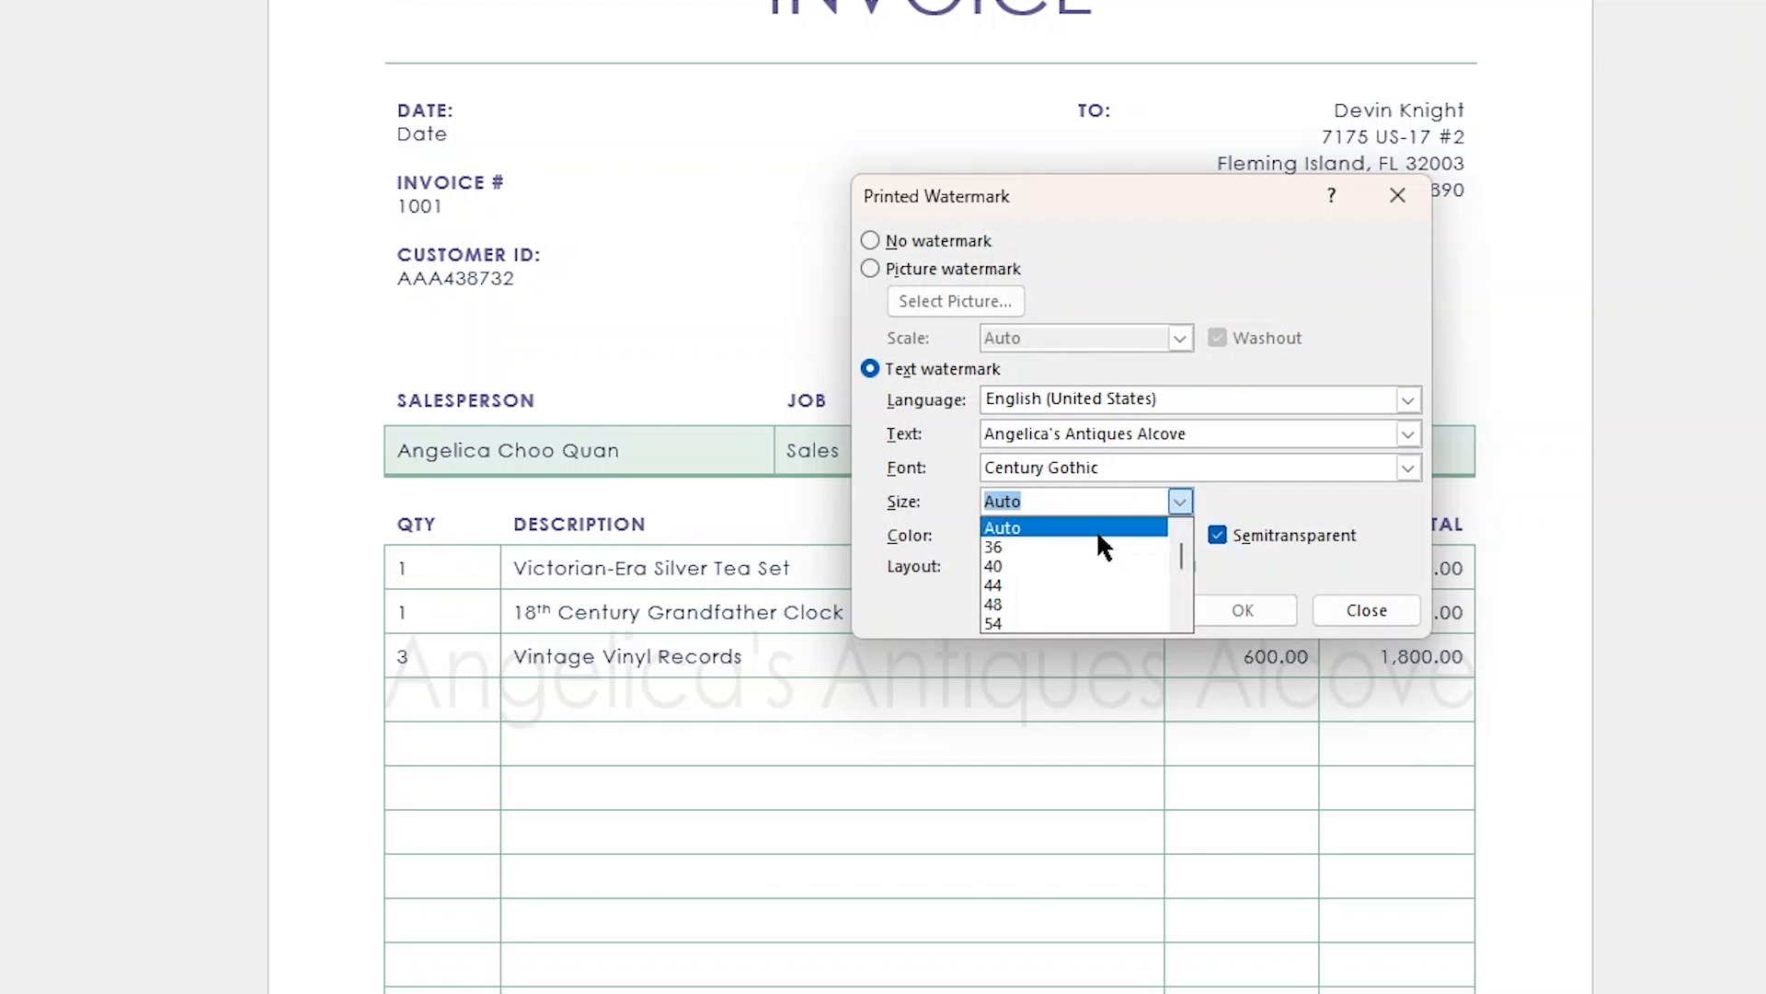
click(1077, 604)
click(1125, 611)
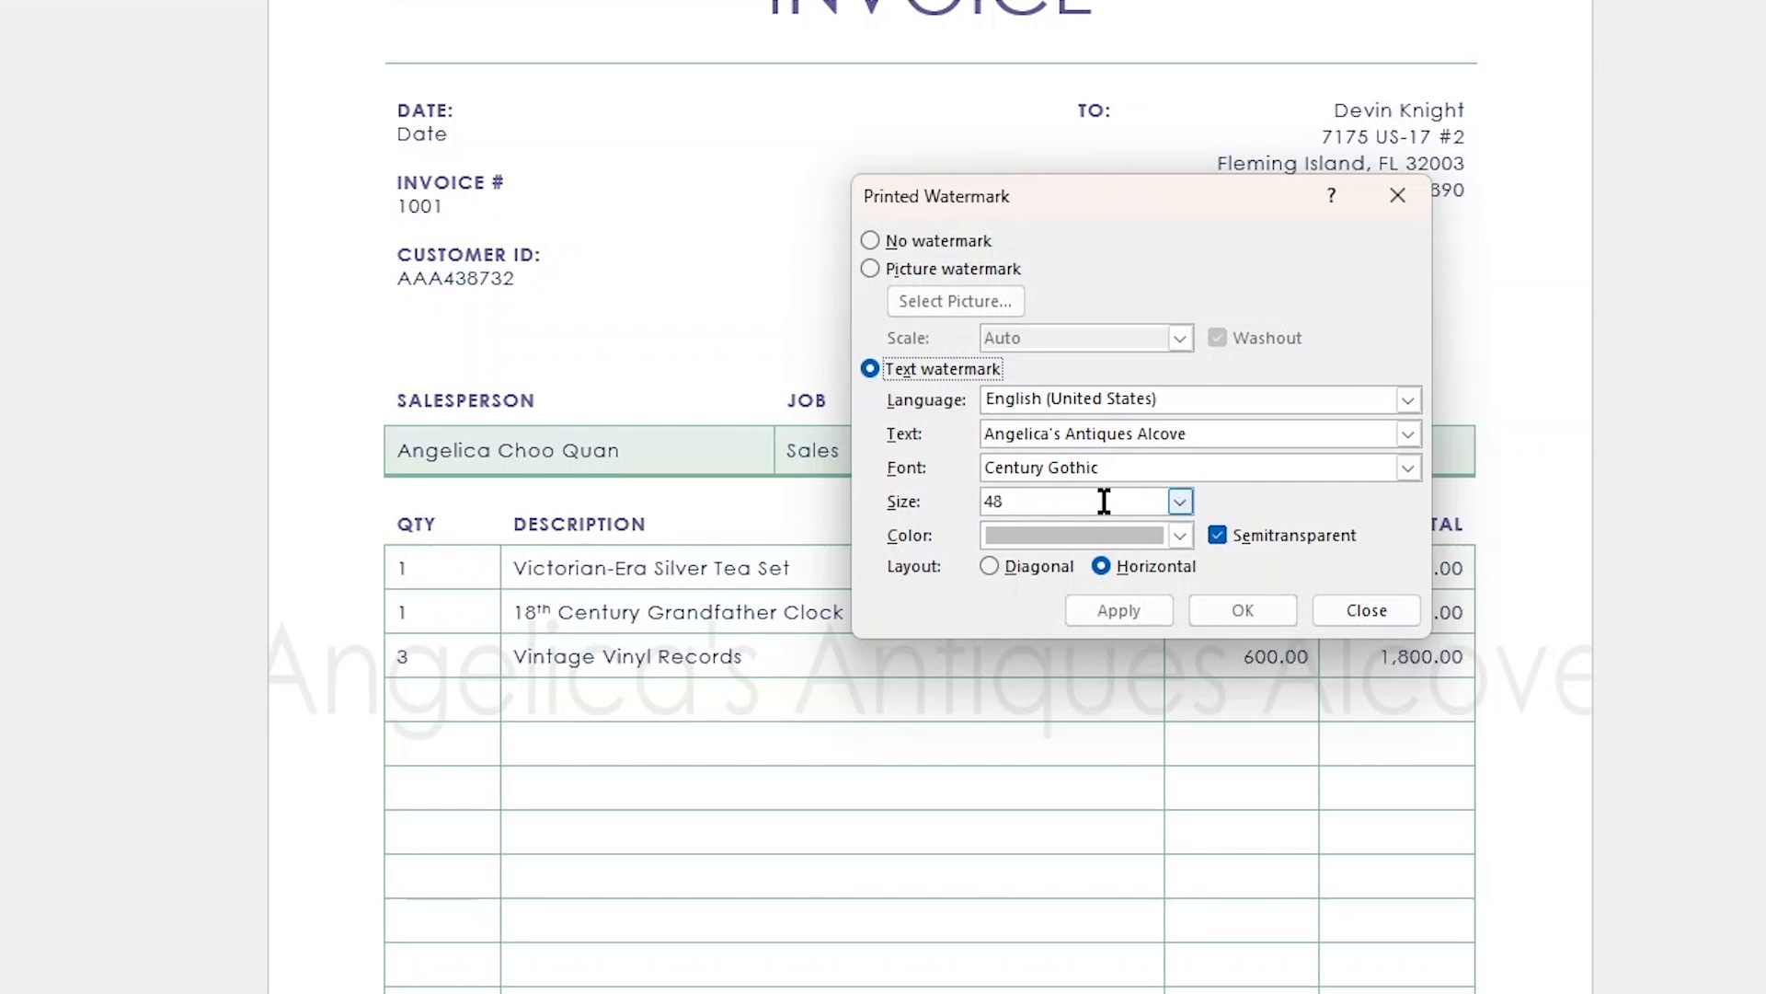
- Set the text watermark's size back to Auto and apply it
click(1181, 501)
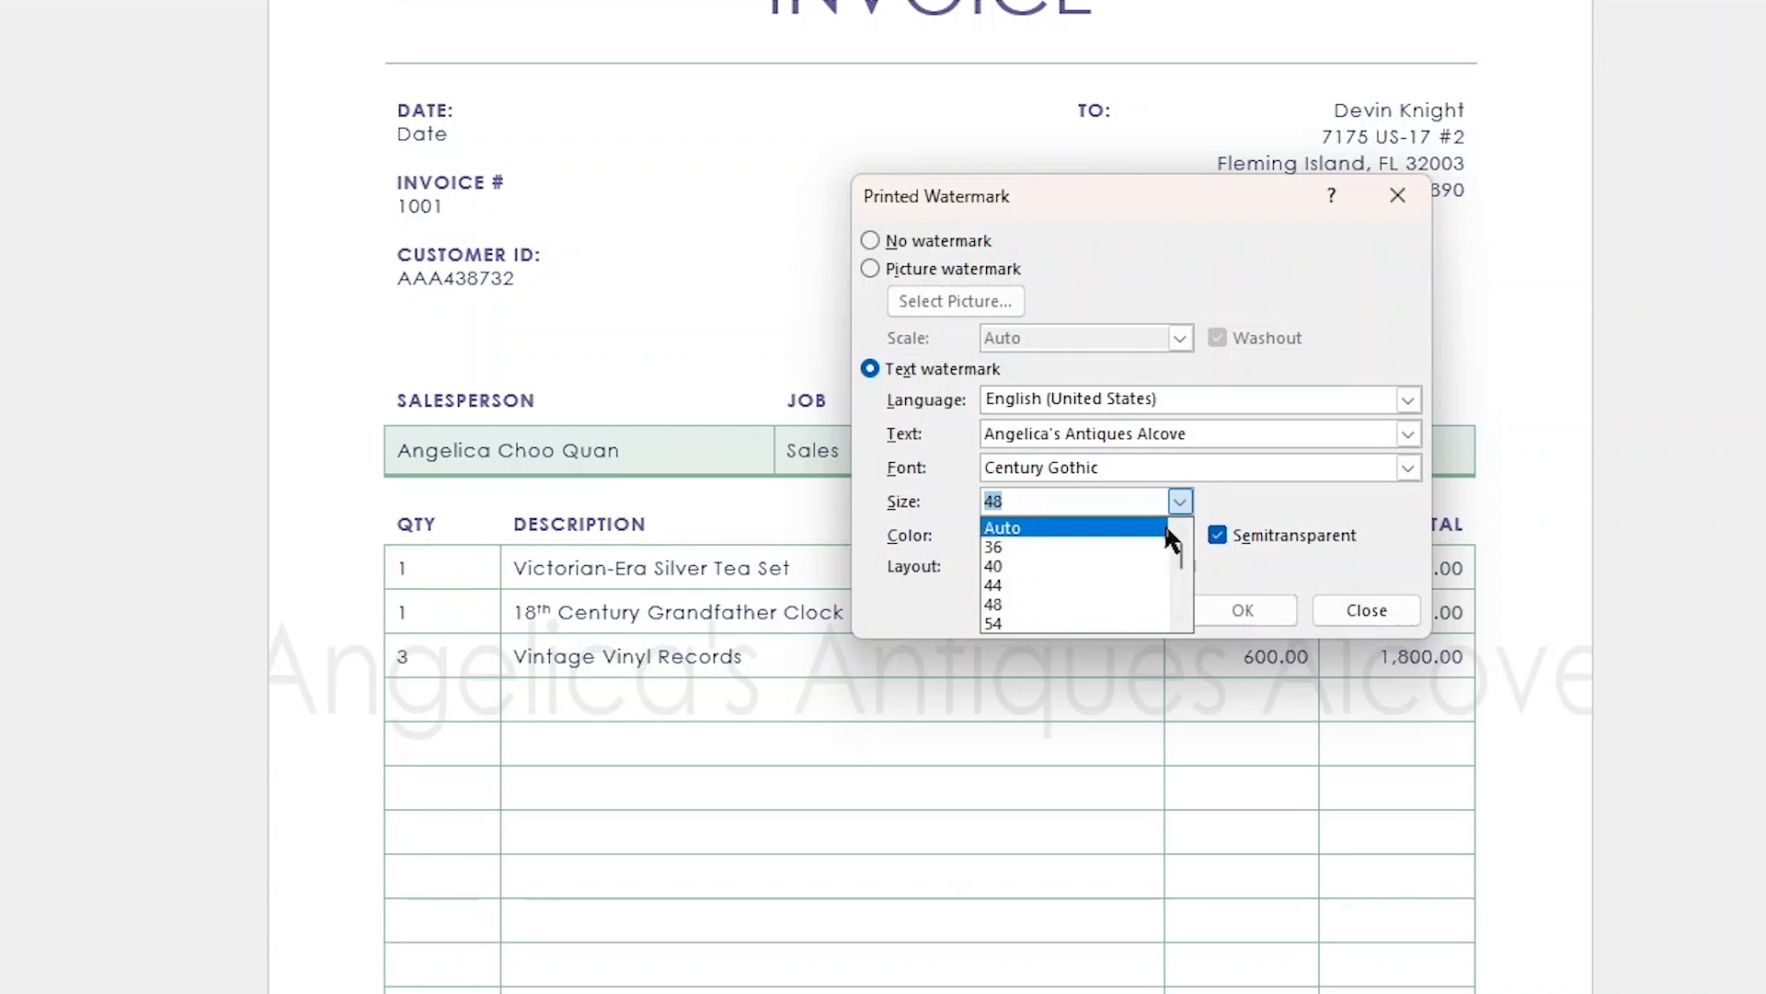
click(1138, 529)
click(1138, 607)
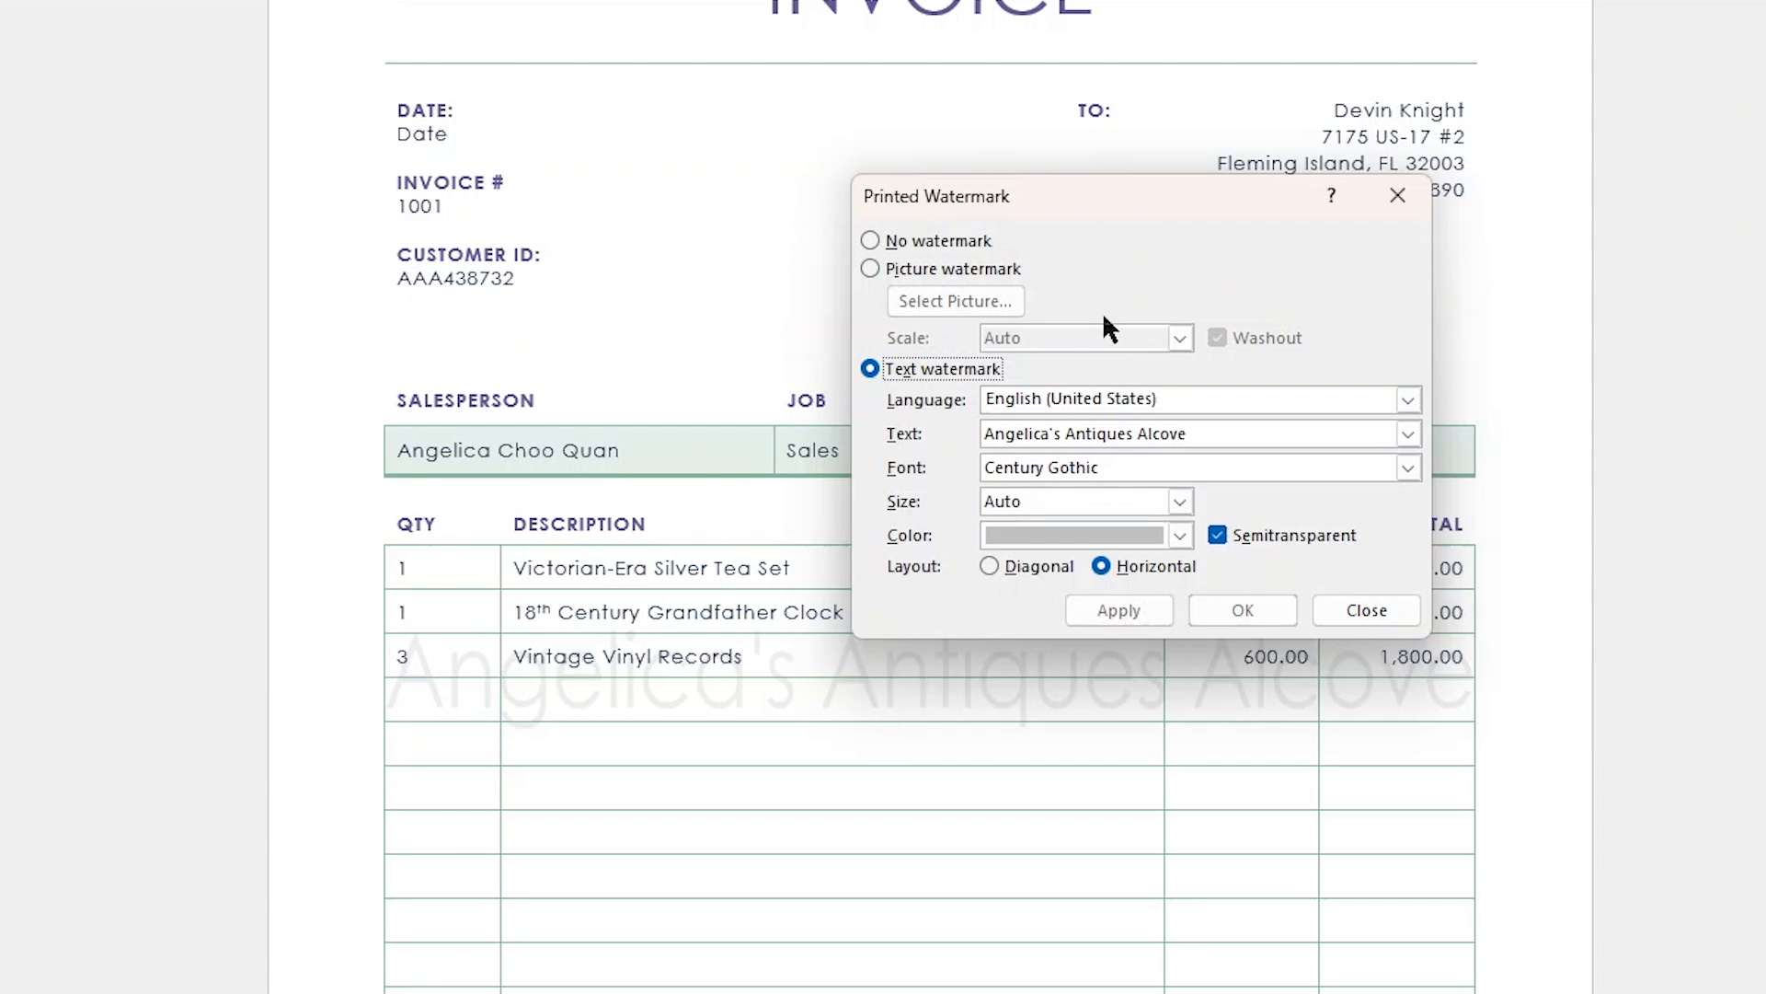
- Switch to a picture watermark and choose angelicasantiques.jpg from the Logos folder as its image
drag(1137, 201, 977, 320)
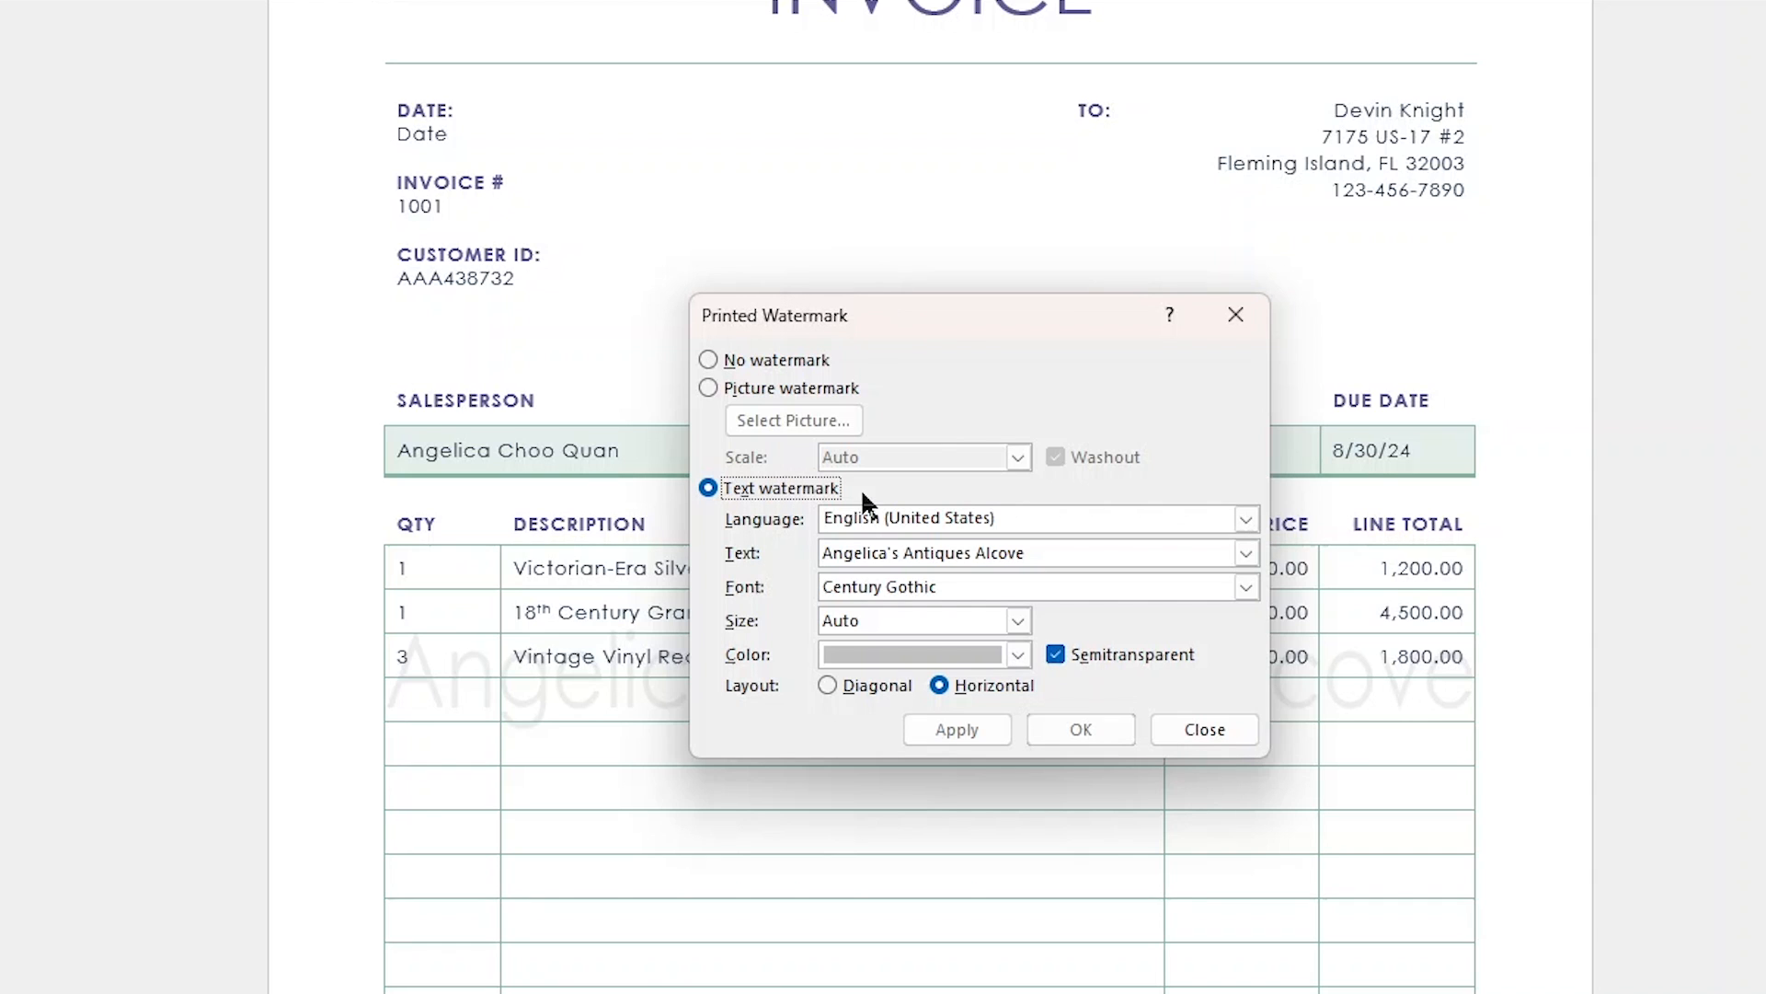
click(788, 387)
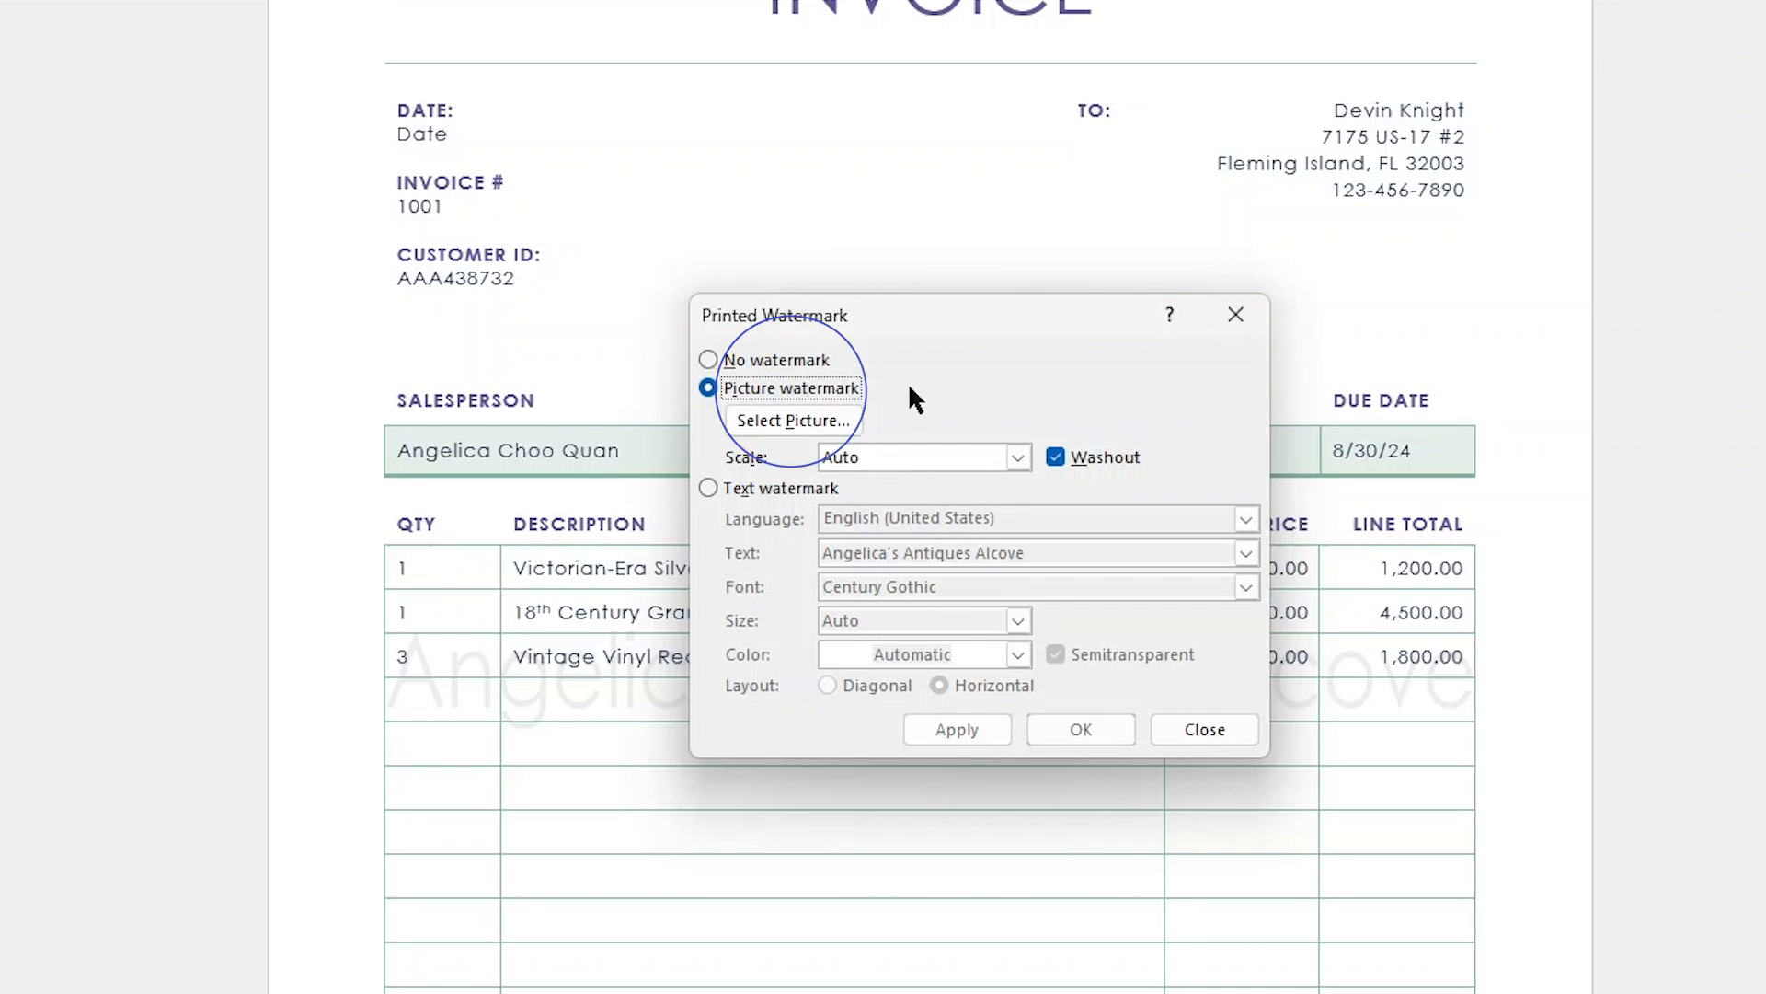
click(813, 430)
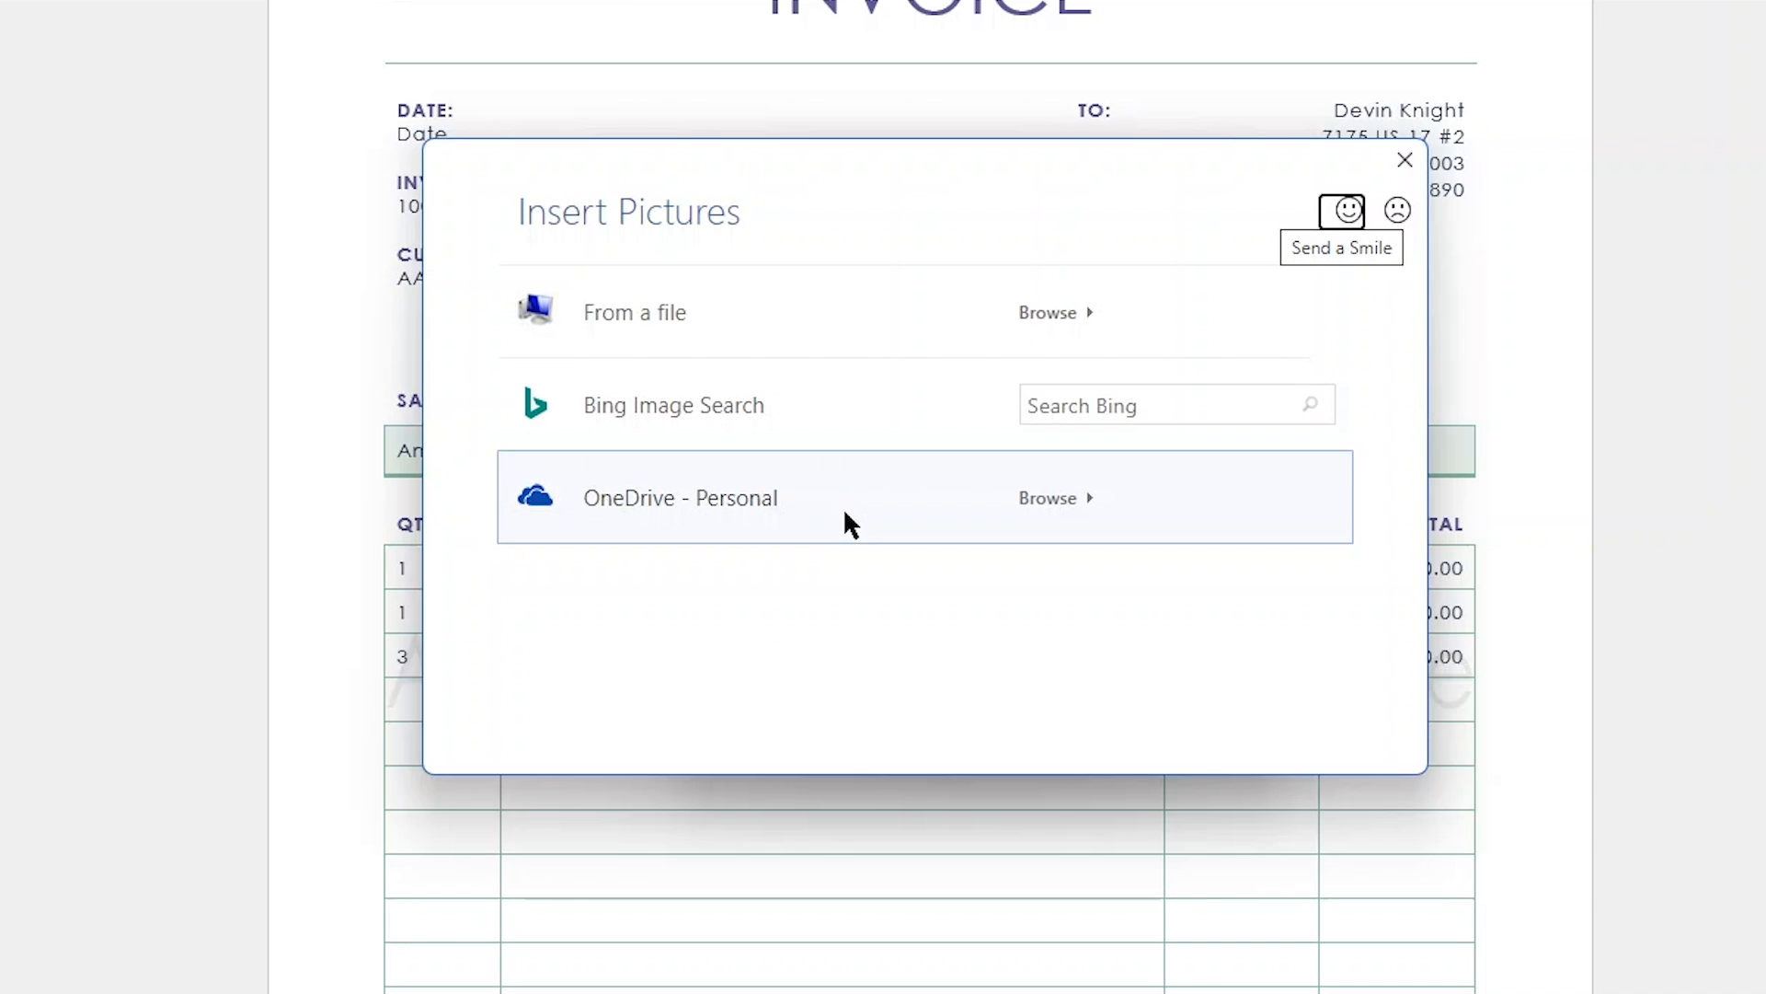
click(761, 351)
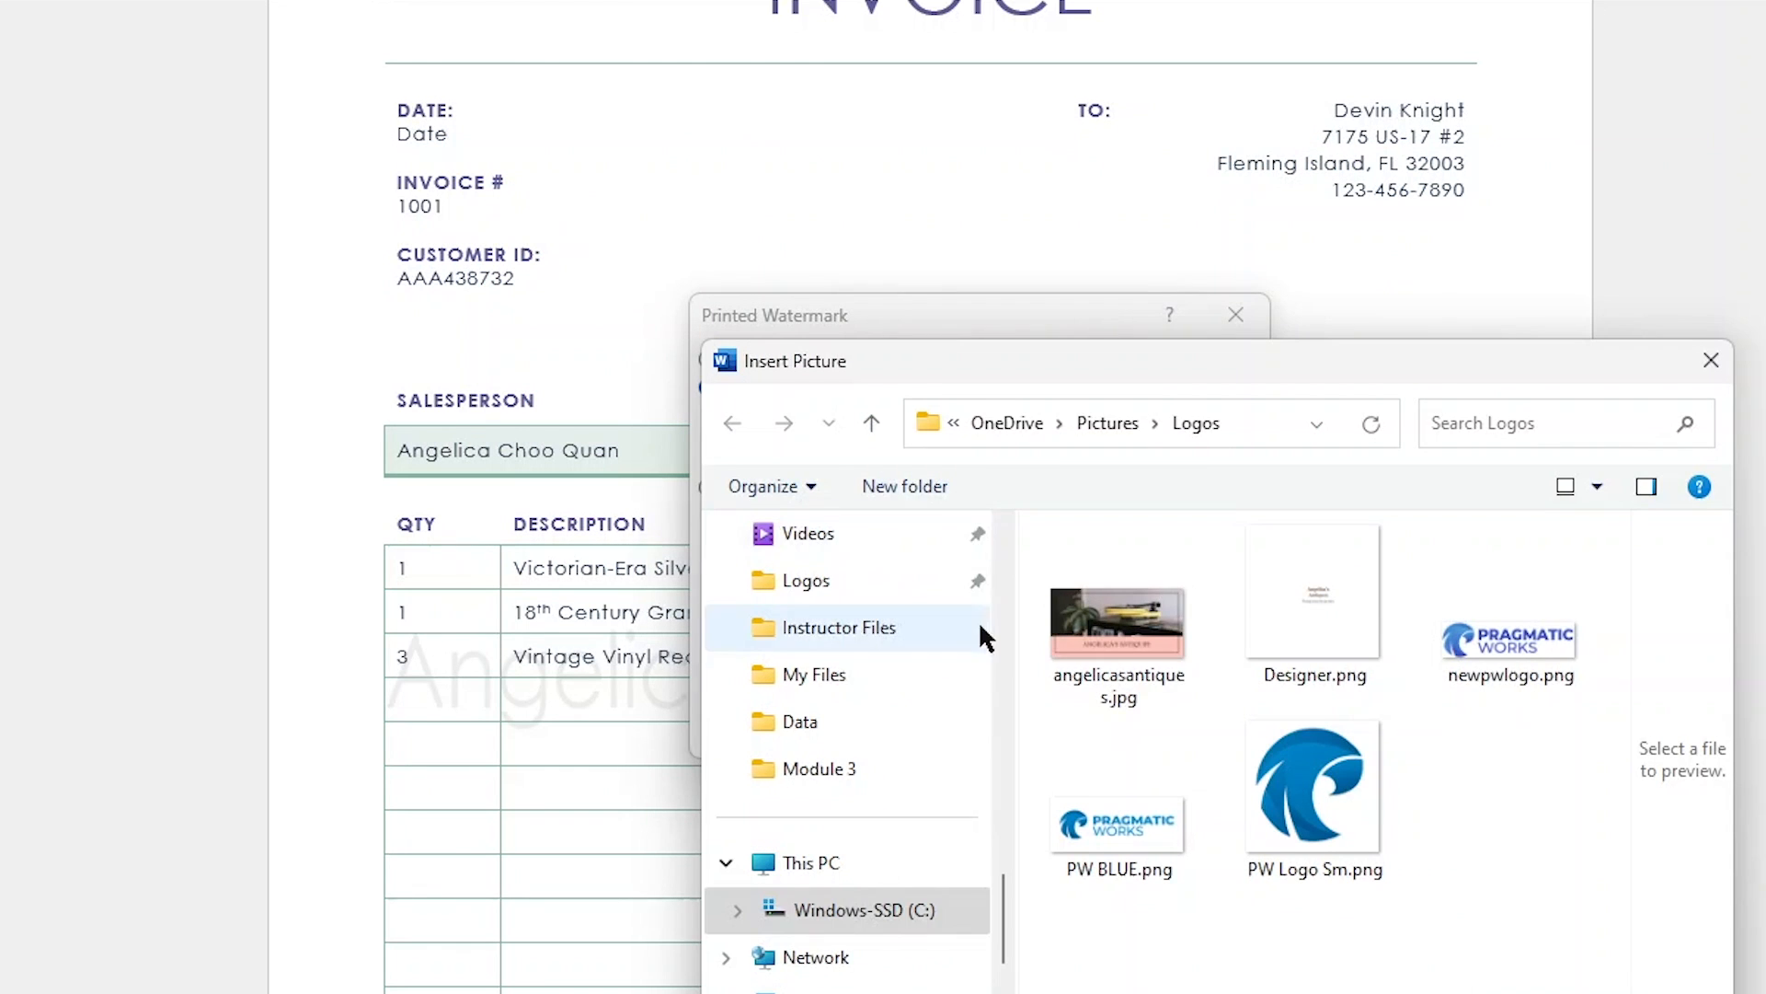
drag(1159, 371, 875, 164)
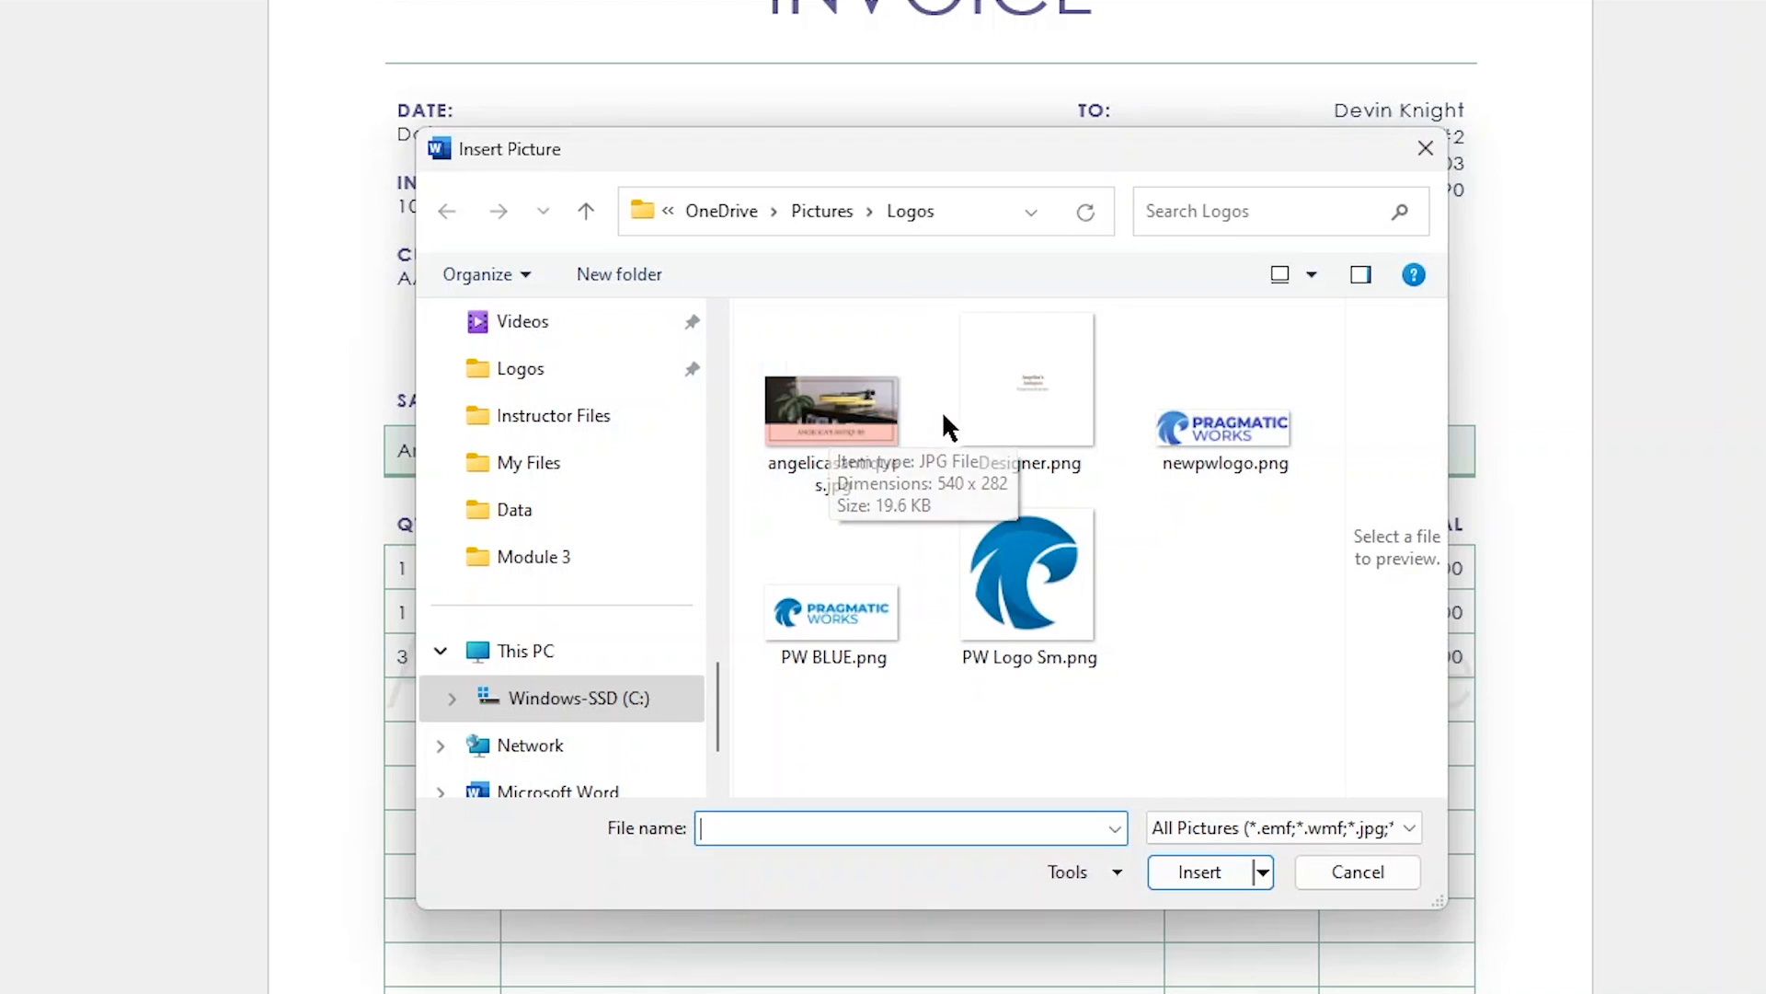
click(871, 431)
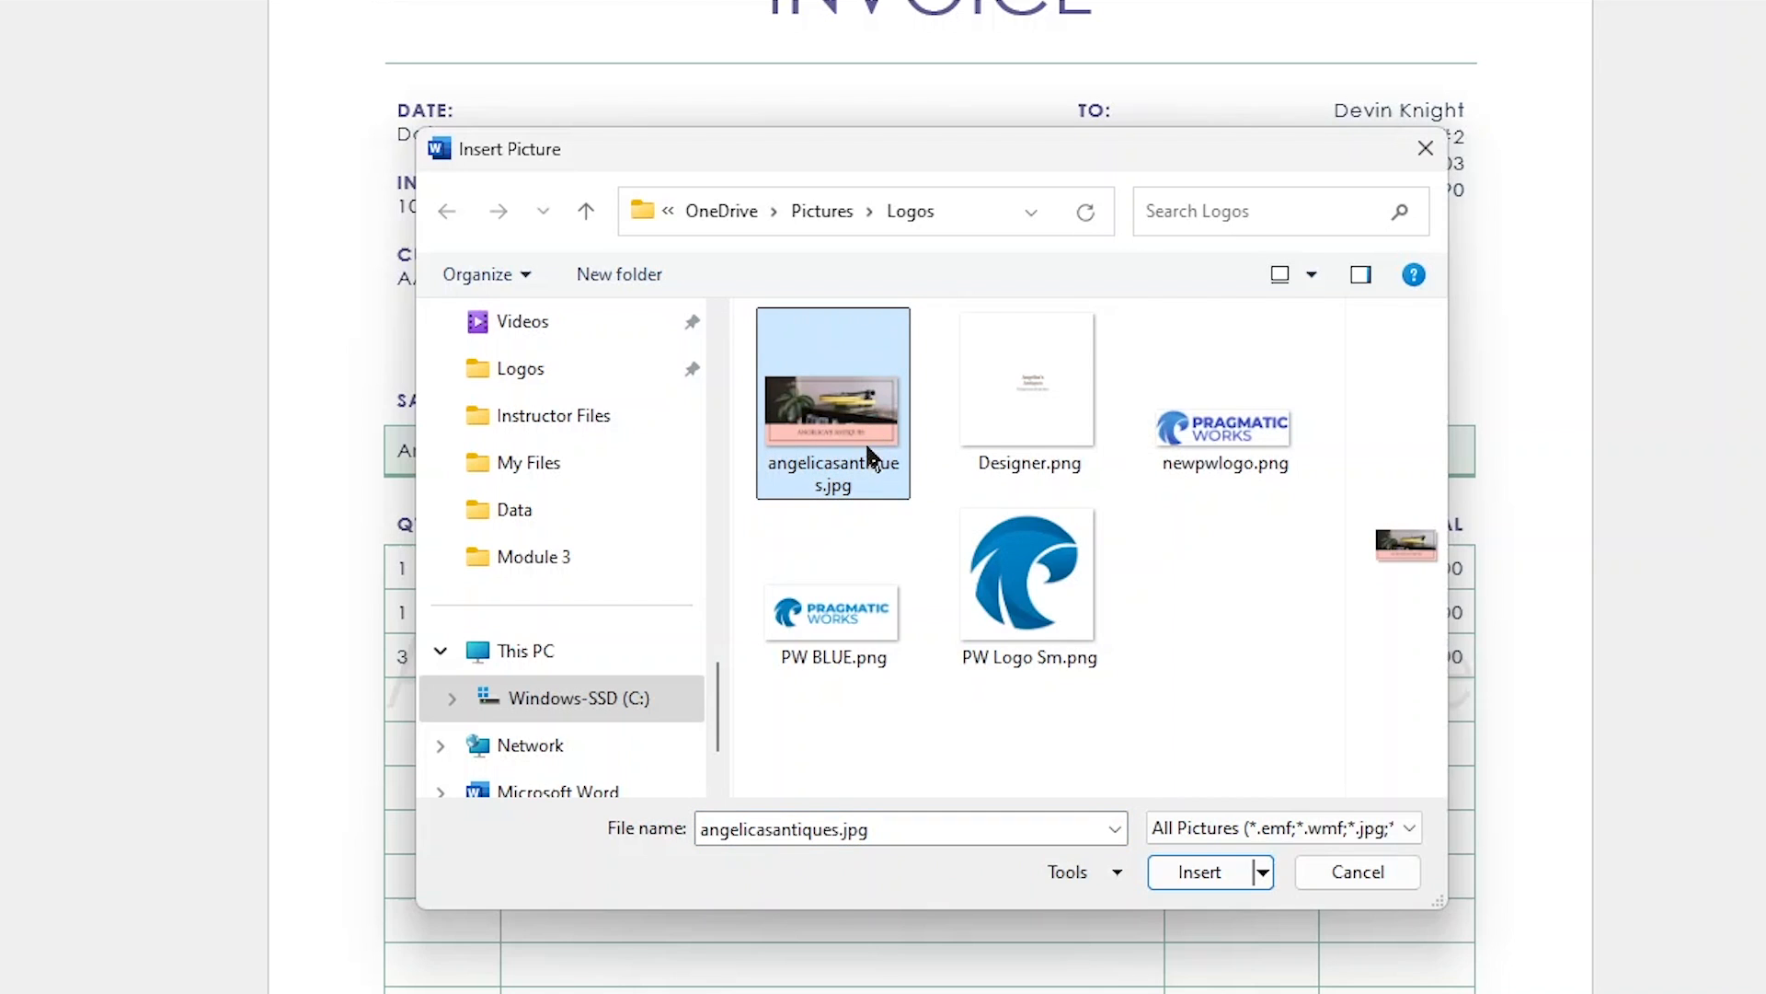
click(1199, 874)
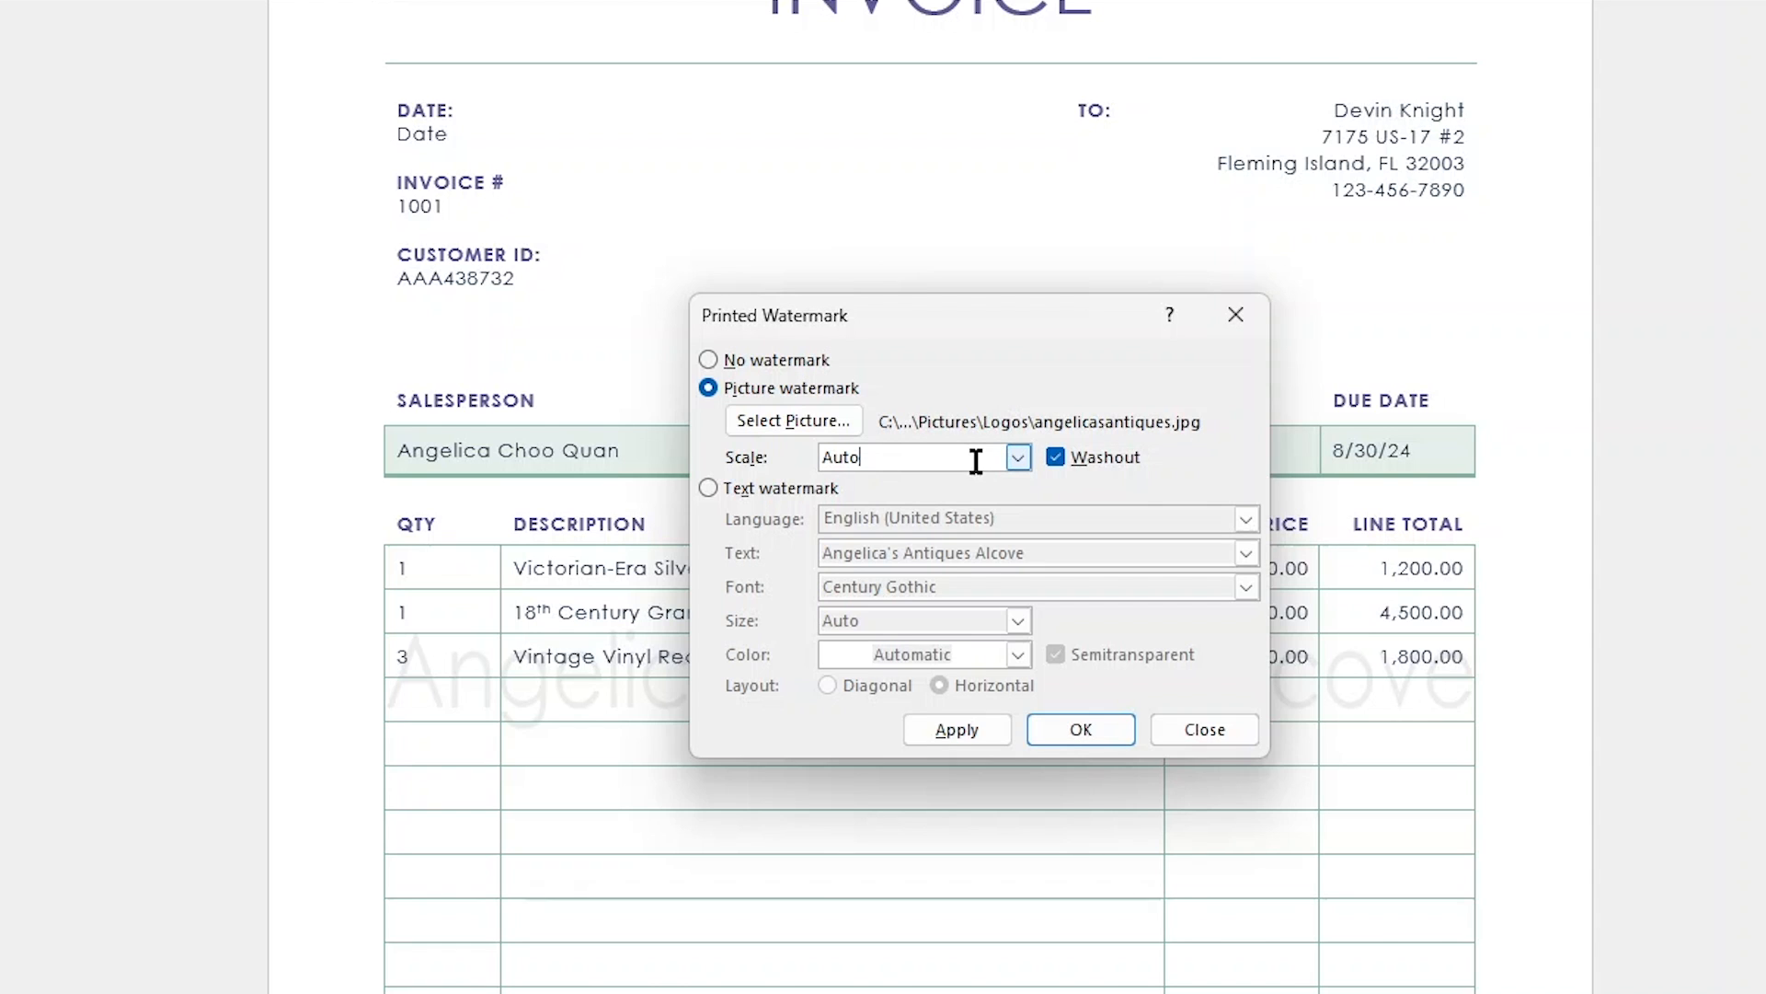
- Apply the picture watermark with Auto scale and Washout on, and move the settings clear of the invoice
click(1017, 457)
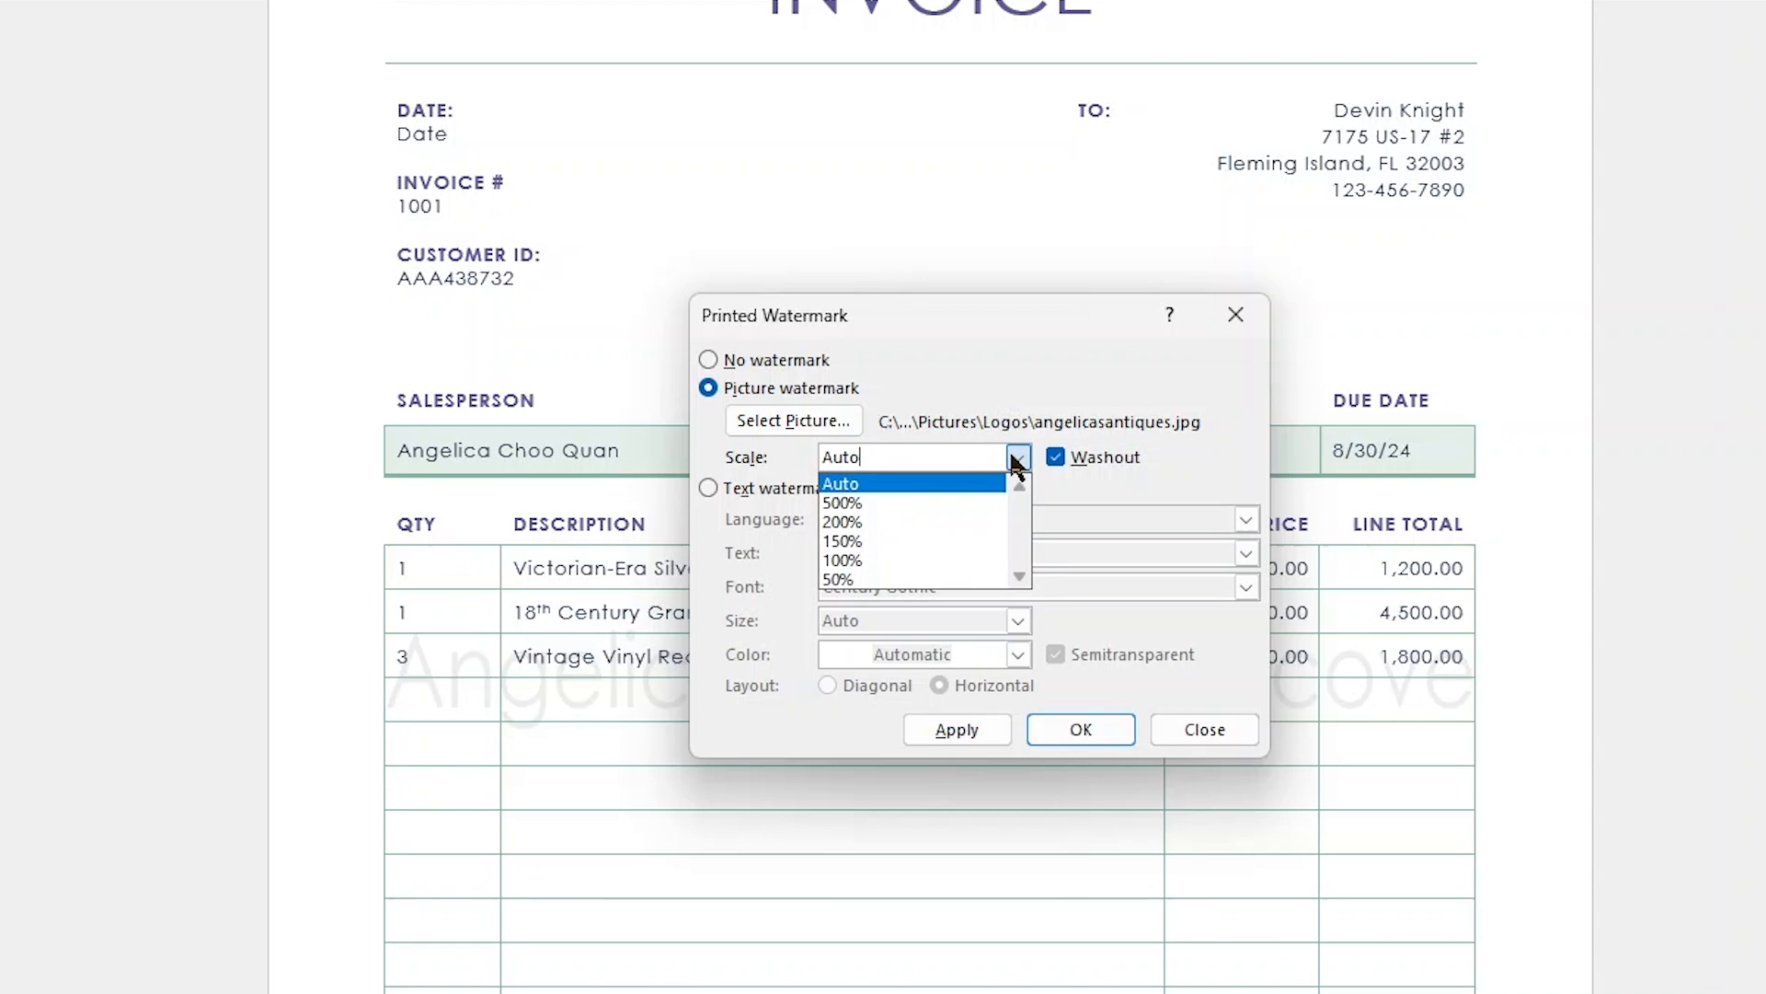
click(1096, 478)
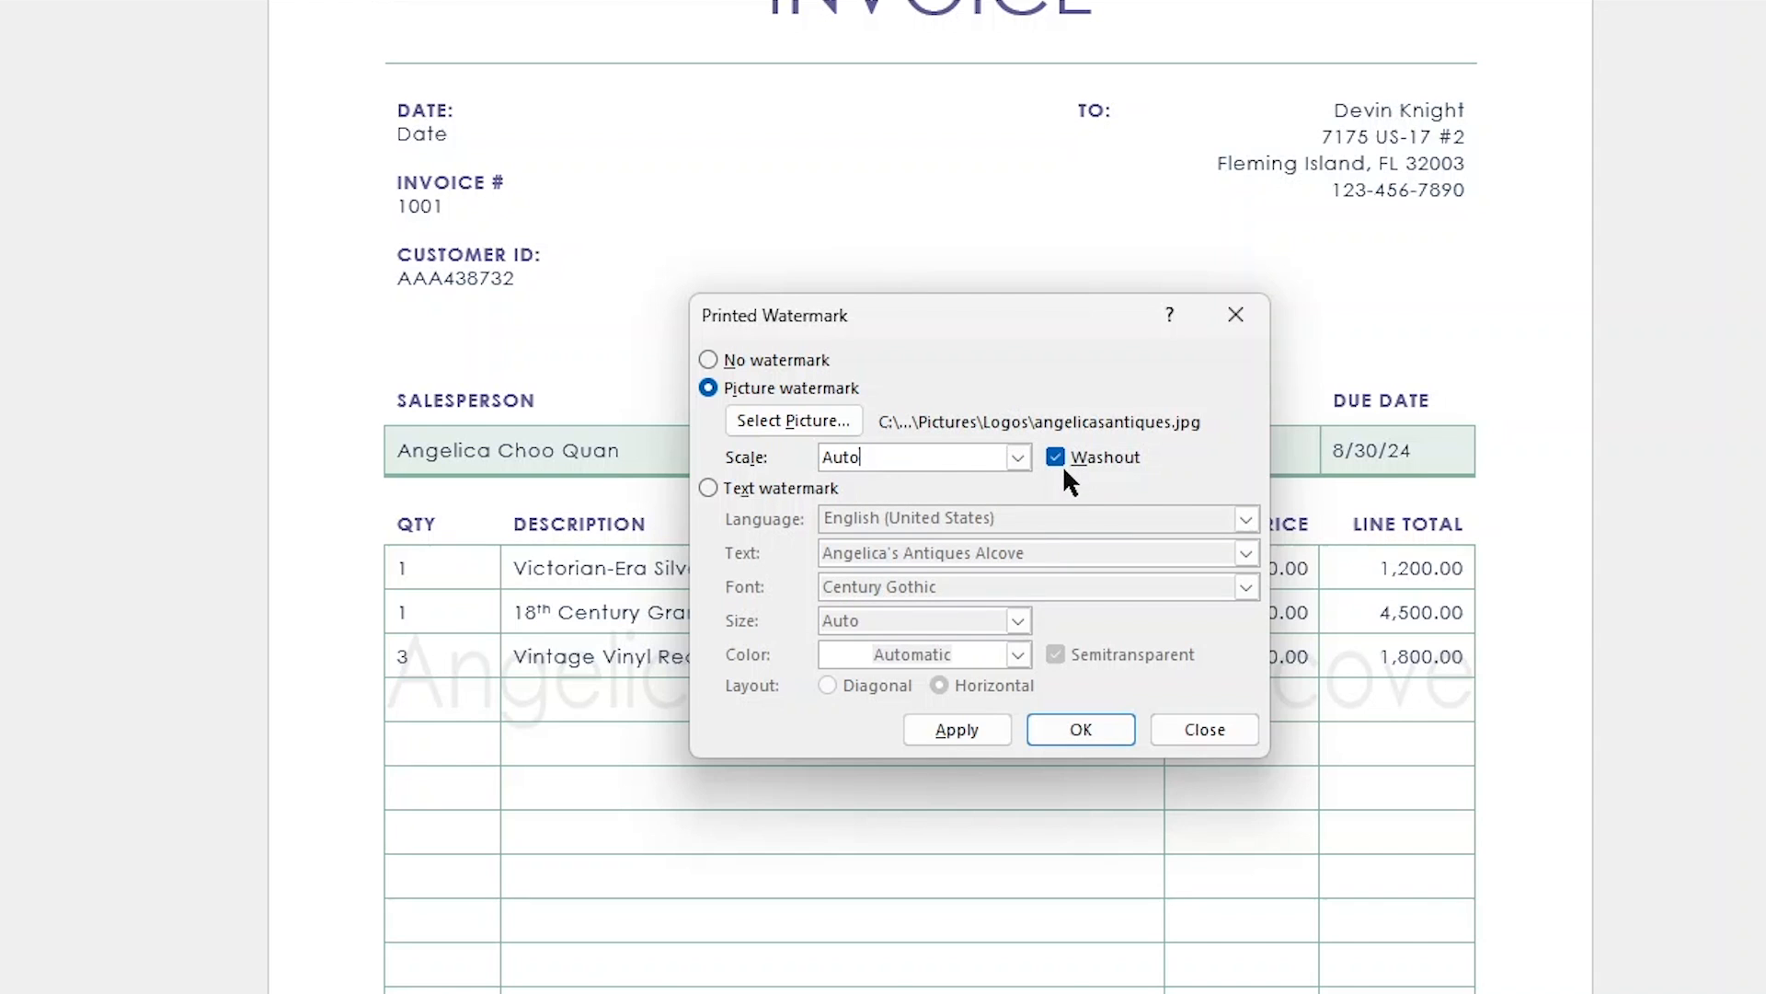
click(997, 726)
drag(982, 319, 0, 324)
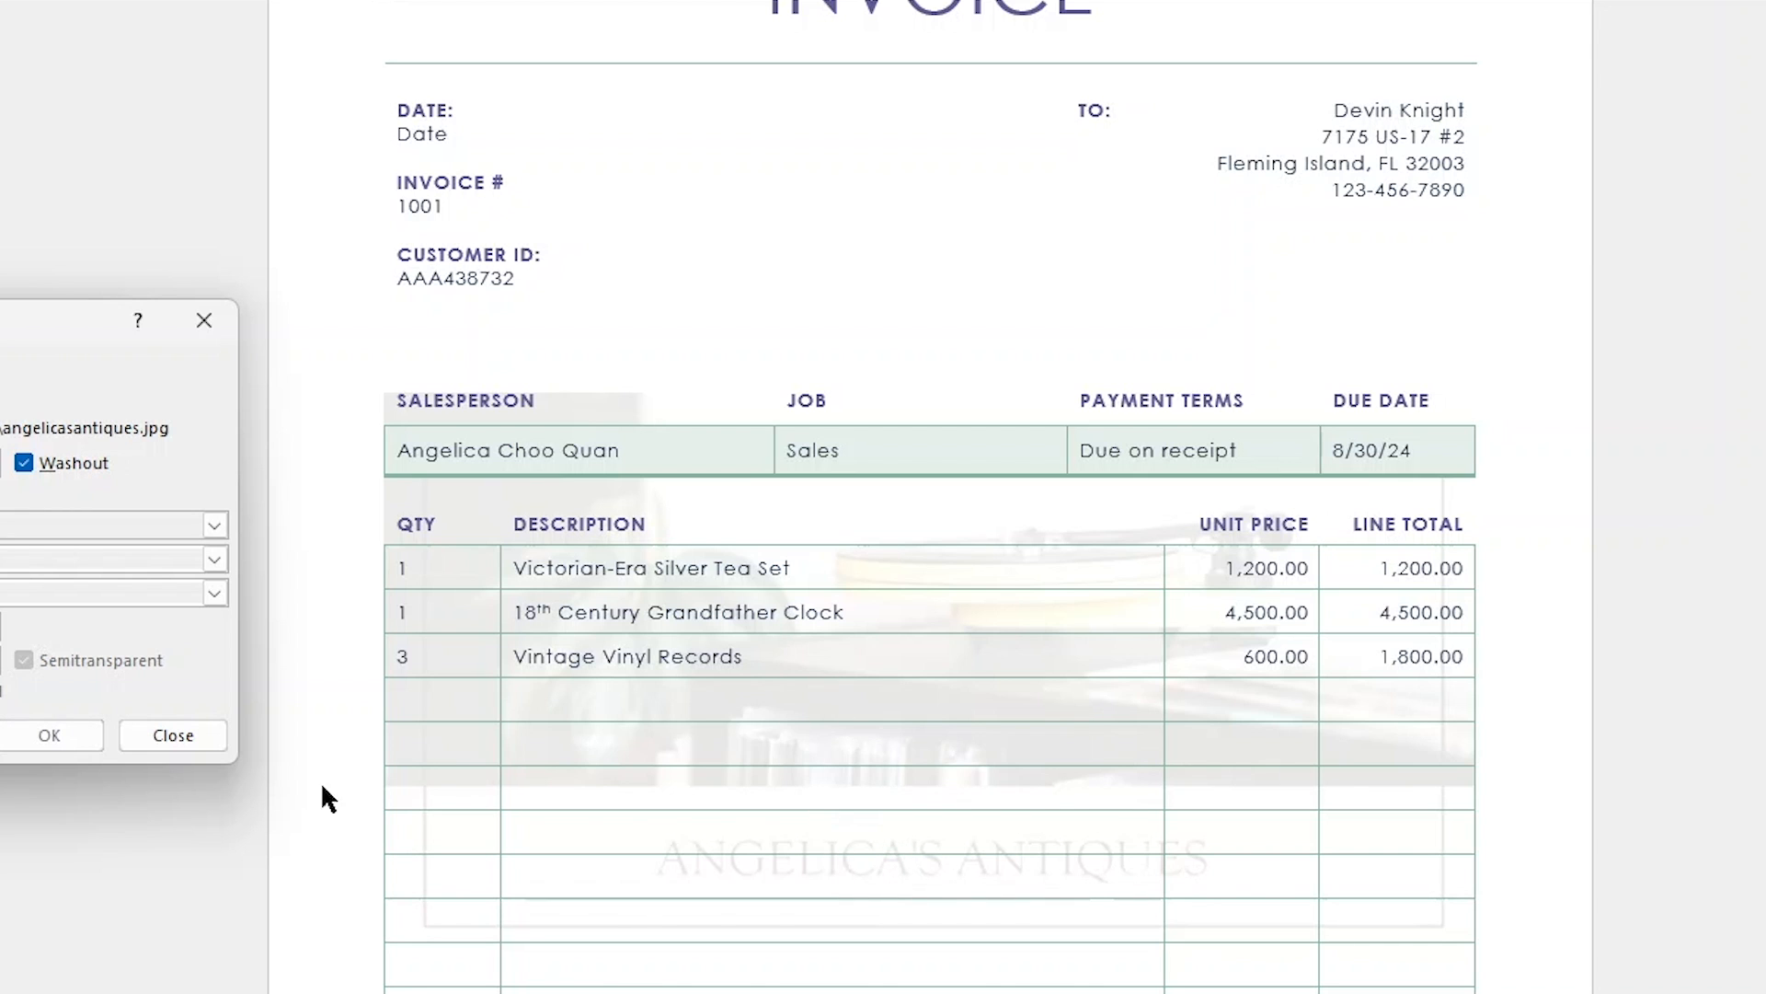
- Turn off Washout for the picture watermark and apply it
click(25, 463)
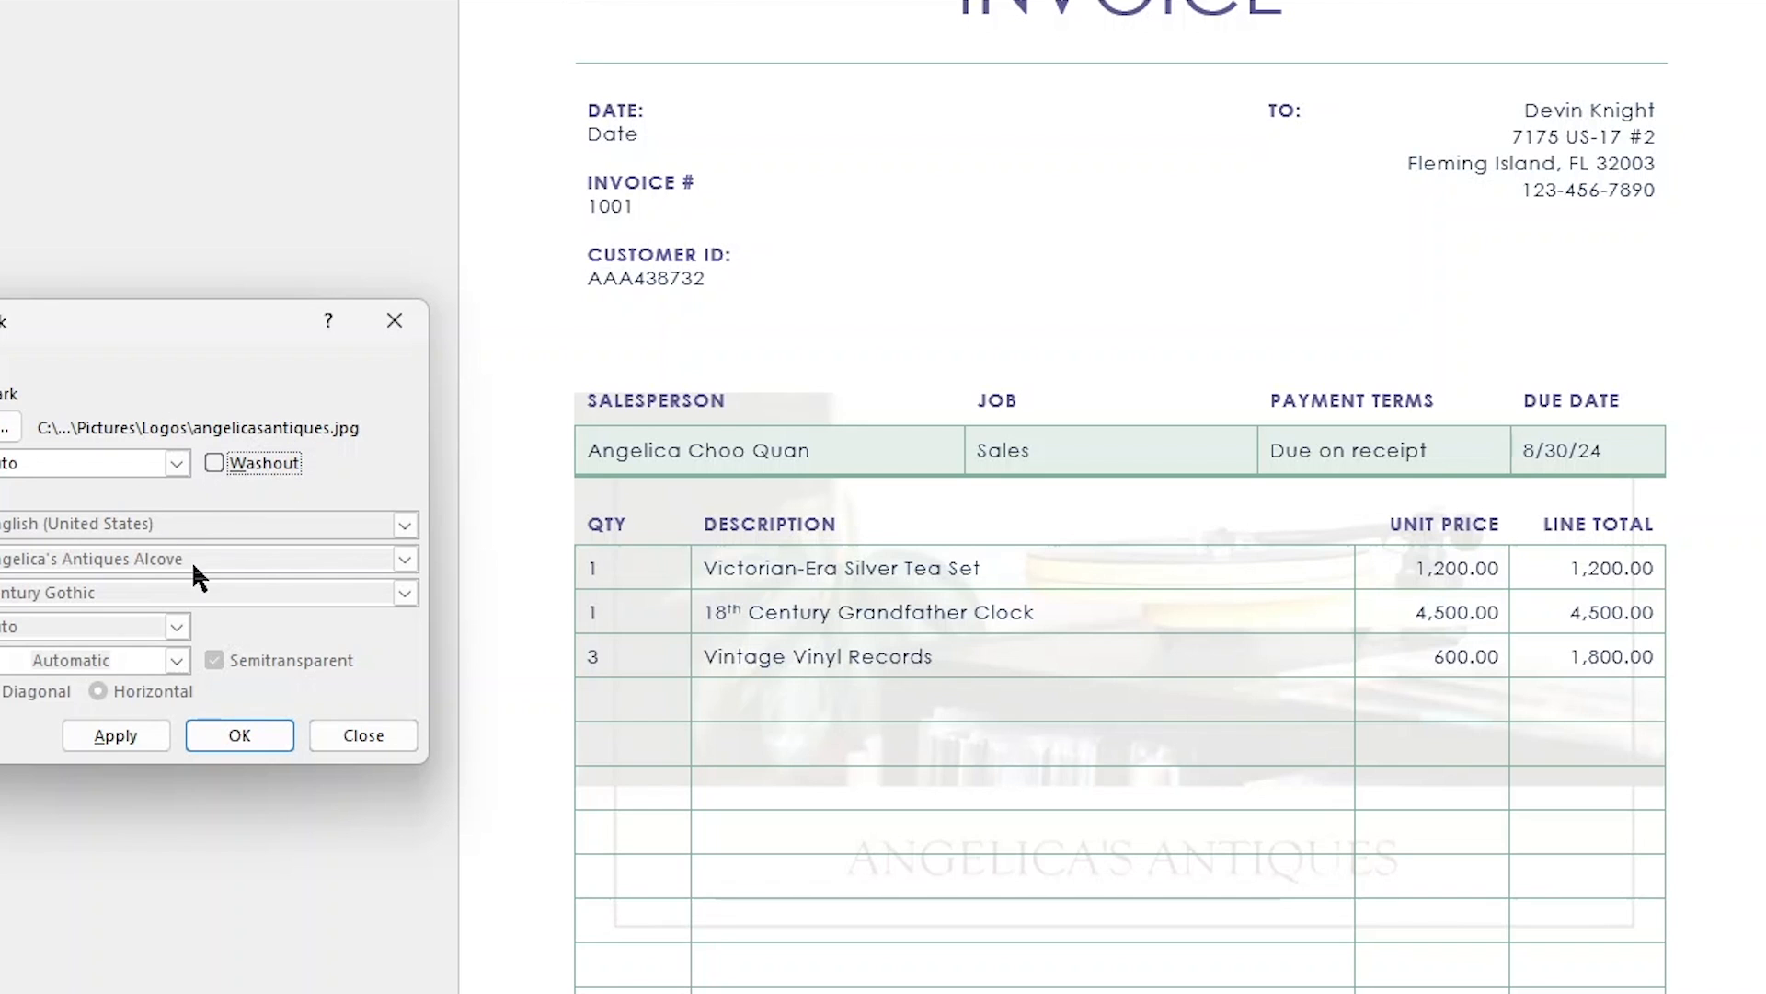
click(134, 737)
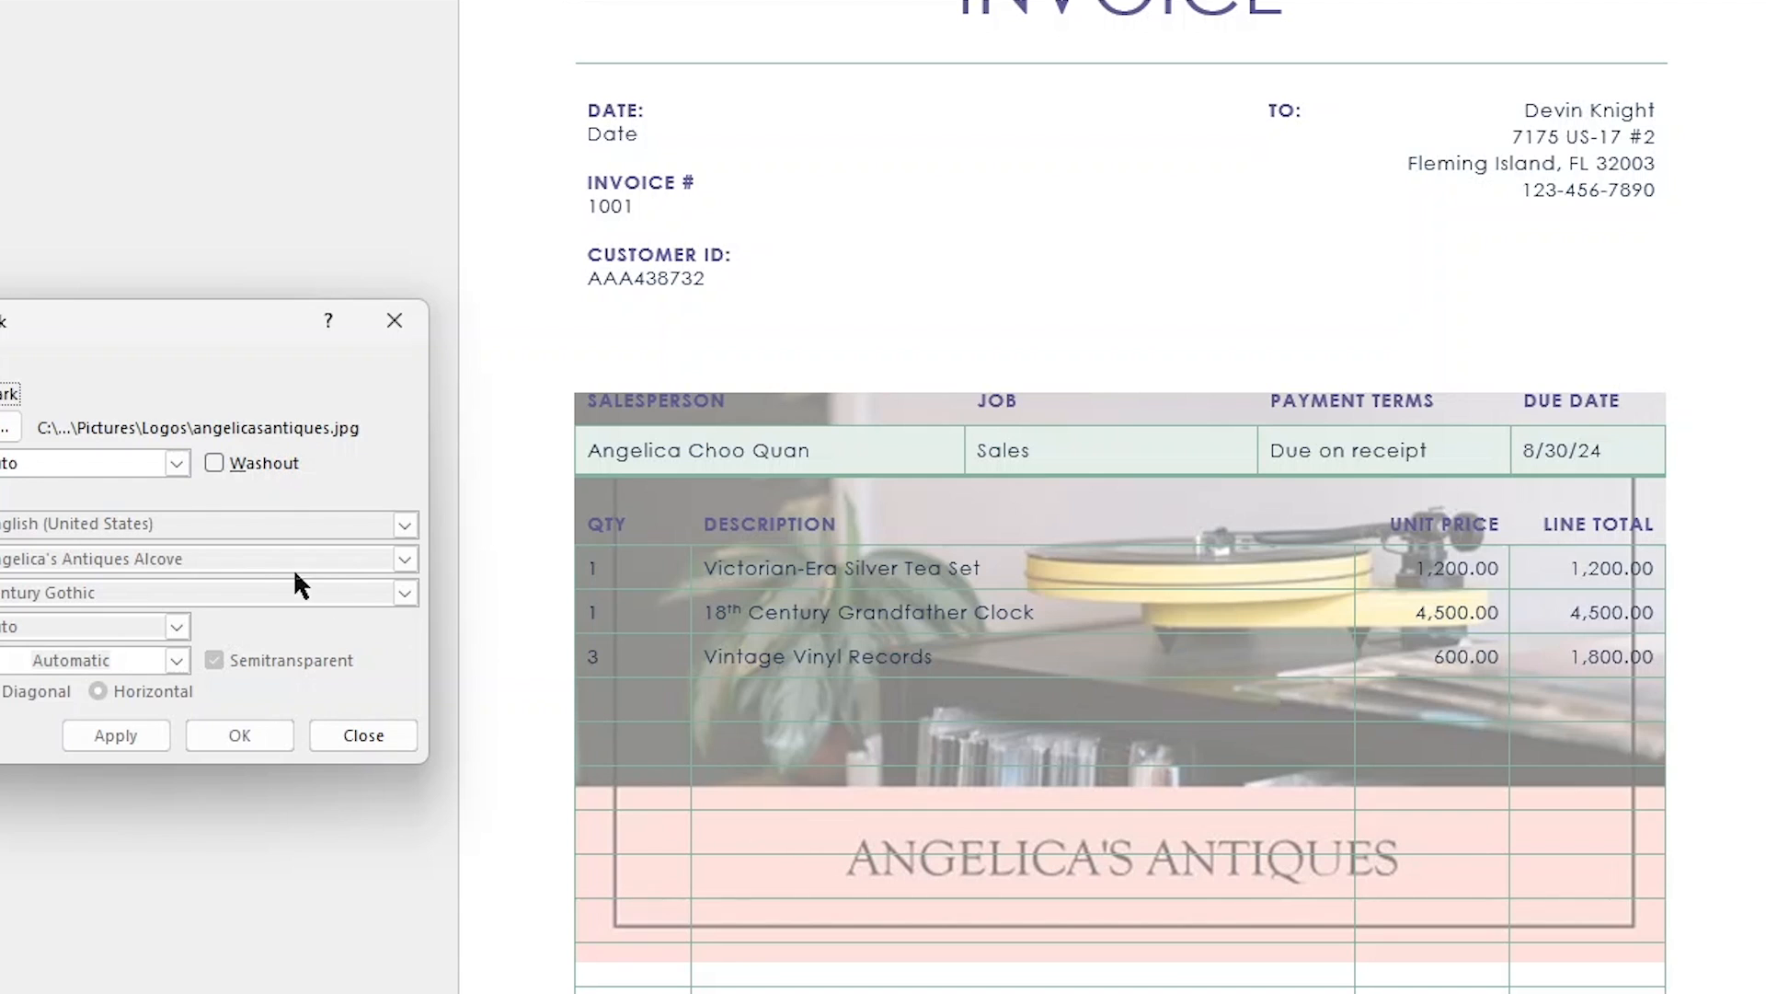
- Turn Washout back on for the picture watermark, apply it and close the watermark settings
click(235, 466)
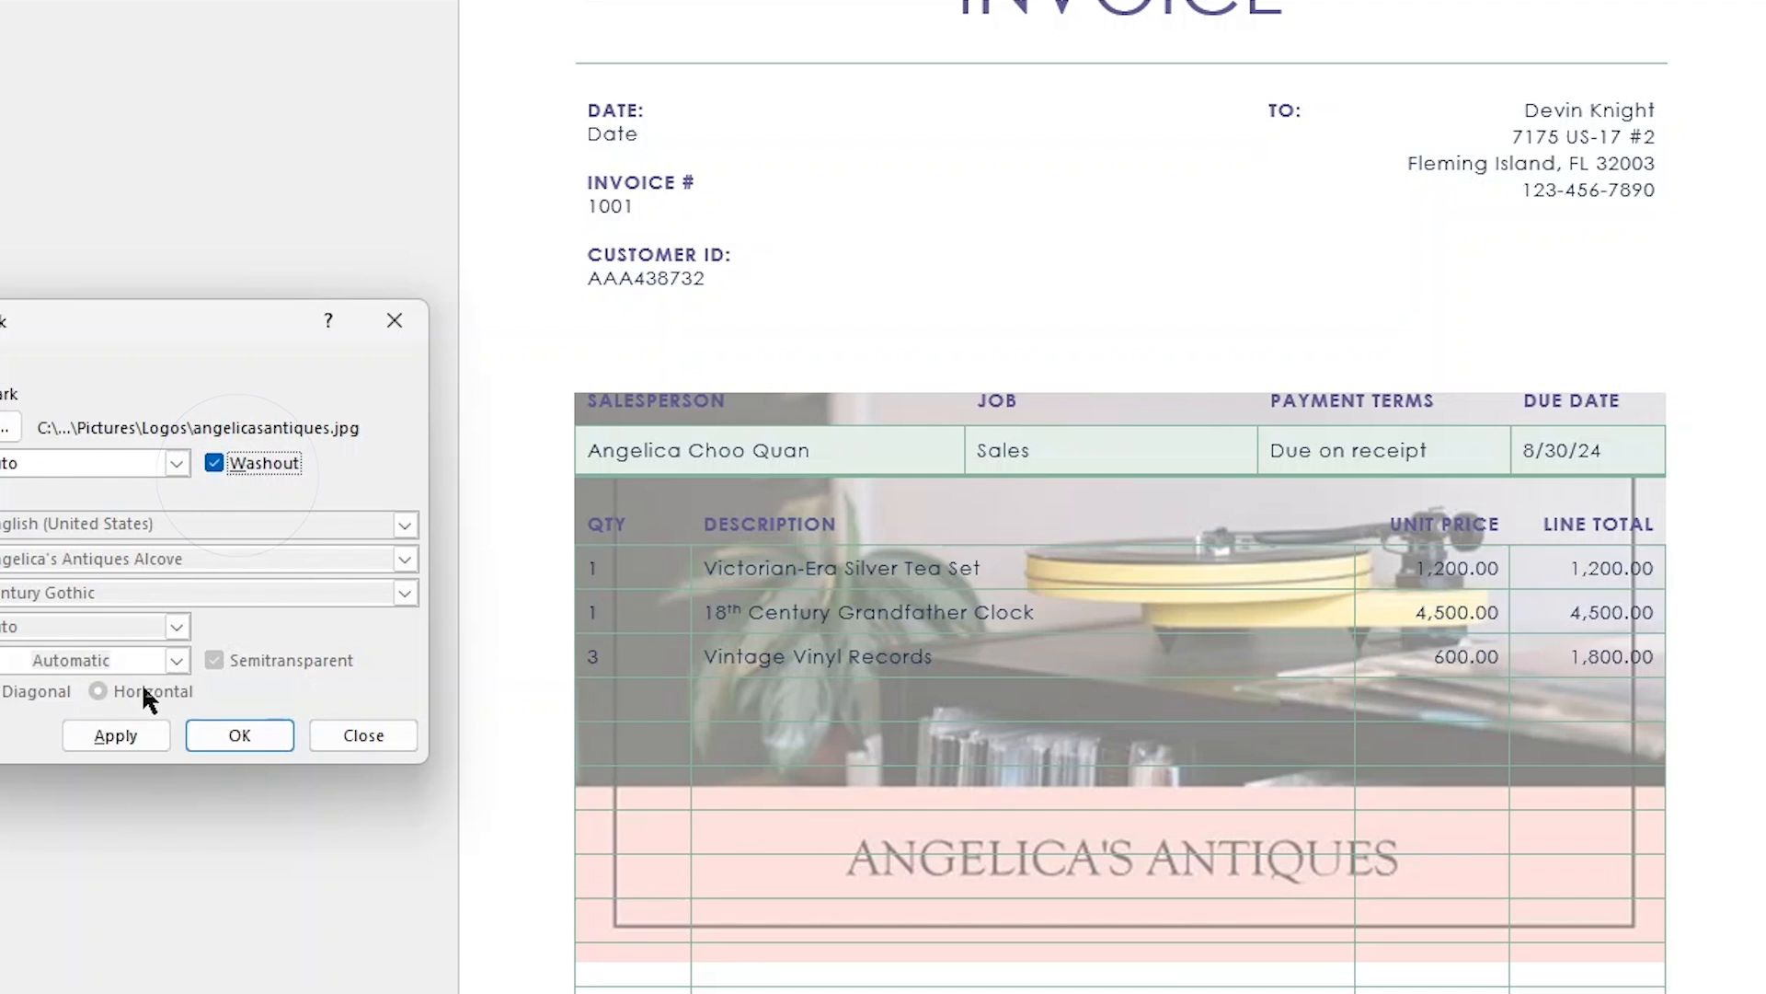
click(147, 747)
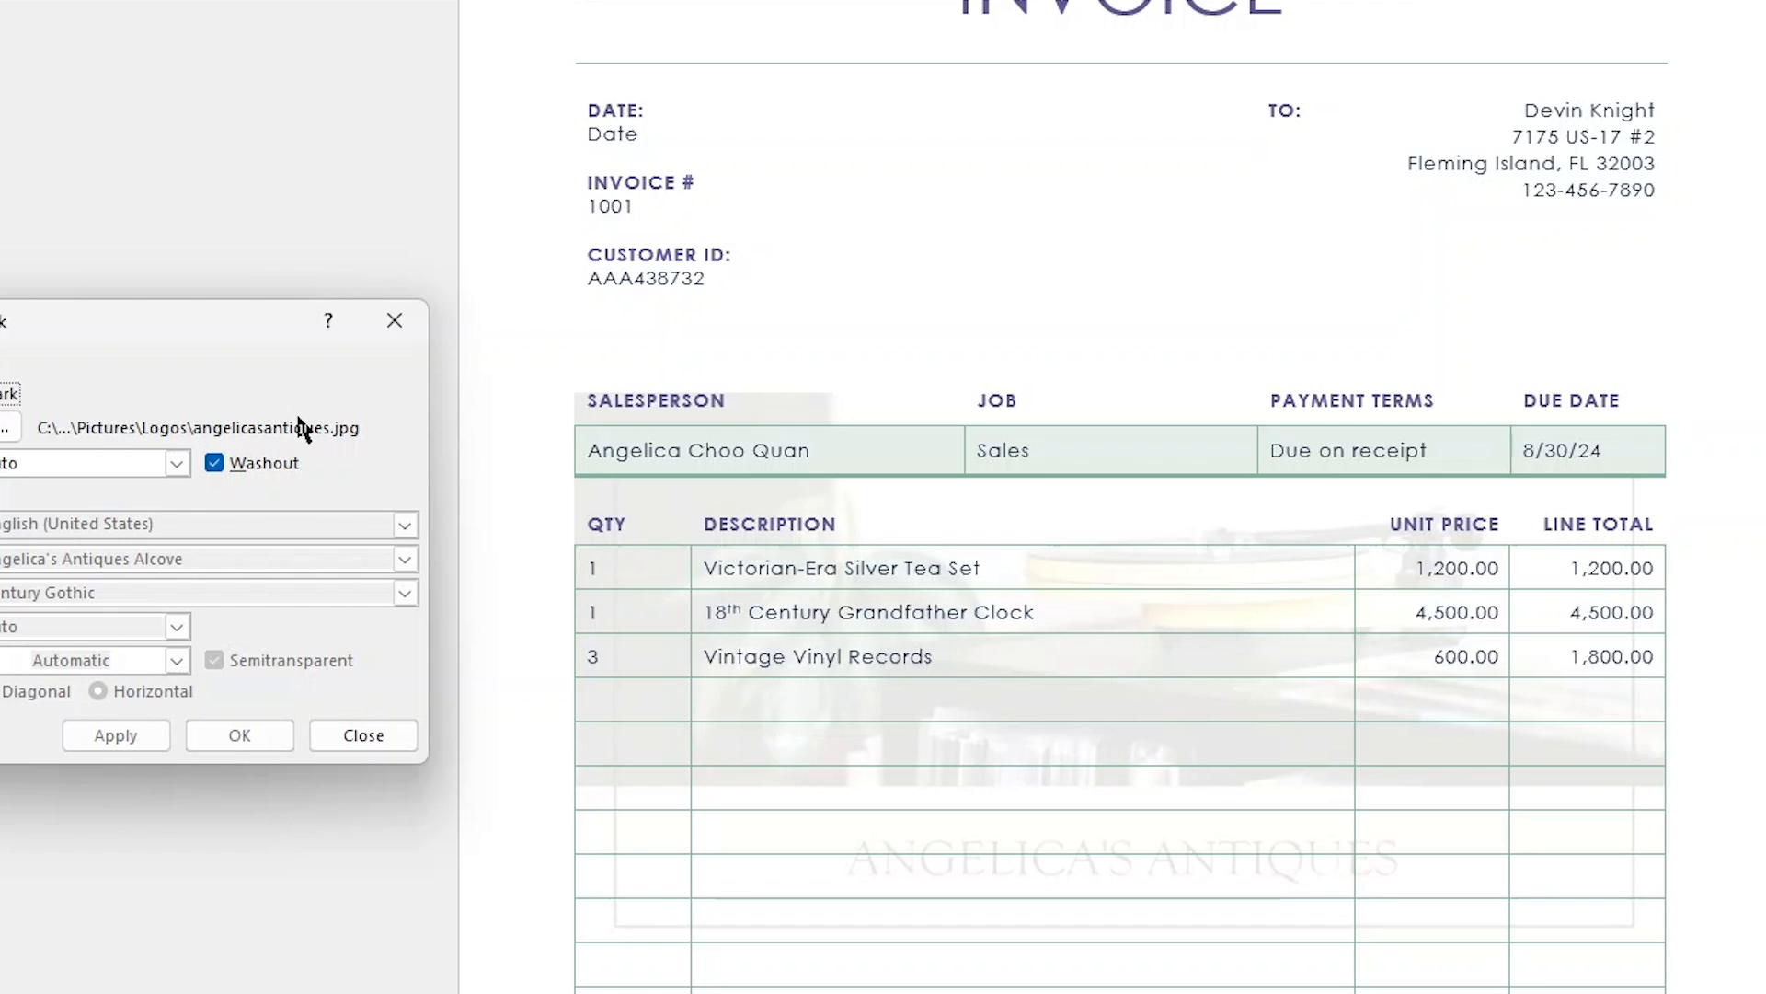
click(395, 320)
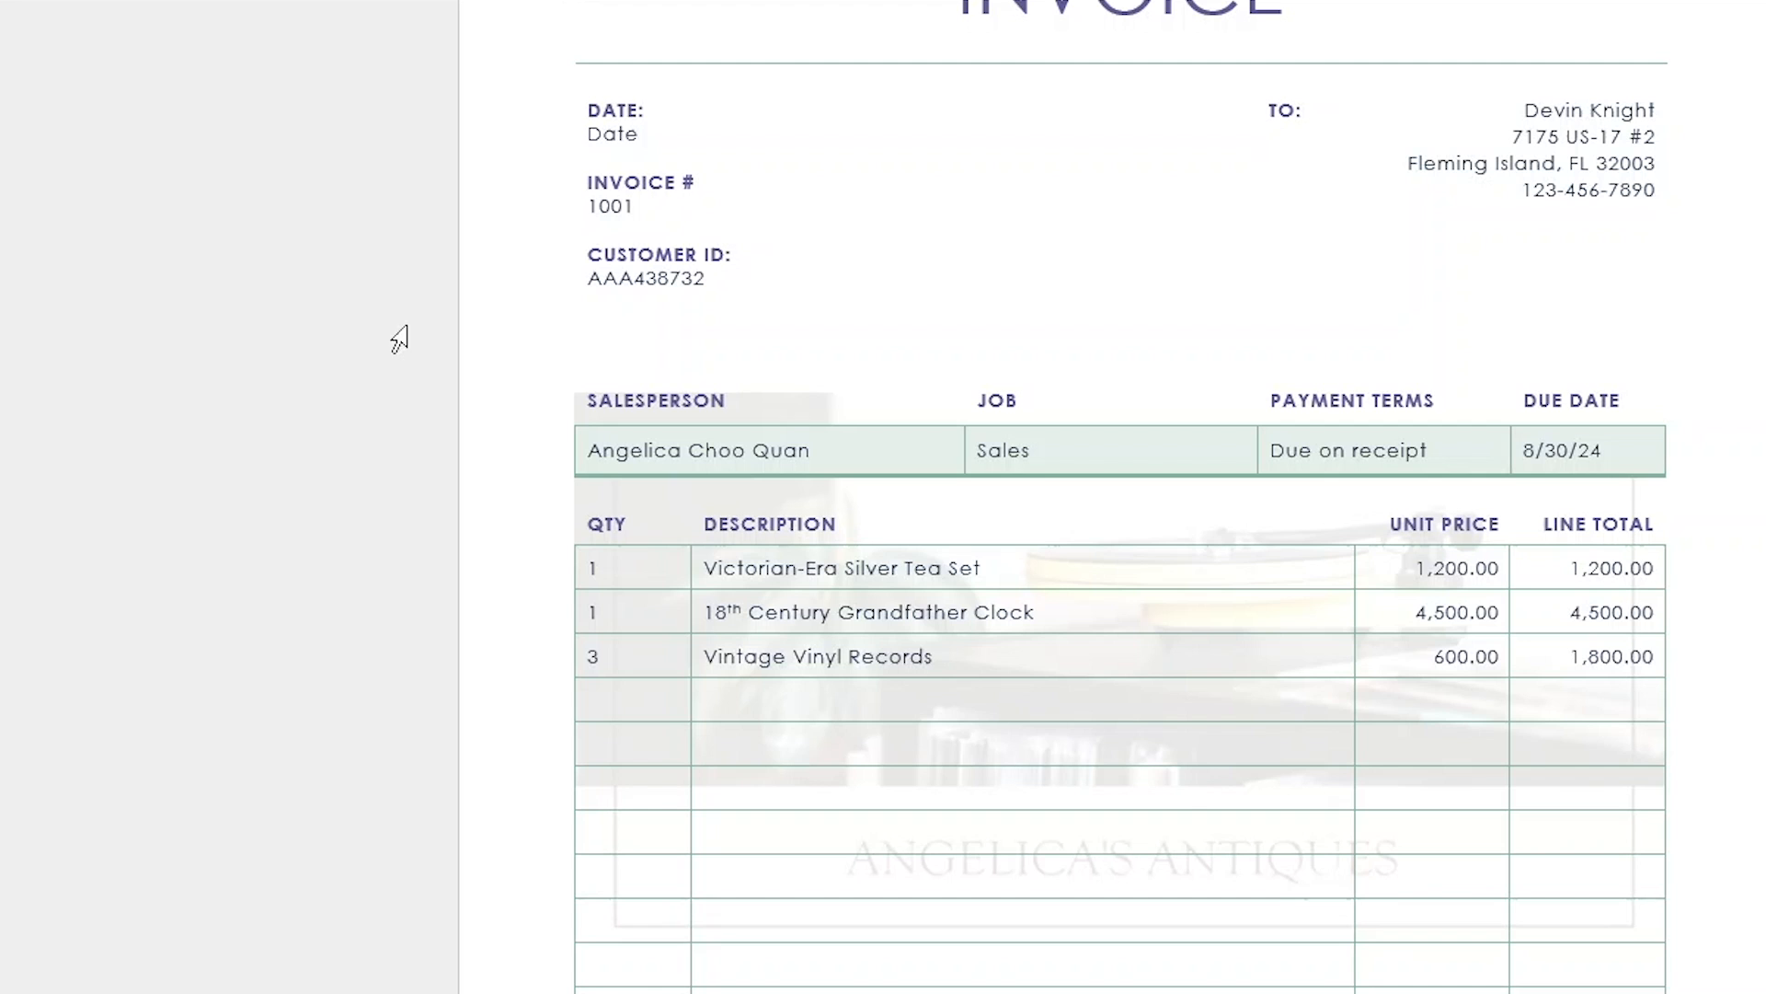
- Insert a page break after the invoice's last contact line to check the watermark on a second page, and delete the break again
scroll(1477, 577, down, 1)
scroll(1472, 580, down, 4)
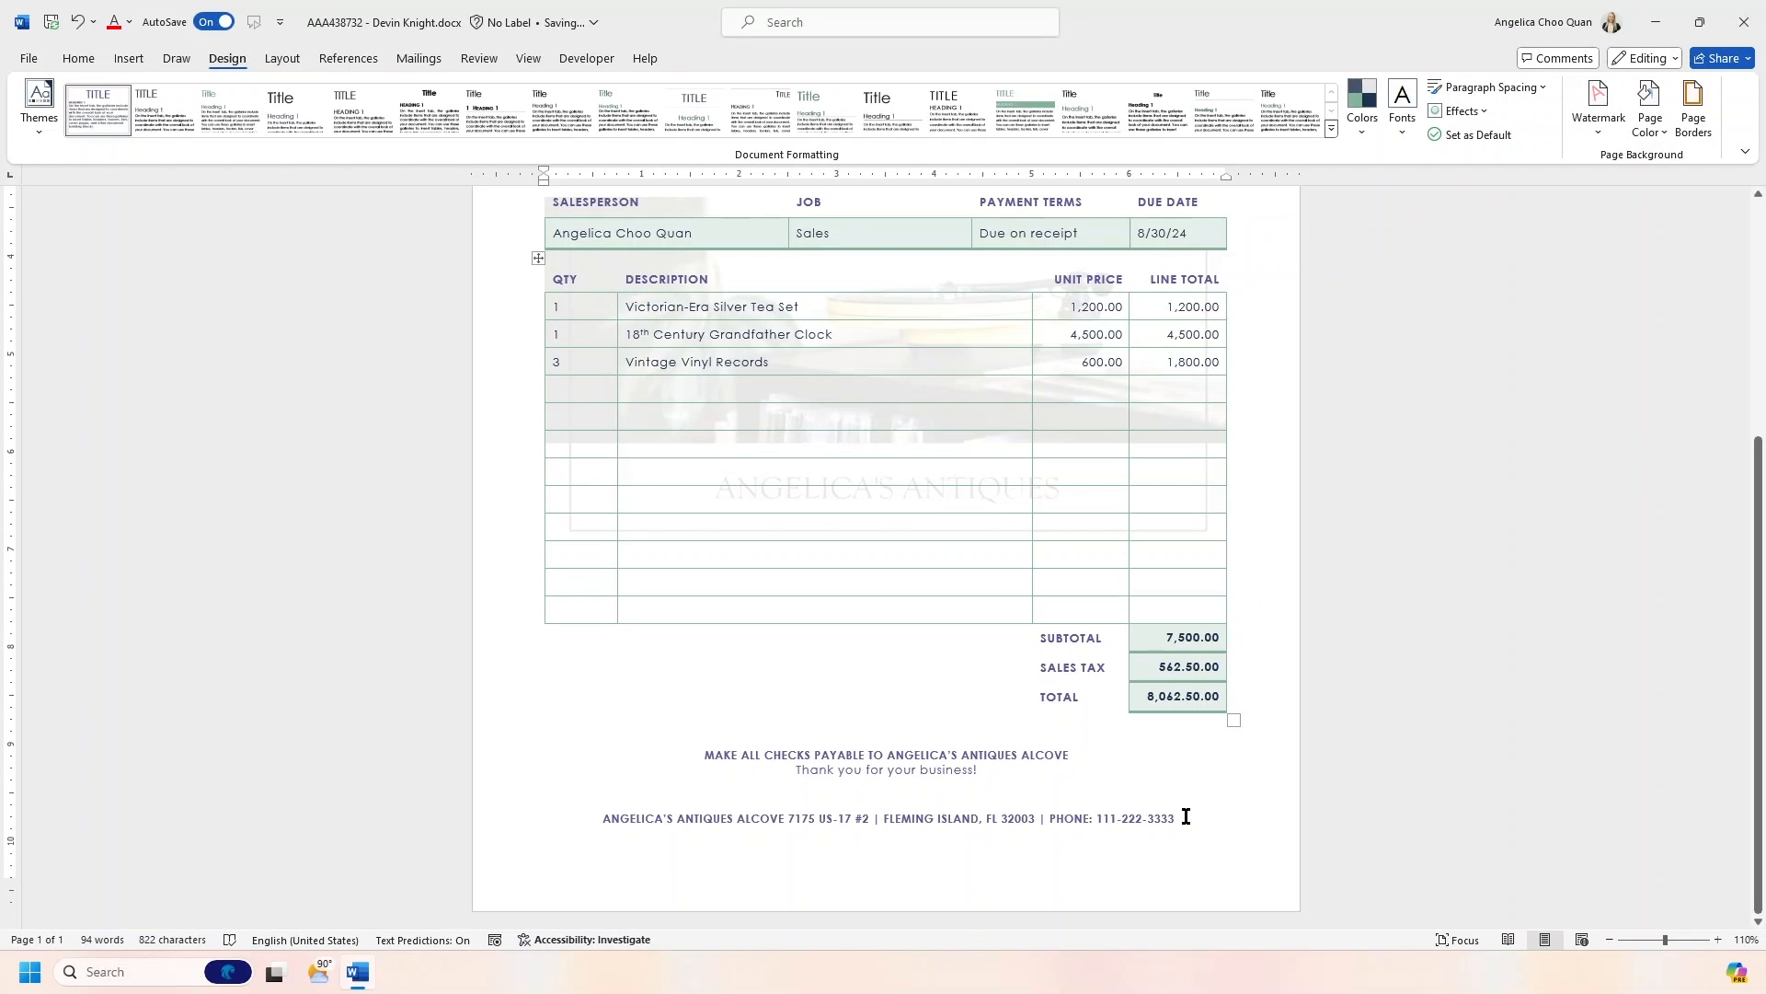
click(1202, 818)
key(ctrl+Return)
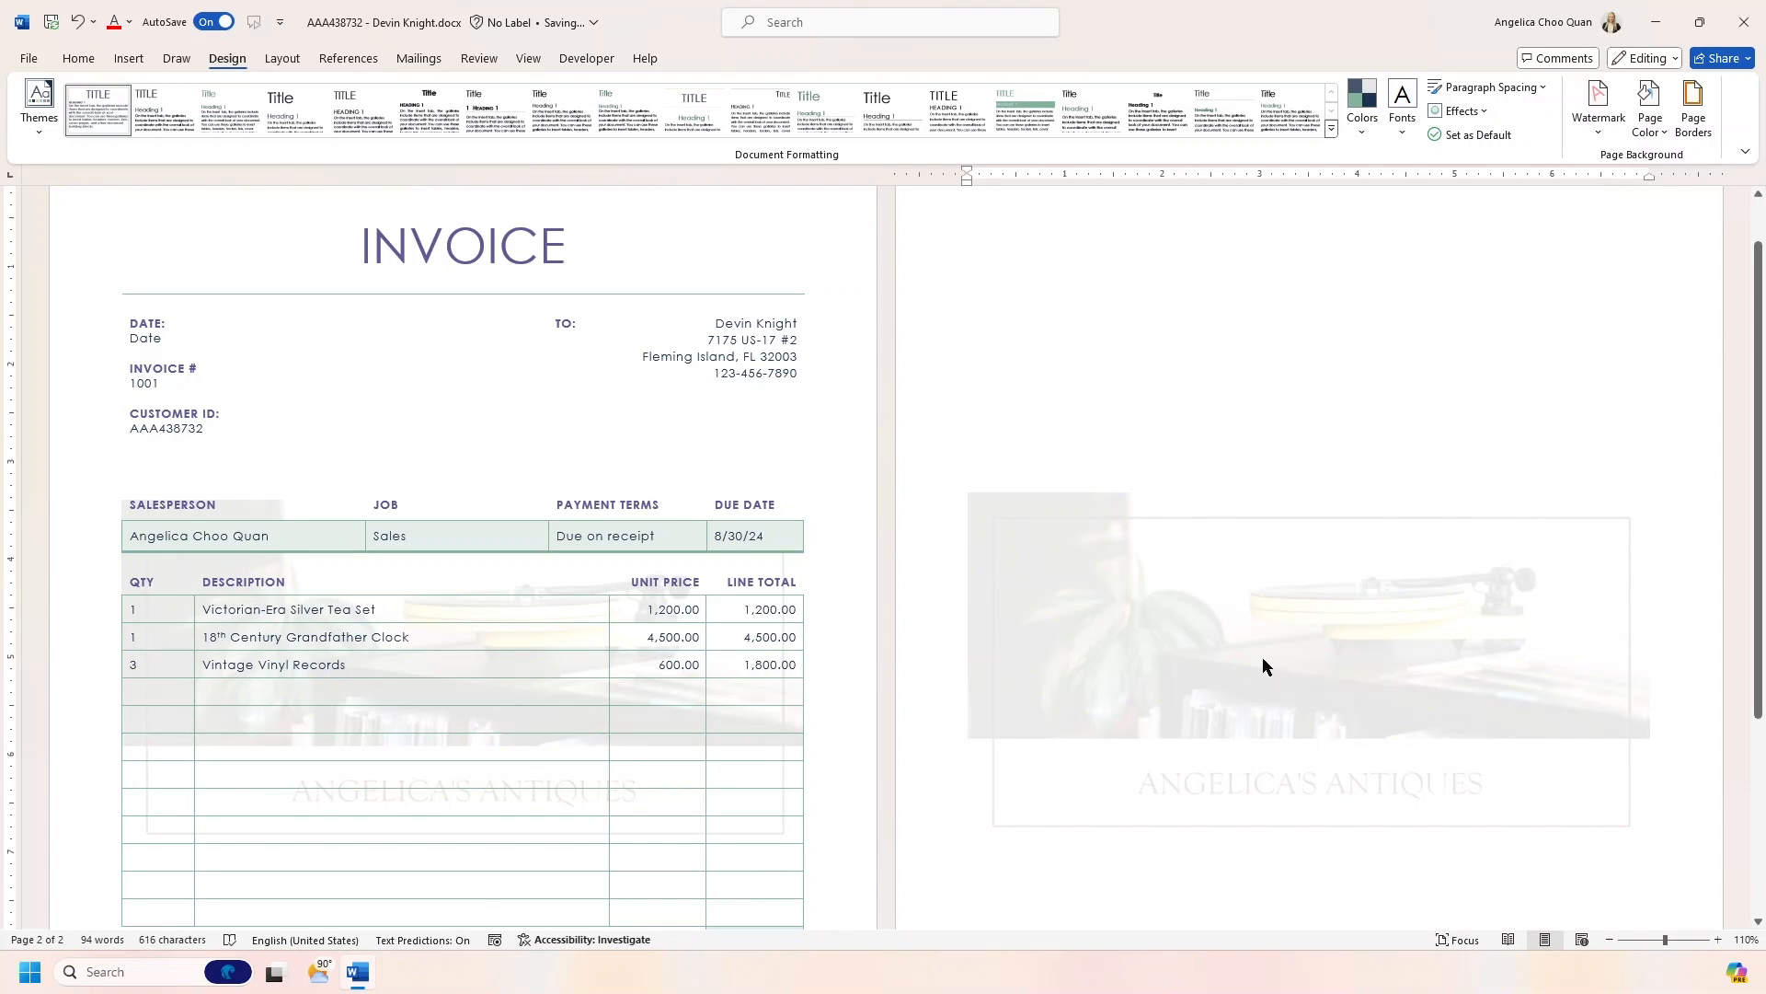
key(BackSpace)
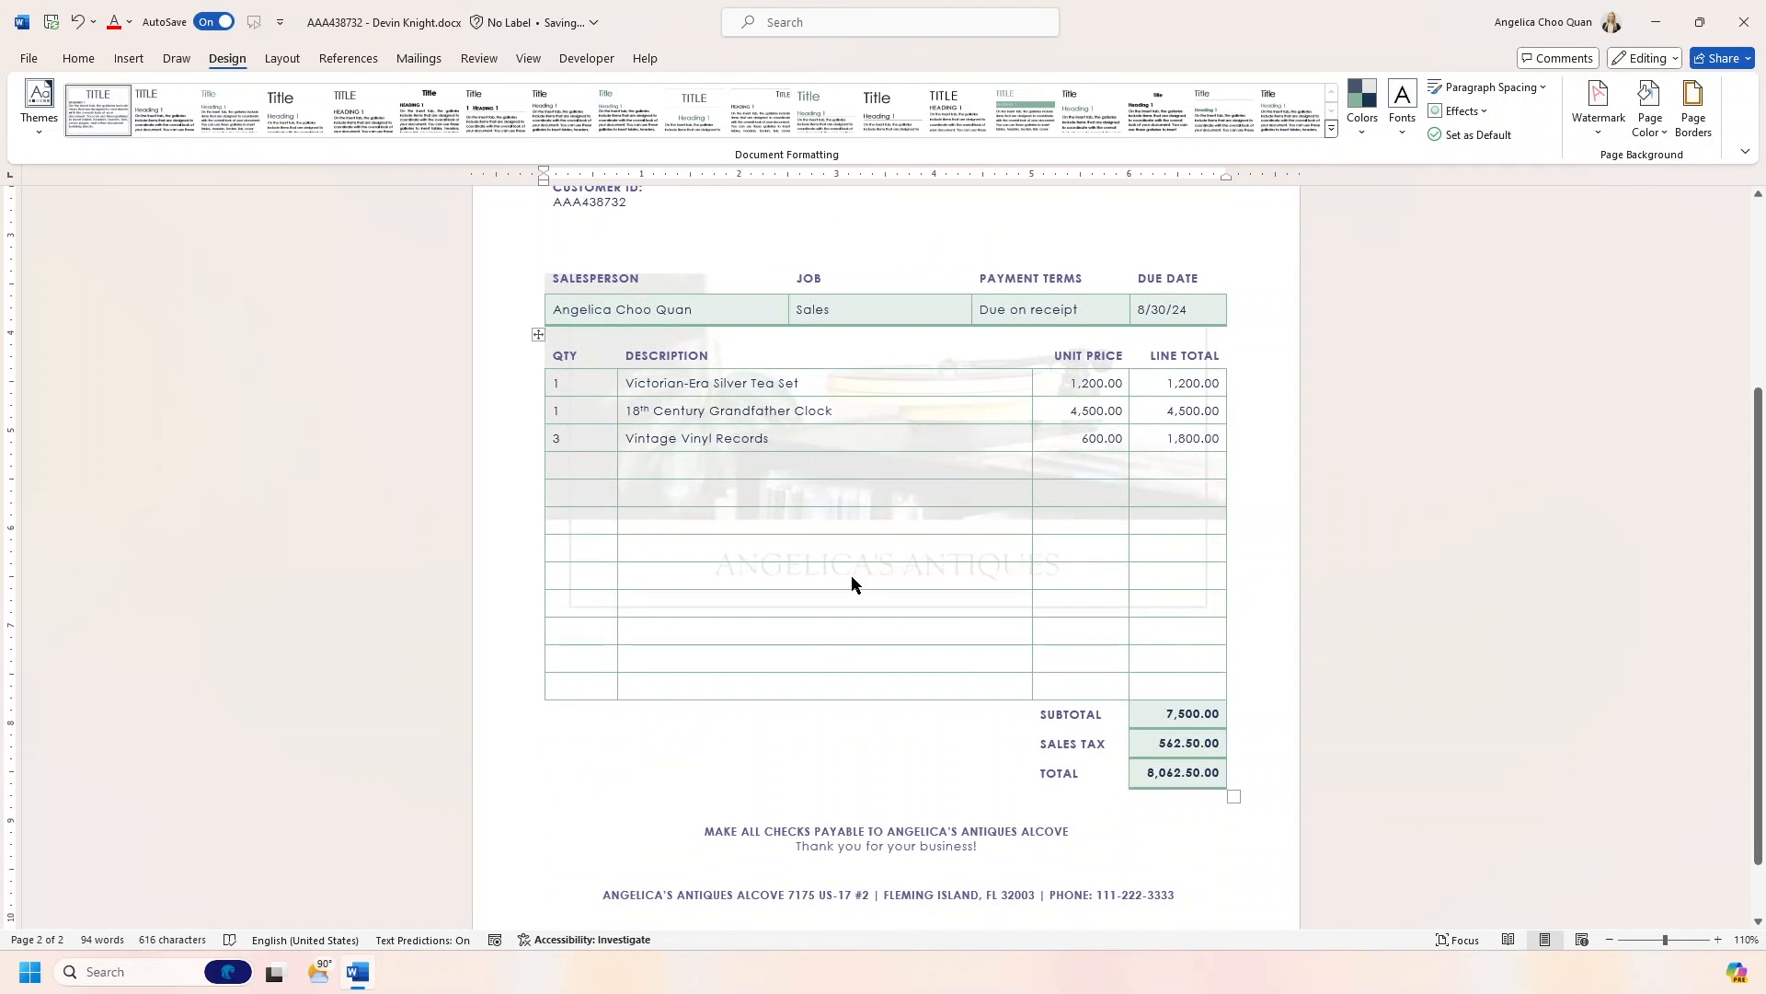
- Export the invoice as a PDF with standard optimization and maximize the published file in the PDF viewer
click(29, 61)
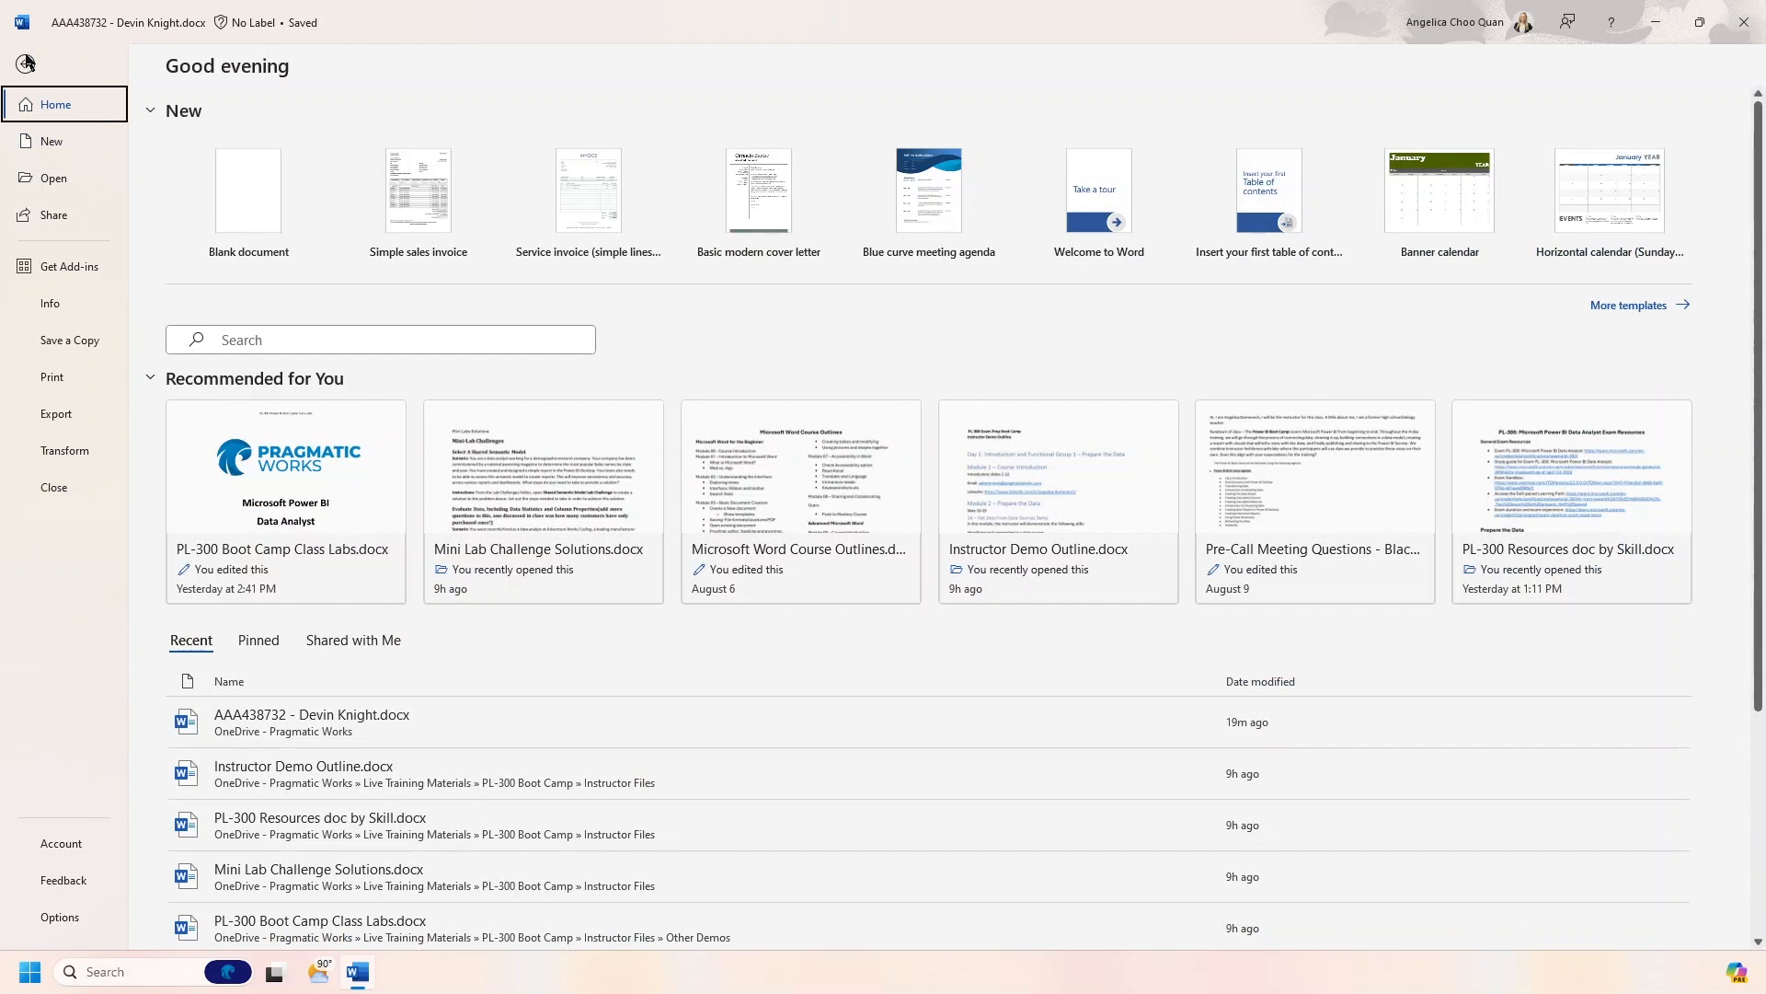
click(80, 415)
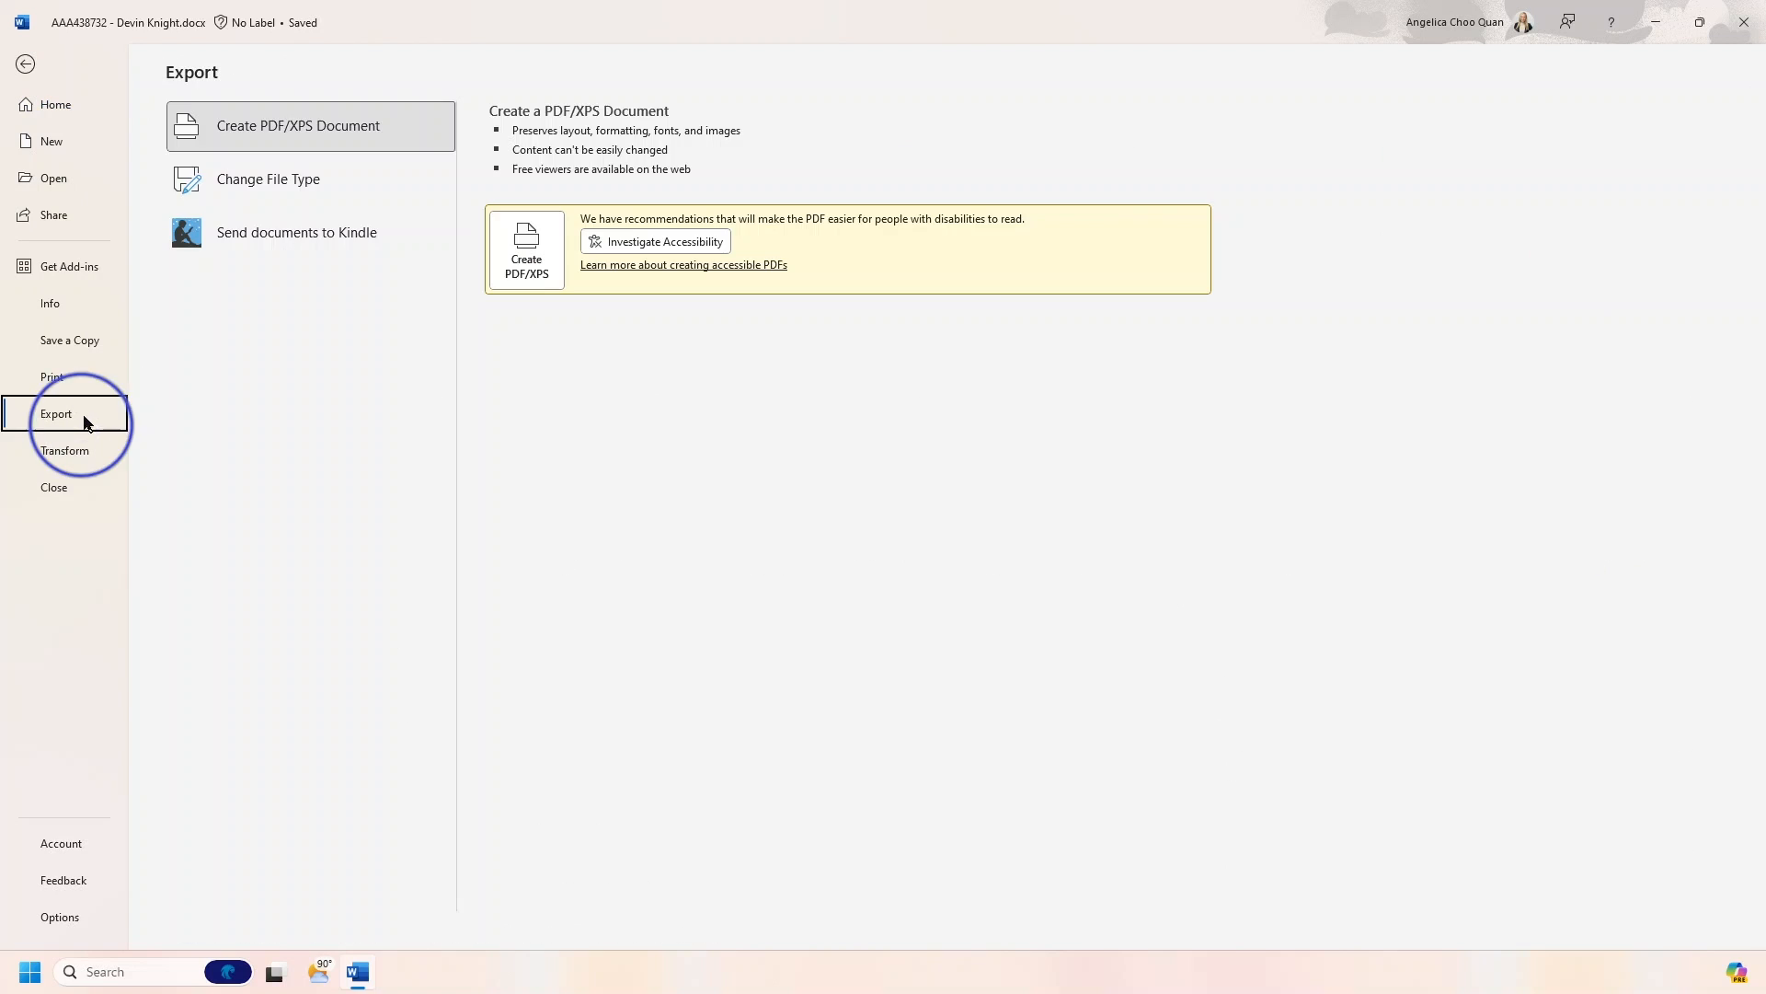
click(523, 252)
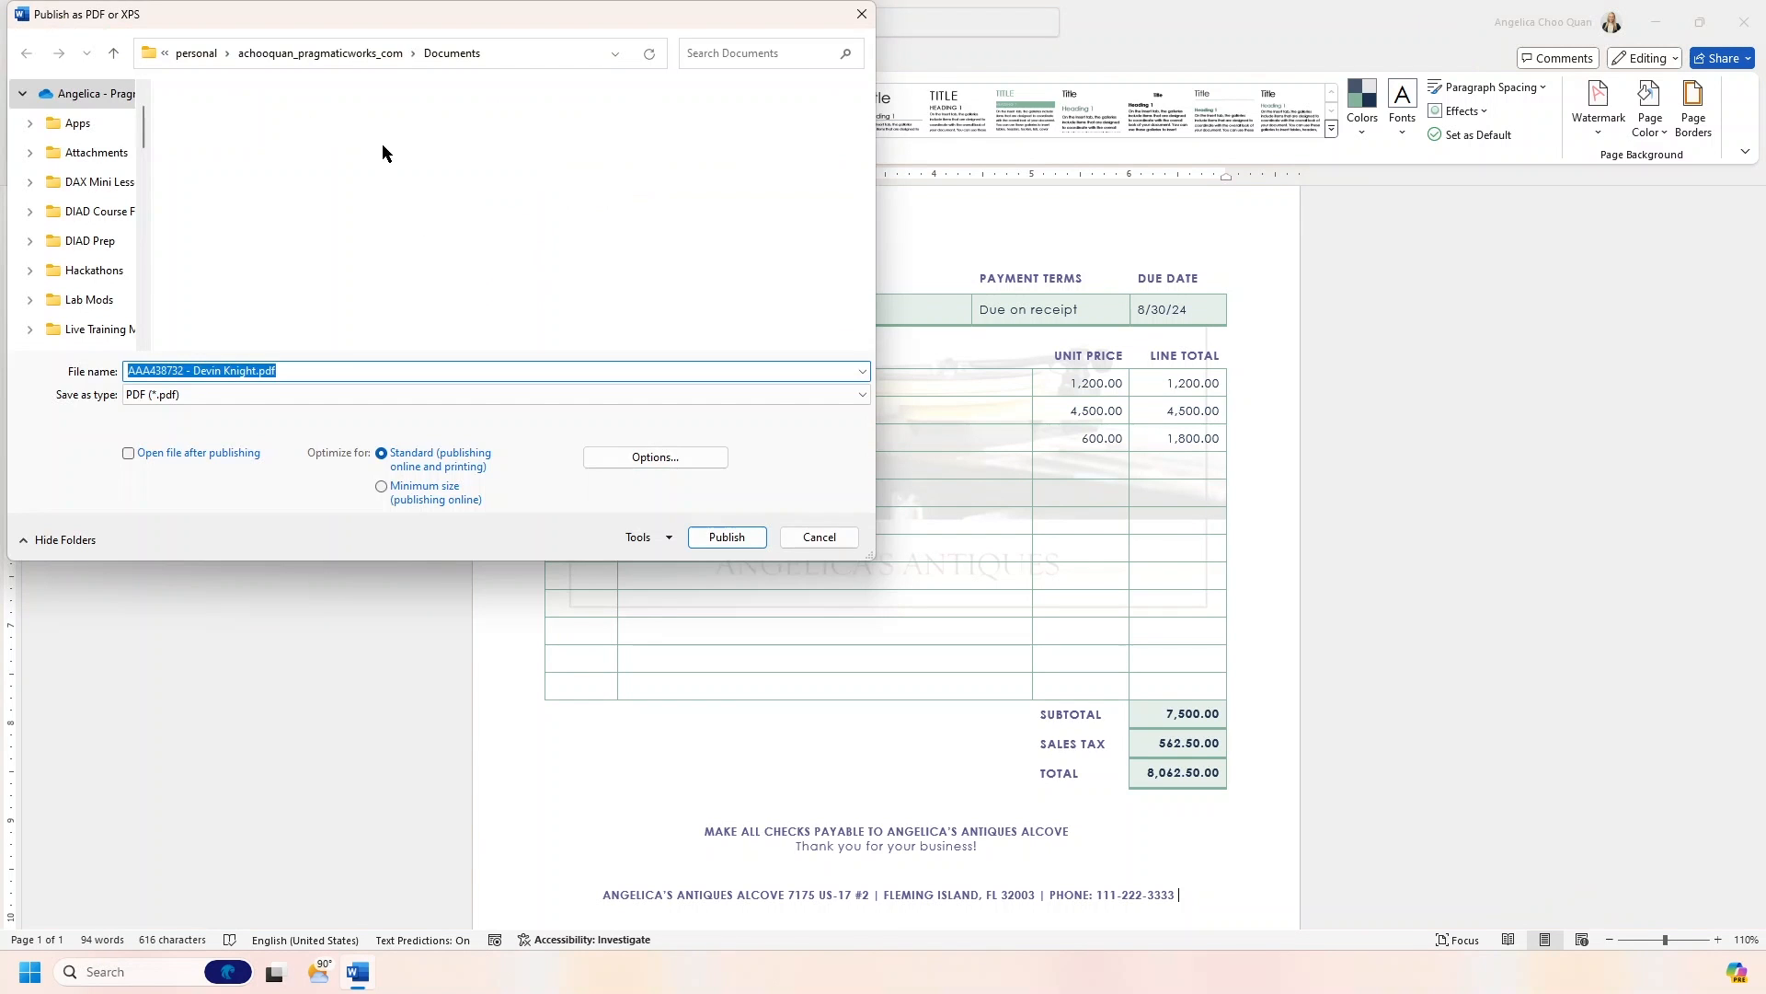
click(703, 537)
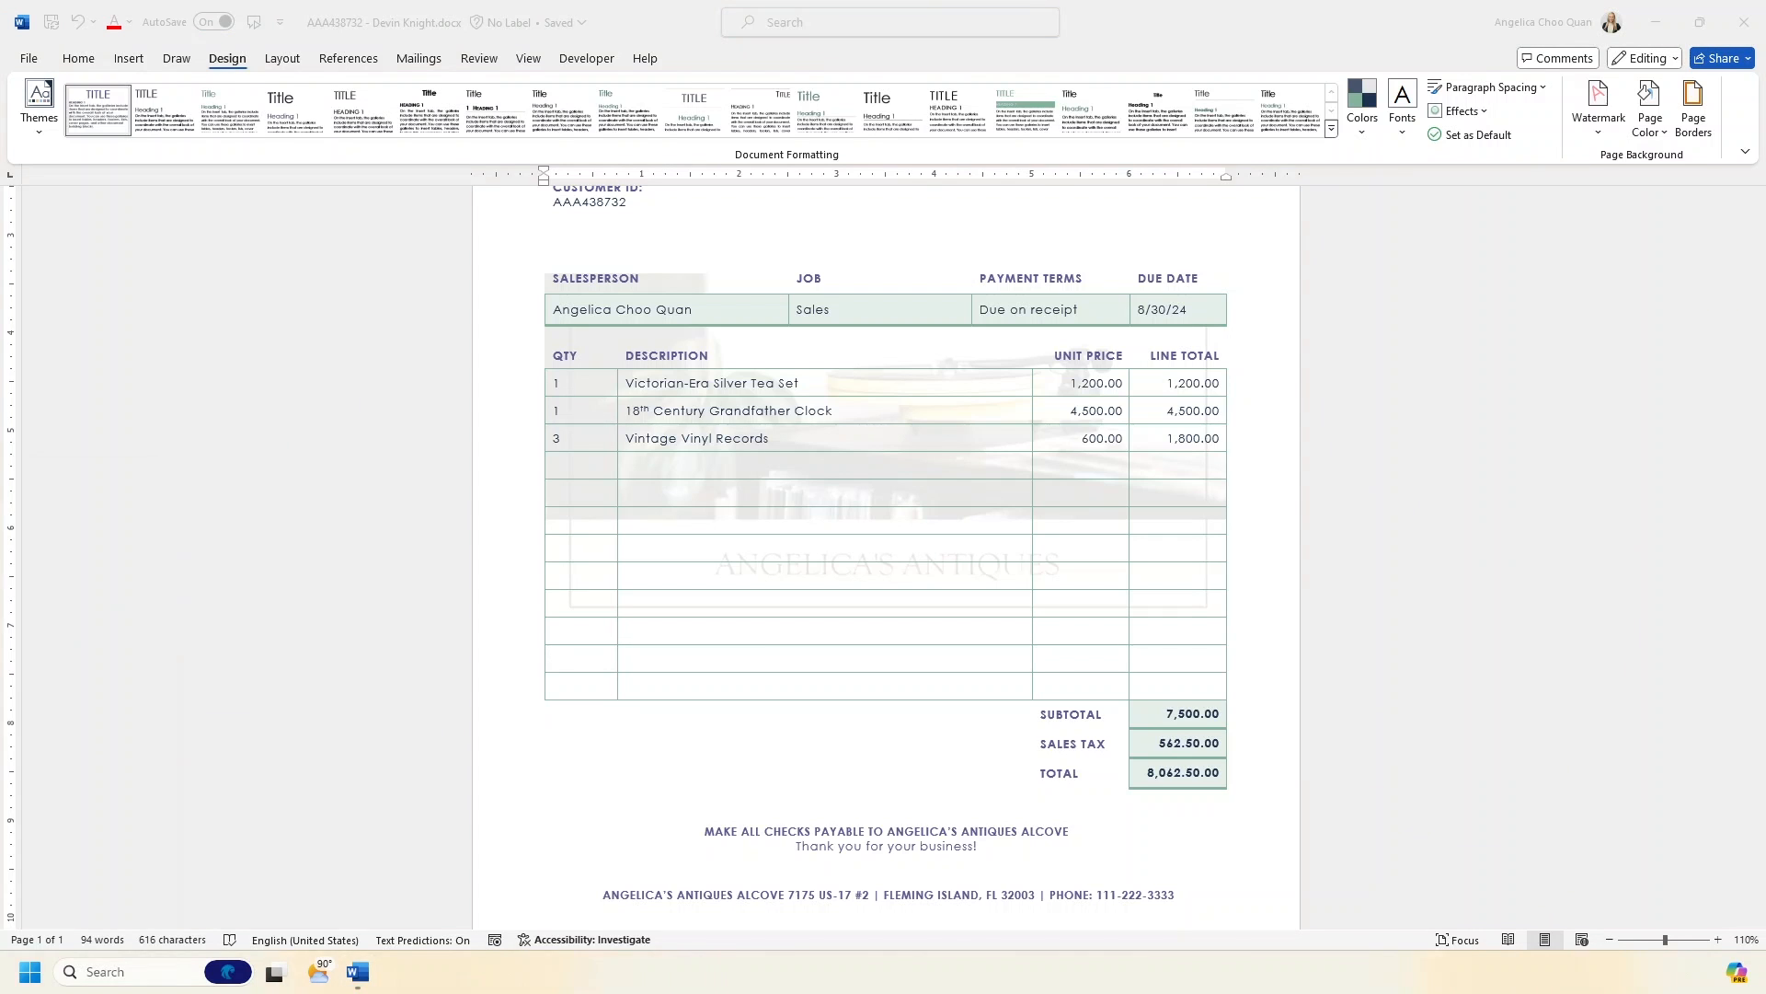
drag(659, 304, 822, 2)
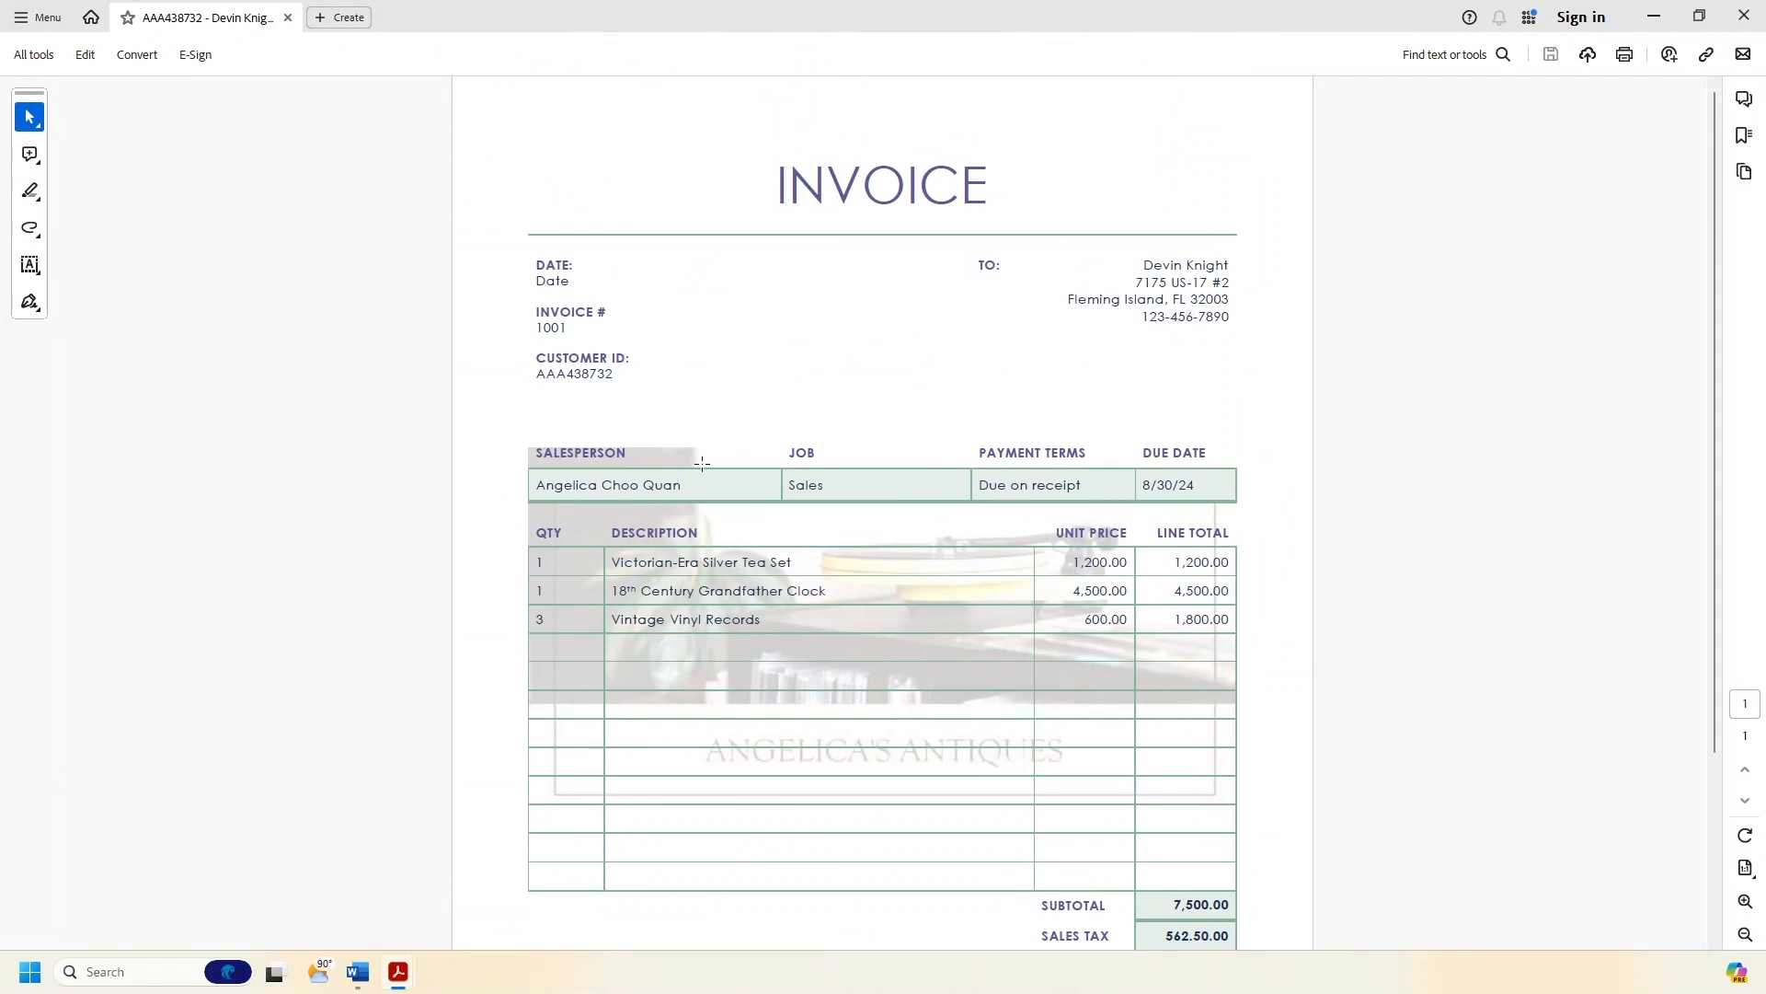